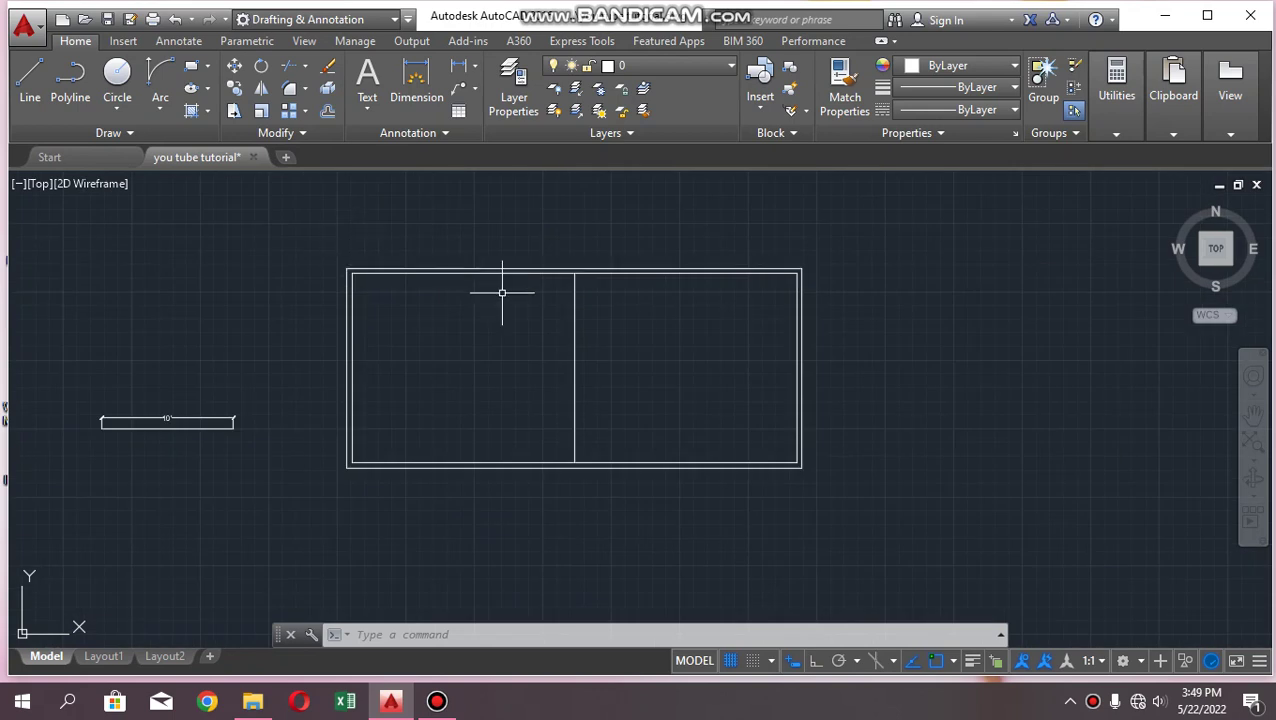
# Save the drawing of the two-room floor plan
pyautogui.scroll(2, 581, 251)
pyautogui.scroll(-2, 581, 253)
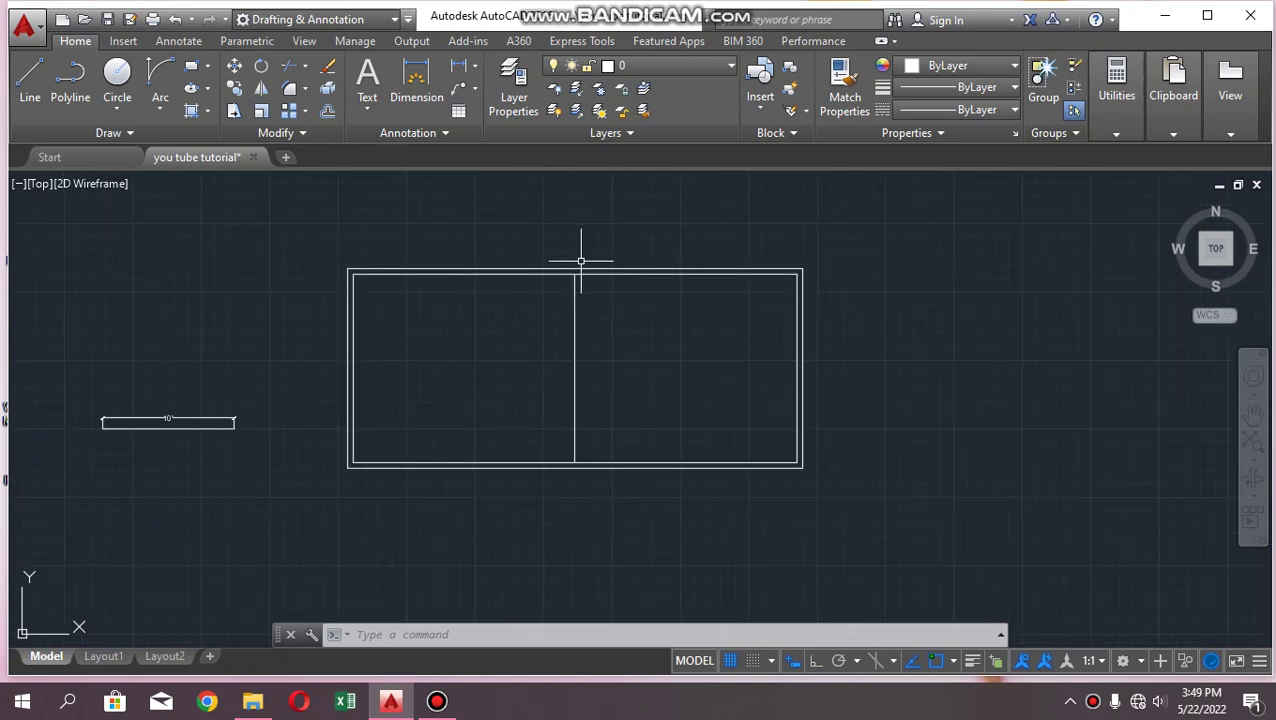
pyautogui.scroll(2, 521, 318)
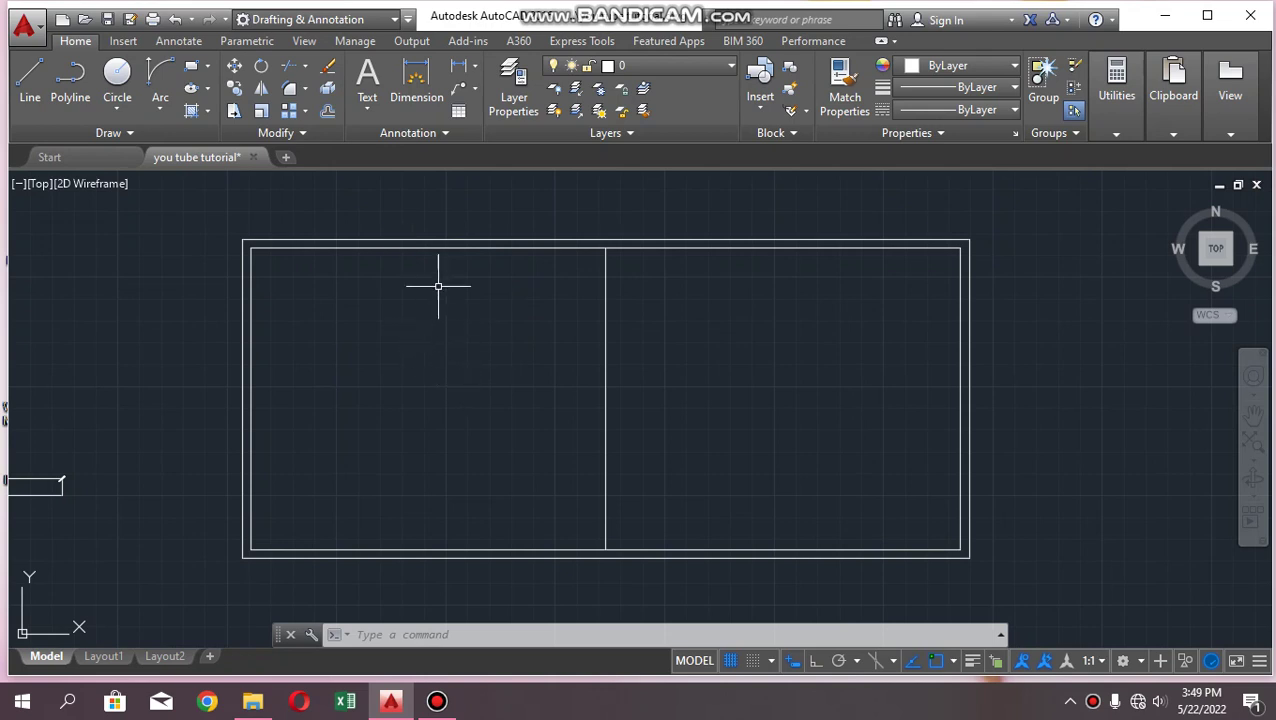
pyautogui.scroll(-2, 479, 331)
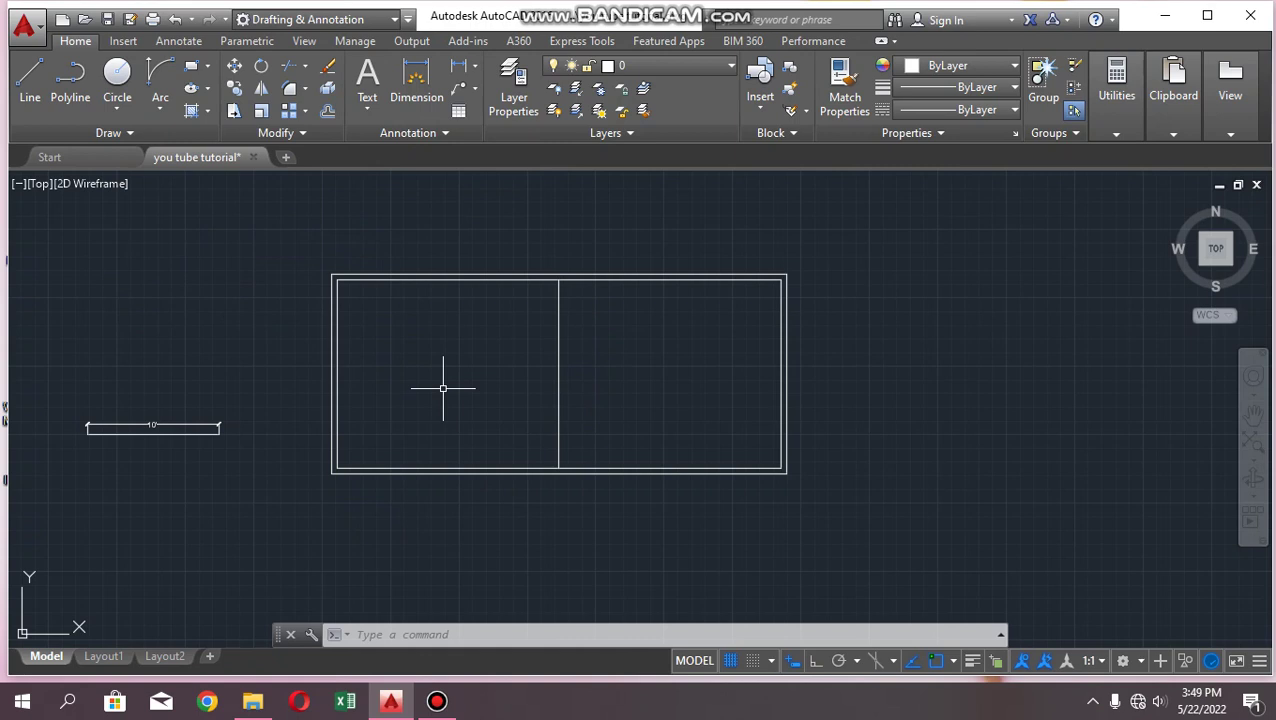
pyautogui.click(108, 20)
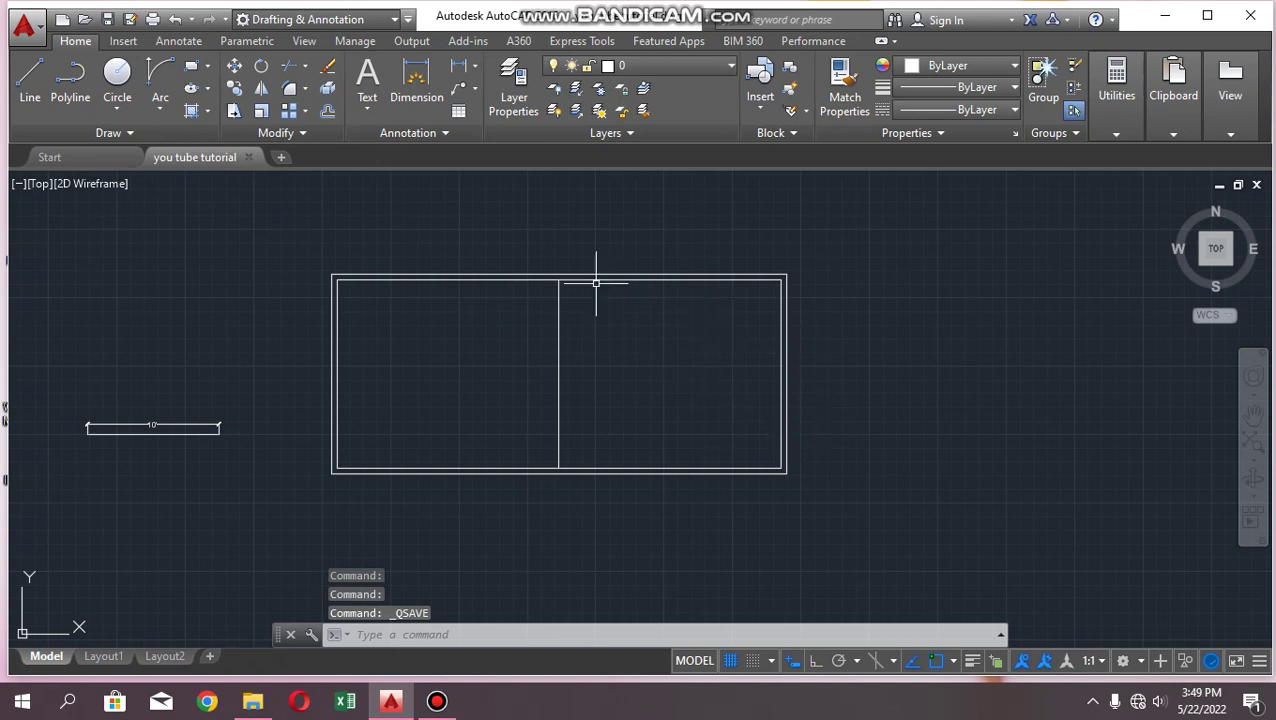
# Place the multiline text "BED ROOM" in a text box spanning most of the left room
pyautogui.scroll(1, 577, 278)
pyautogui.scroll(-2, 470, 283)
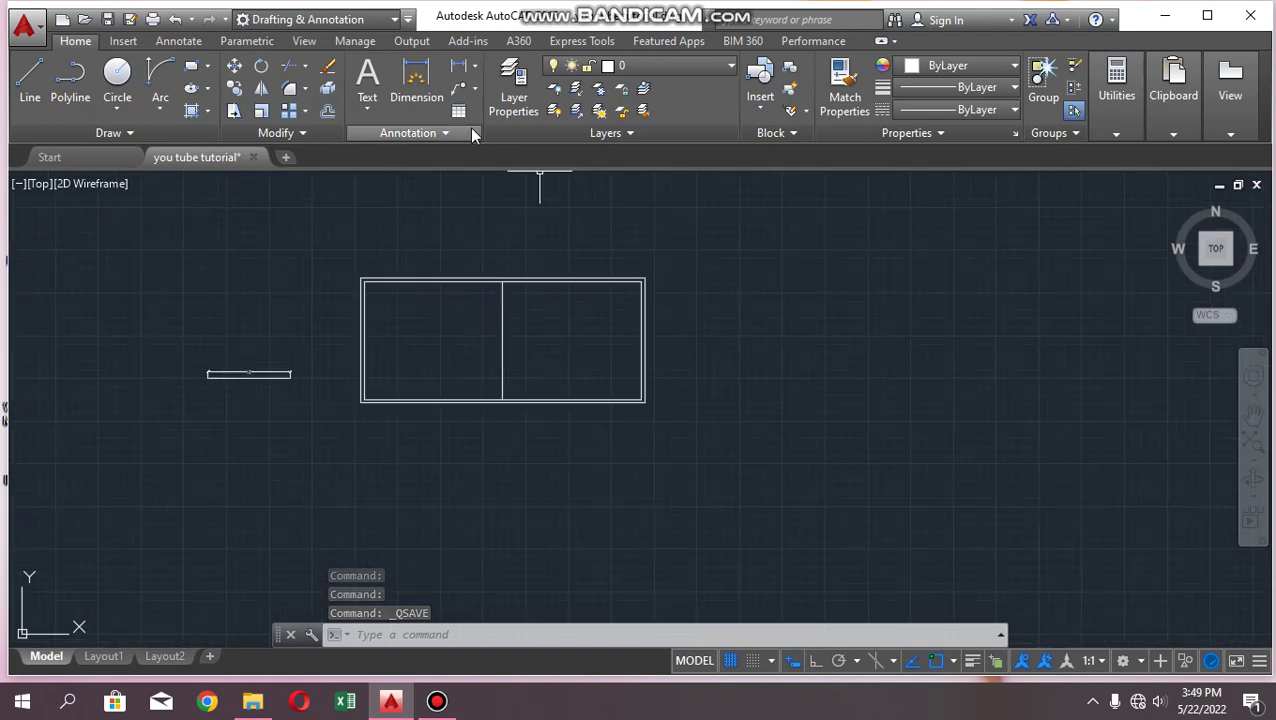
pyautogui.click(367, 113)
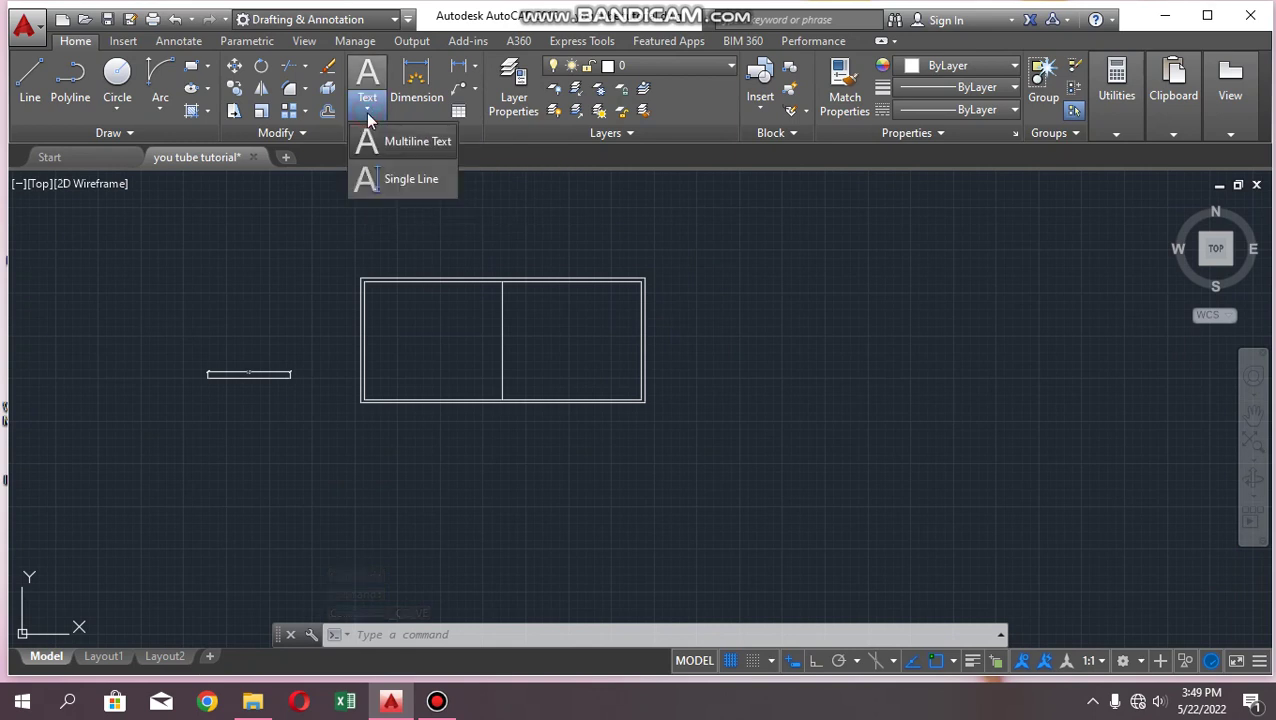
pyautogui.click(397, 145)
pyautogui.scroll(4, 433, 347)
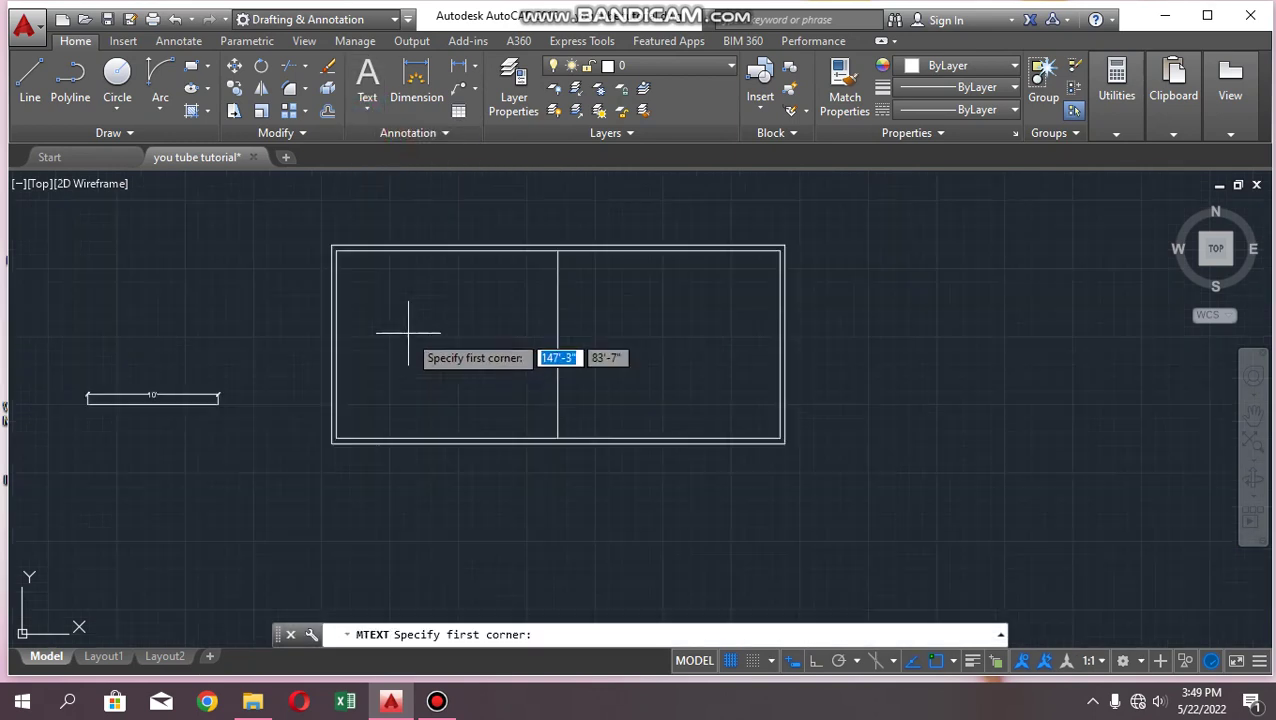
pyautogui.click(326, 249)
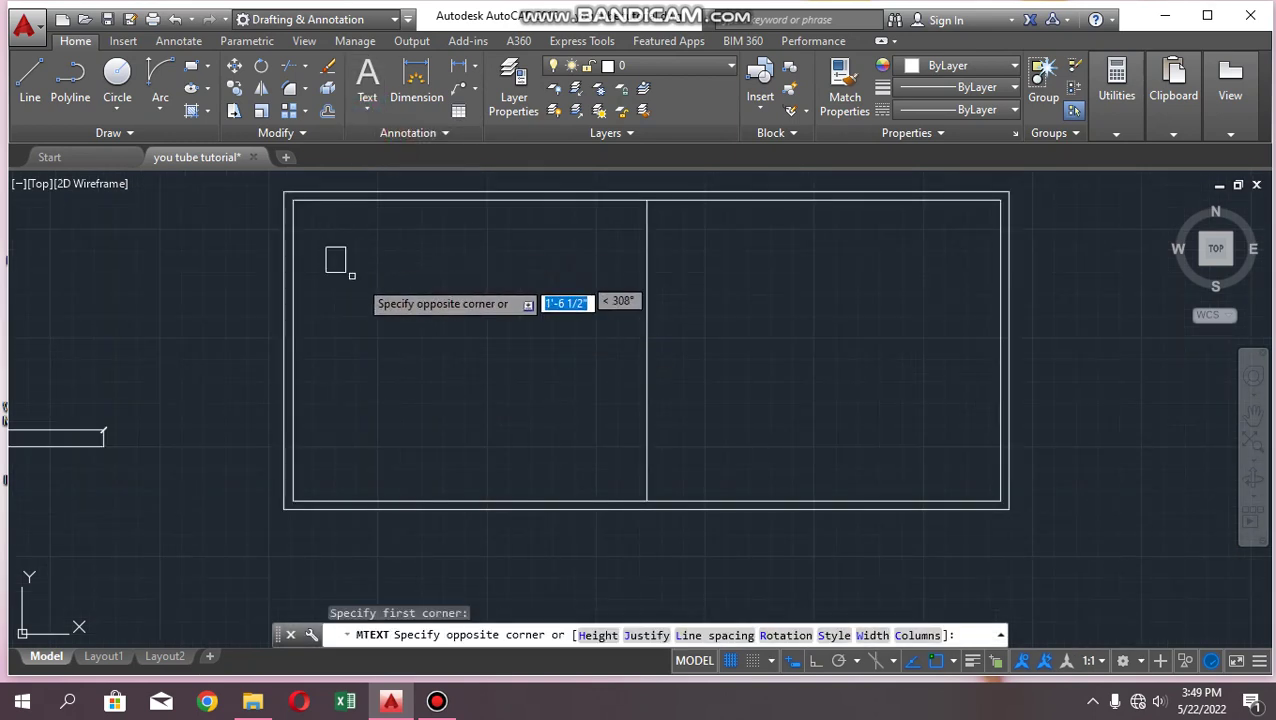
pyautogui.click(608, 452)
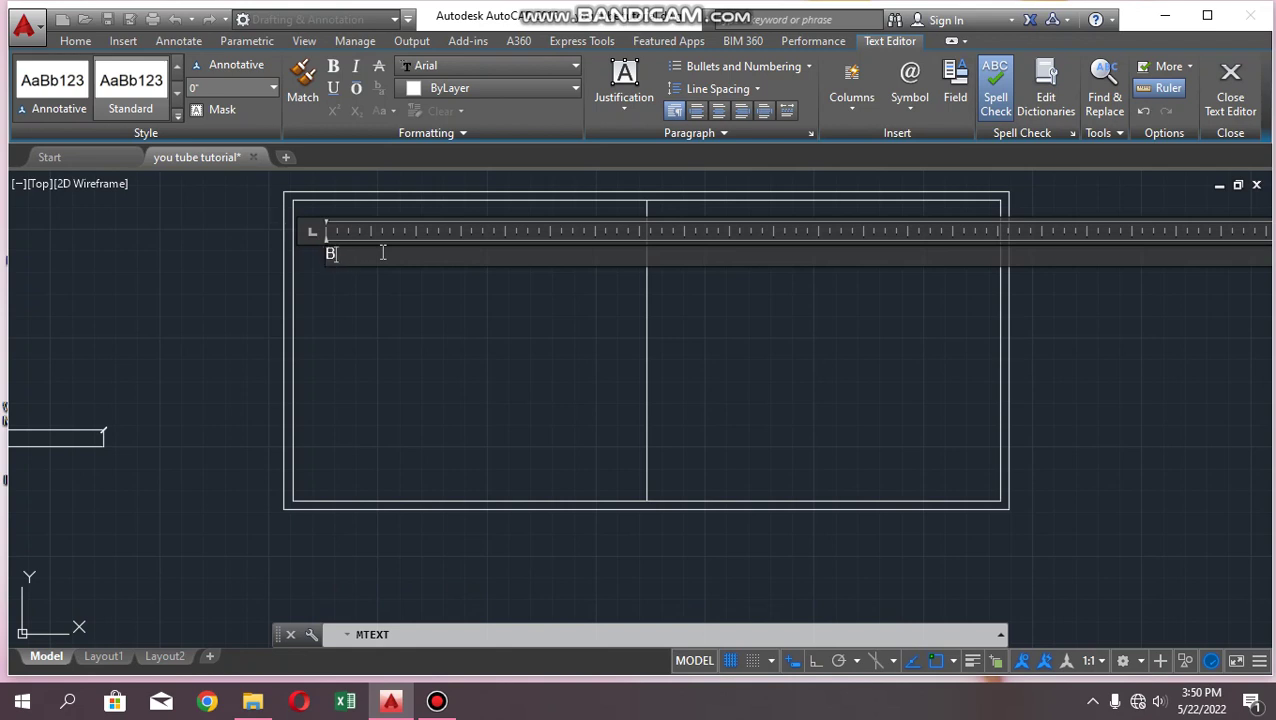
pyautogui.write('ROOM')
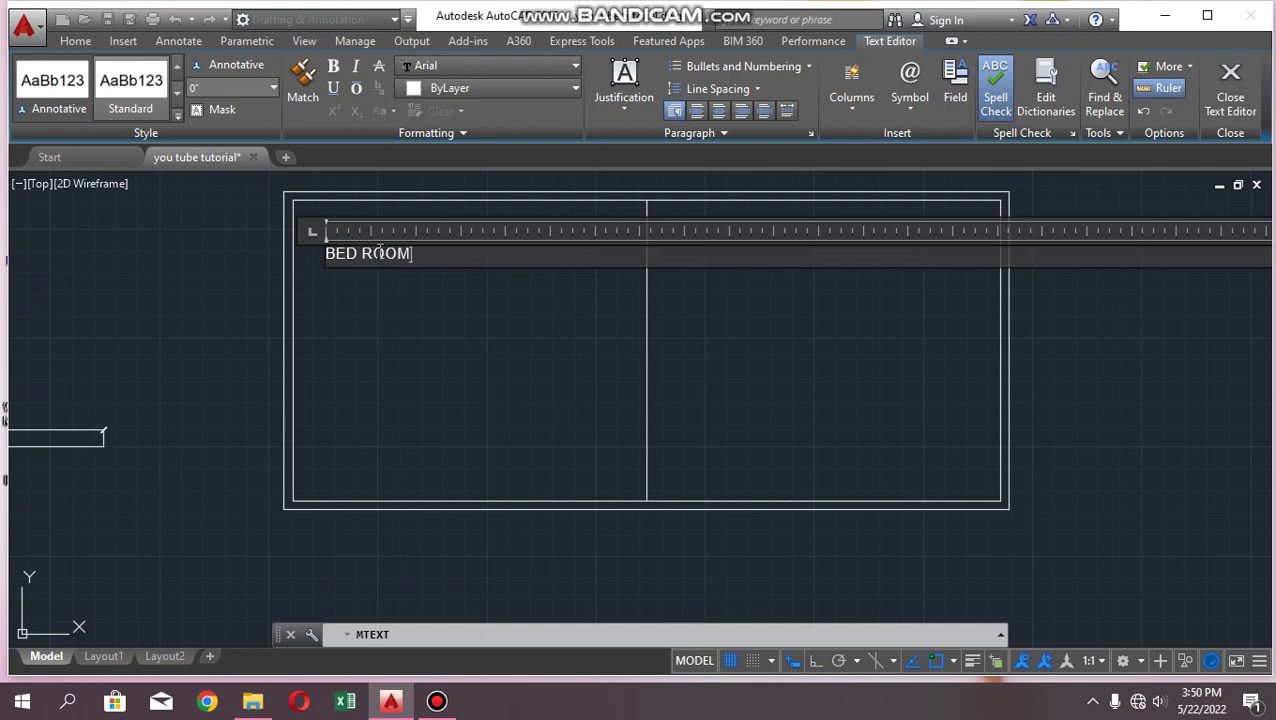
pyautogui.moveTo(408, 254); pyautogui.dragTo(358, 253)
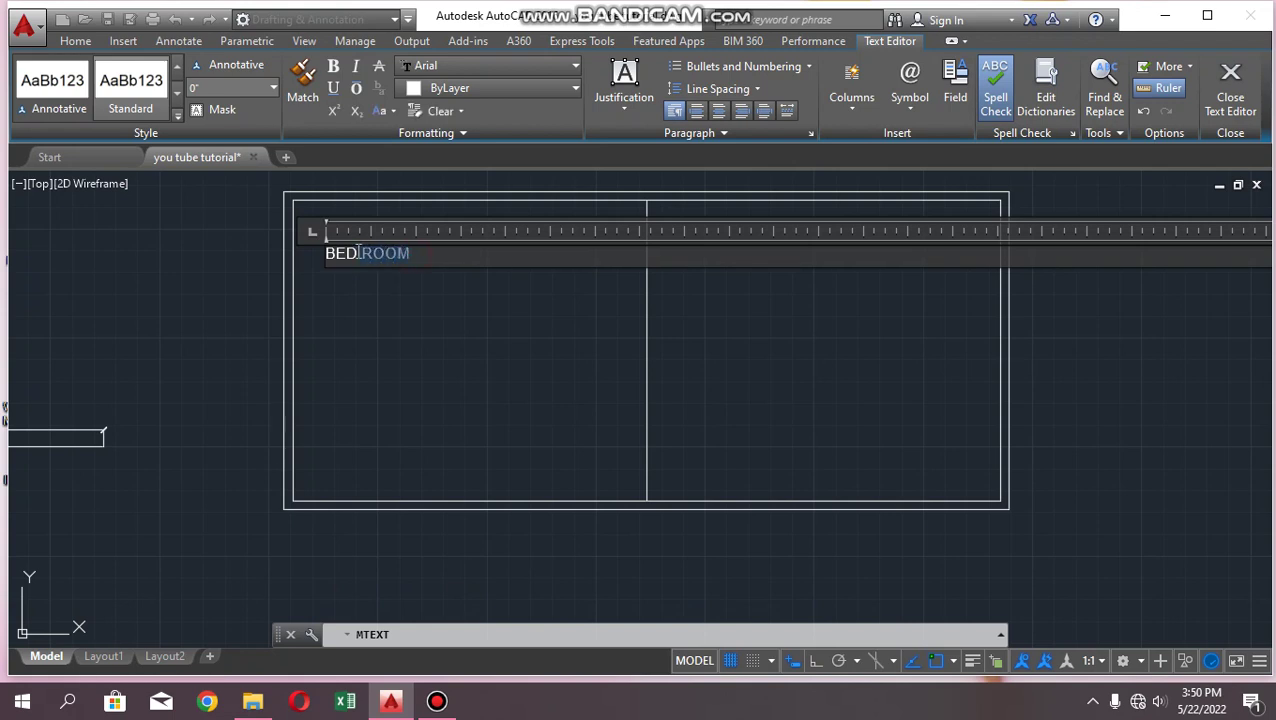
pyautogui.click(338, 300)
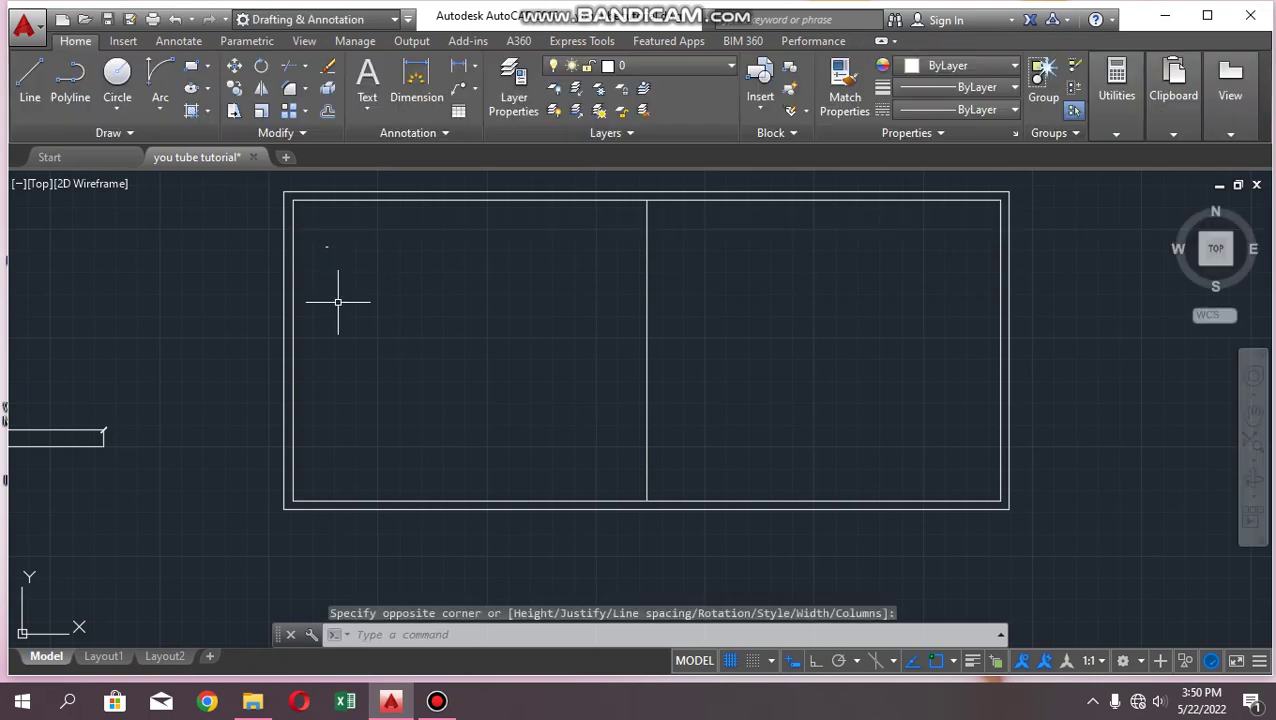
# Try to set the BED ROOM text height to 6" and discard the text changes
pyautogui.scroll(10, 322, 242)
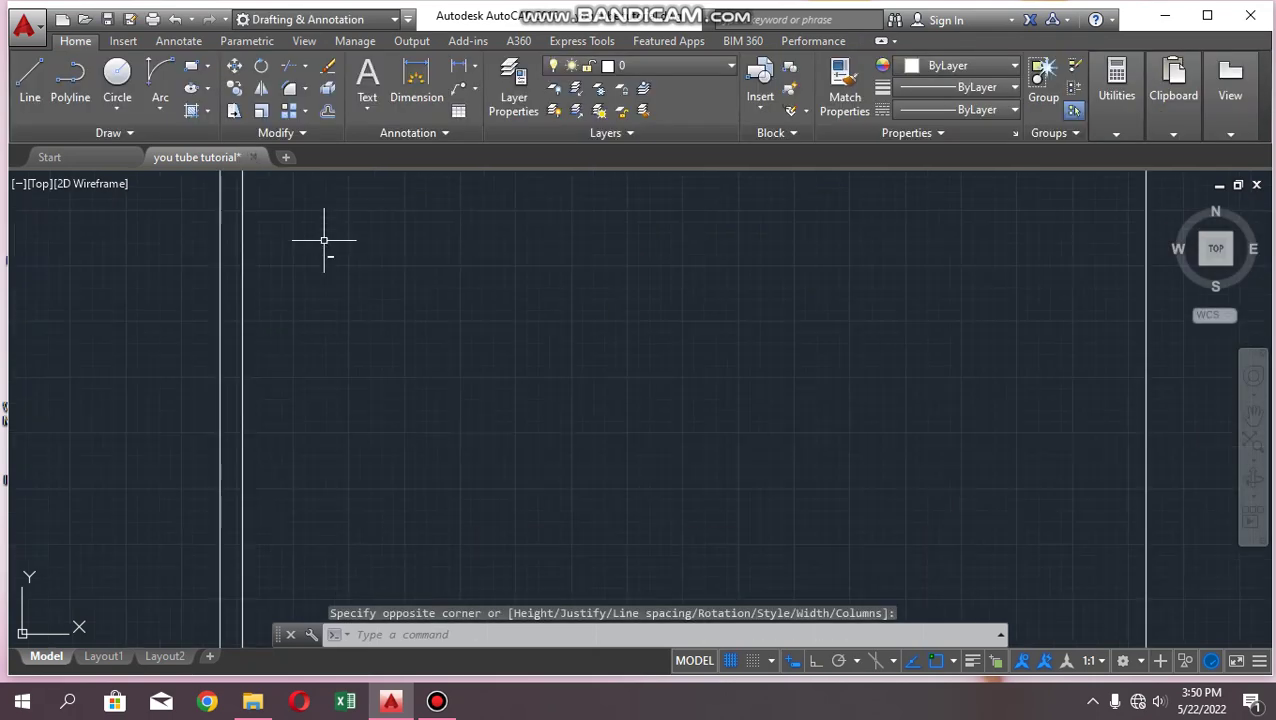
pyautogui.scroll(4, 399, 313)
pyautogui.scroll(-2, 407, 293)
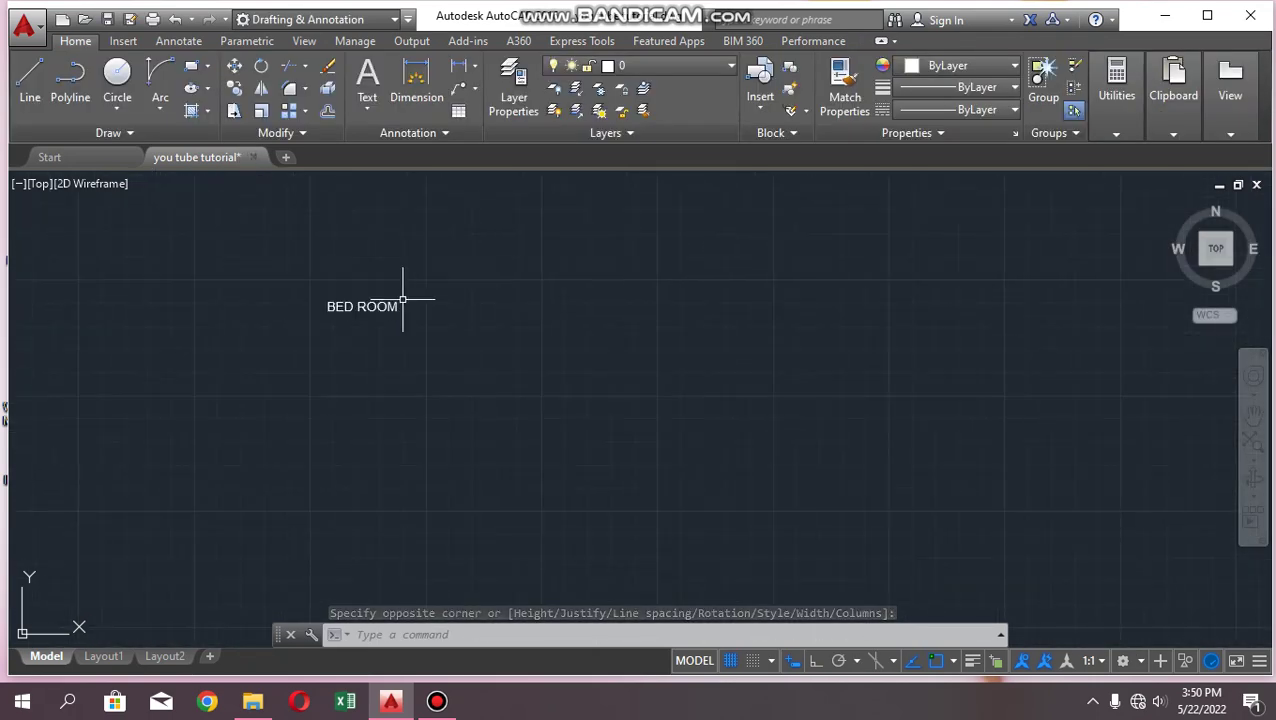
pyautogui.click(423, 293)
pyautogui.press('Escape')
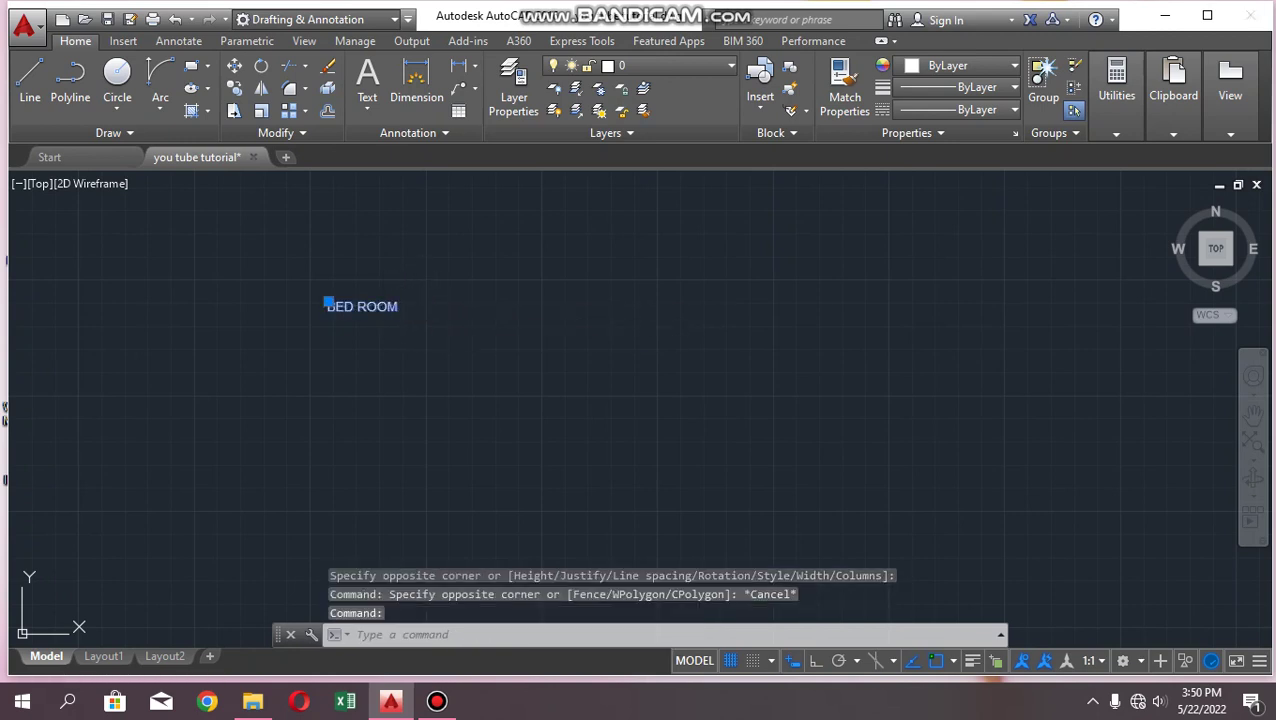
pyautogui.doubleClick(389, 307)
pyautogui.moveTo(394, 306); pyautogui.dragTo(322, 306)
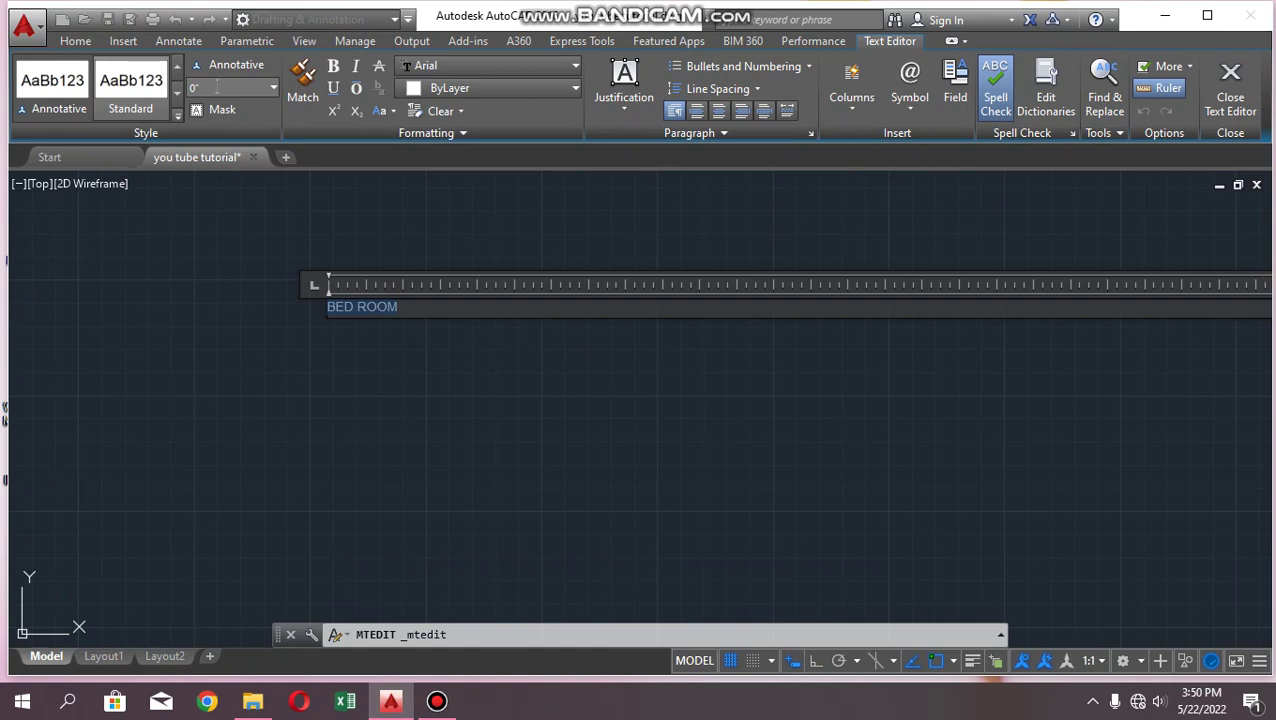
pyautogui.moveTo(191, 93); pyautogui.dragTo(168, 98)
pyautogui.write('"')
pyautogui.press('Return')
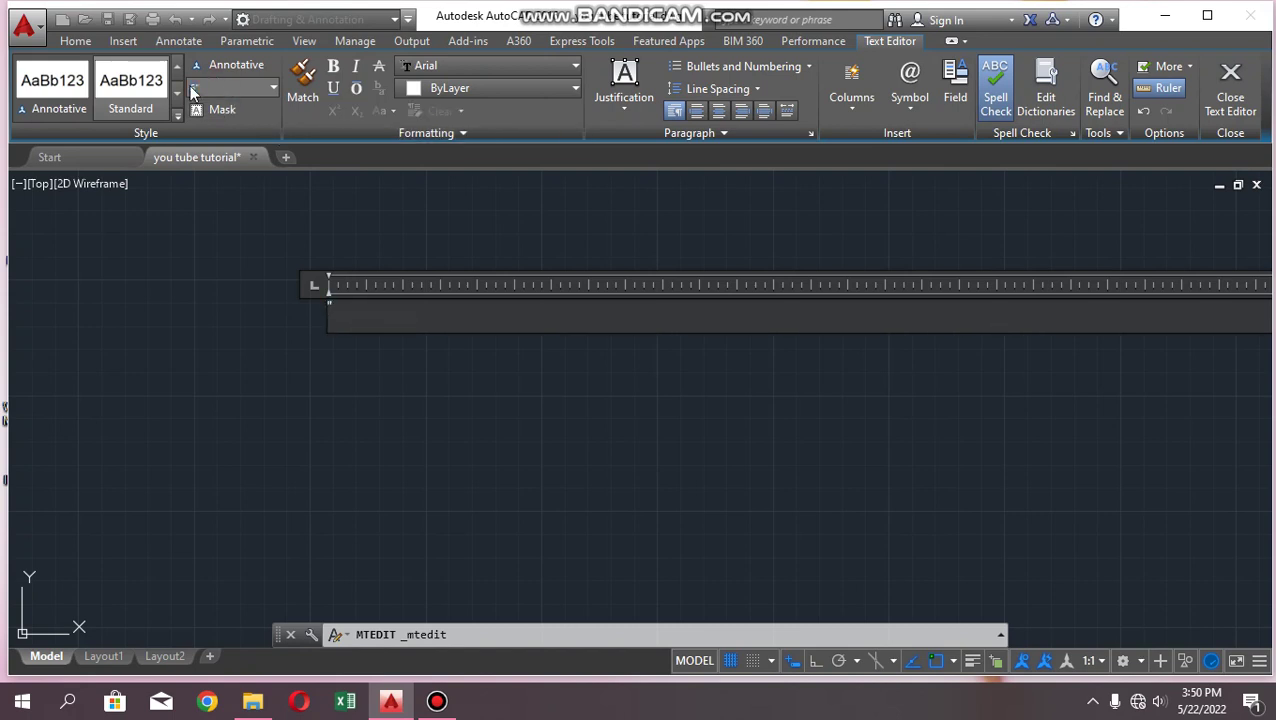
pyautogui.scroll(-12, 285, 406)
pyautogui.scroll(4, 490, 454)
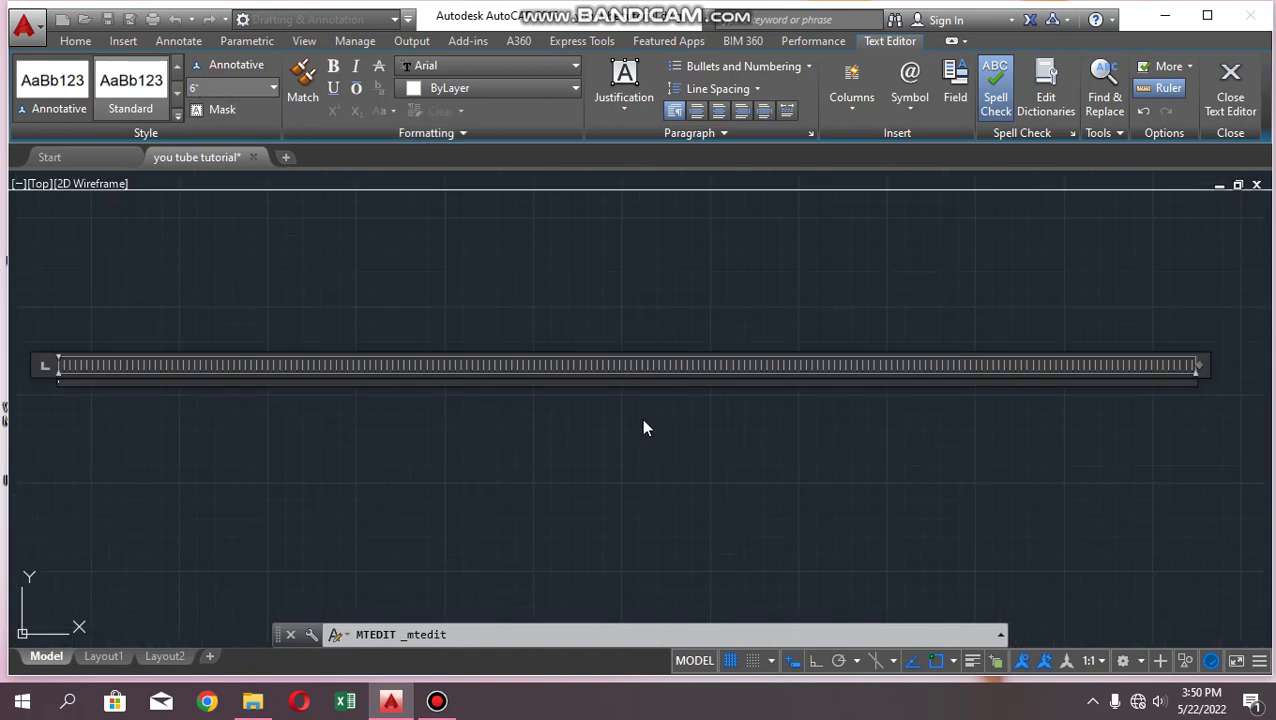
pyautogui.scroll(-4, 644, 365)
pyautogui.press('Escape')
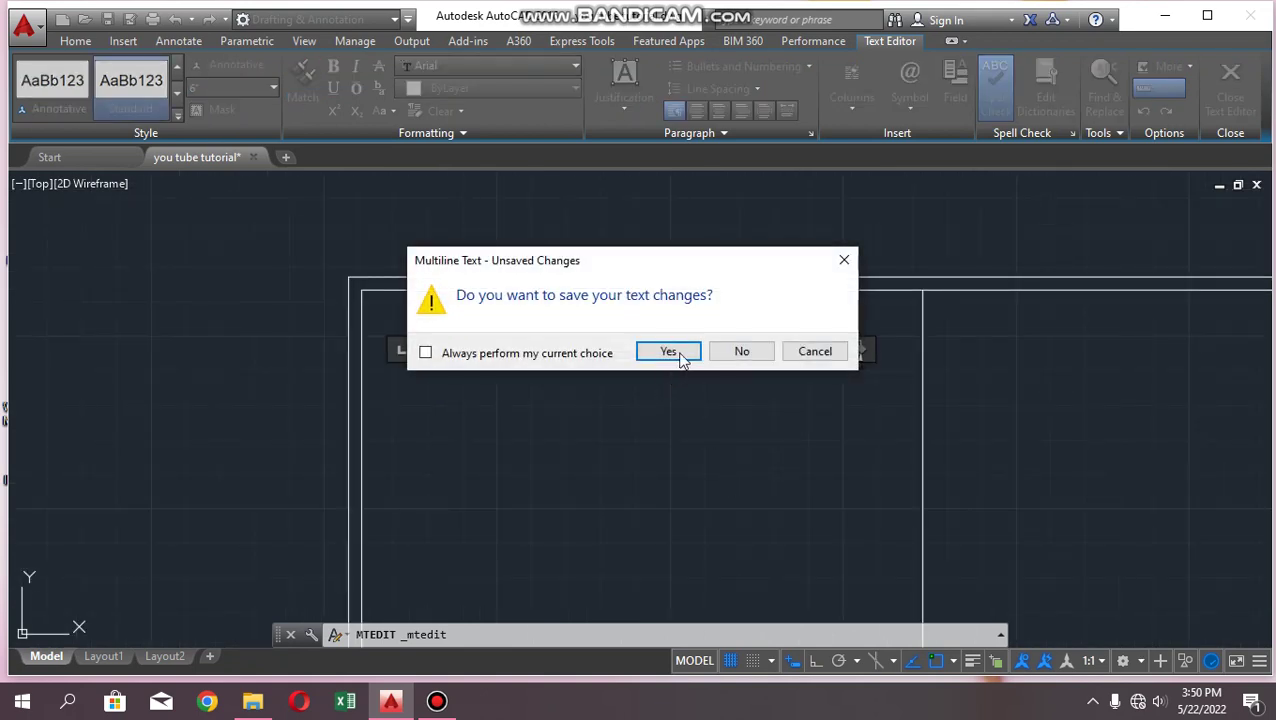
pyautogui.click(742, 351)
# Reopen the BED ROOM text for editing and set the height of all its characters to 6"
pyautogui.scroll(-1, 402, 359)
pyautogui.scroll(4, 402, 359)
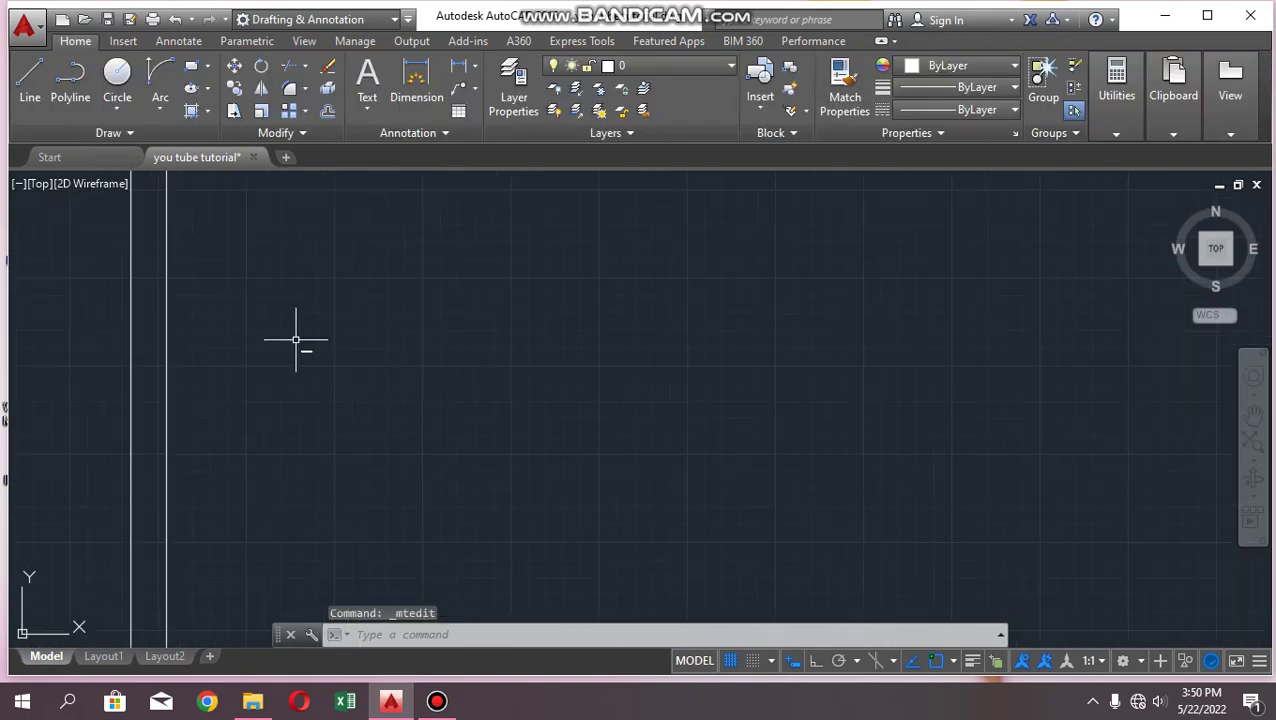
pyautogui.doubleClick(315, 380)
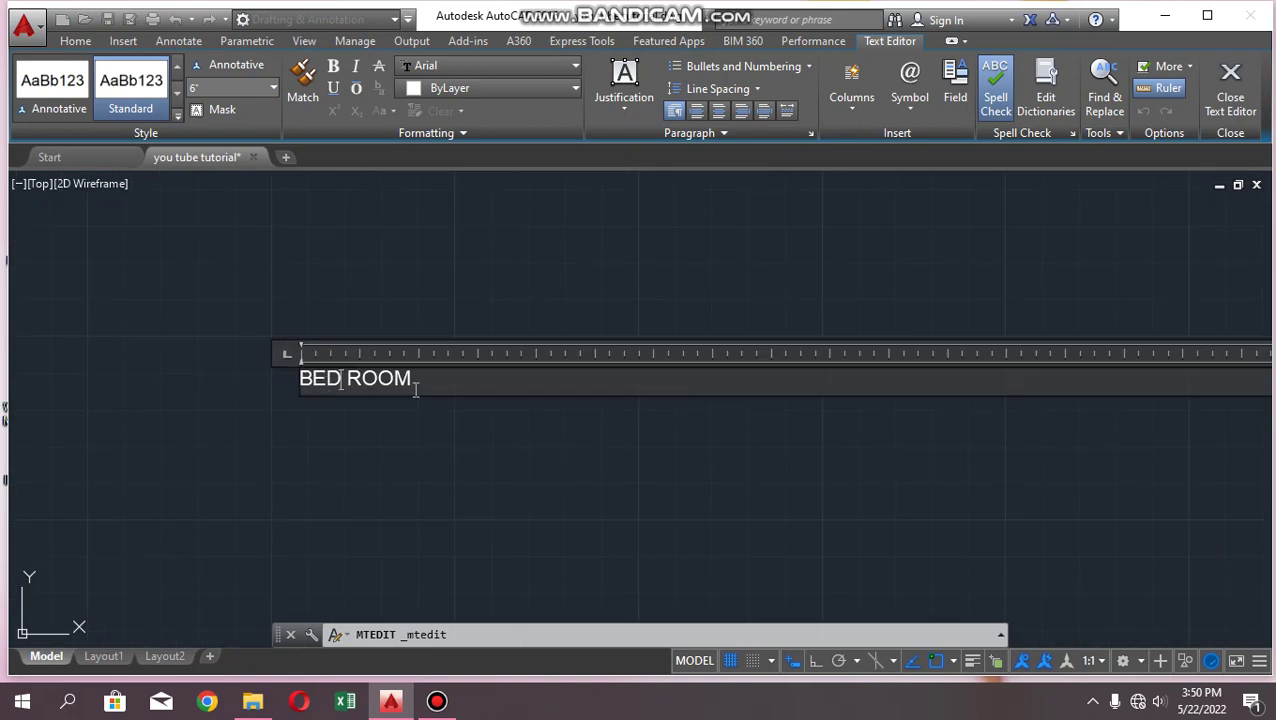
pyautogui.moveTo(416, 389); pyautogui.dragTo(288, 393)
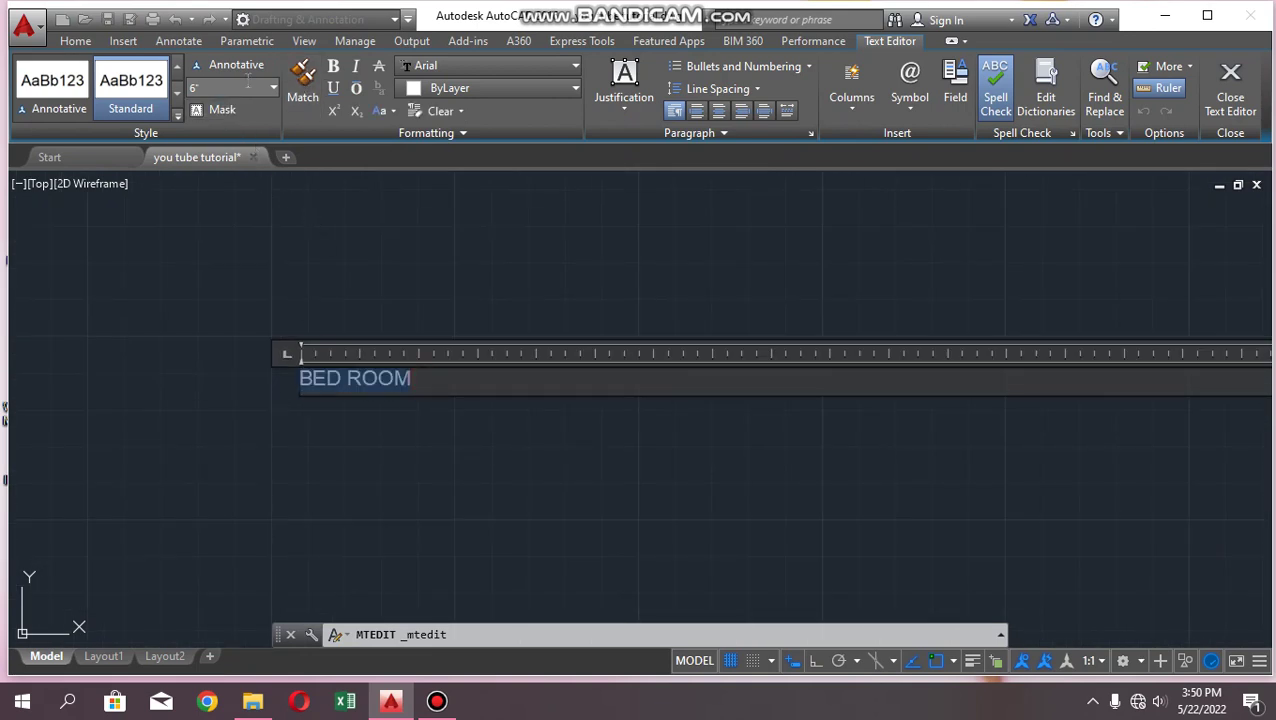
pyautogui.press('Return')
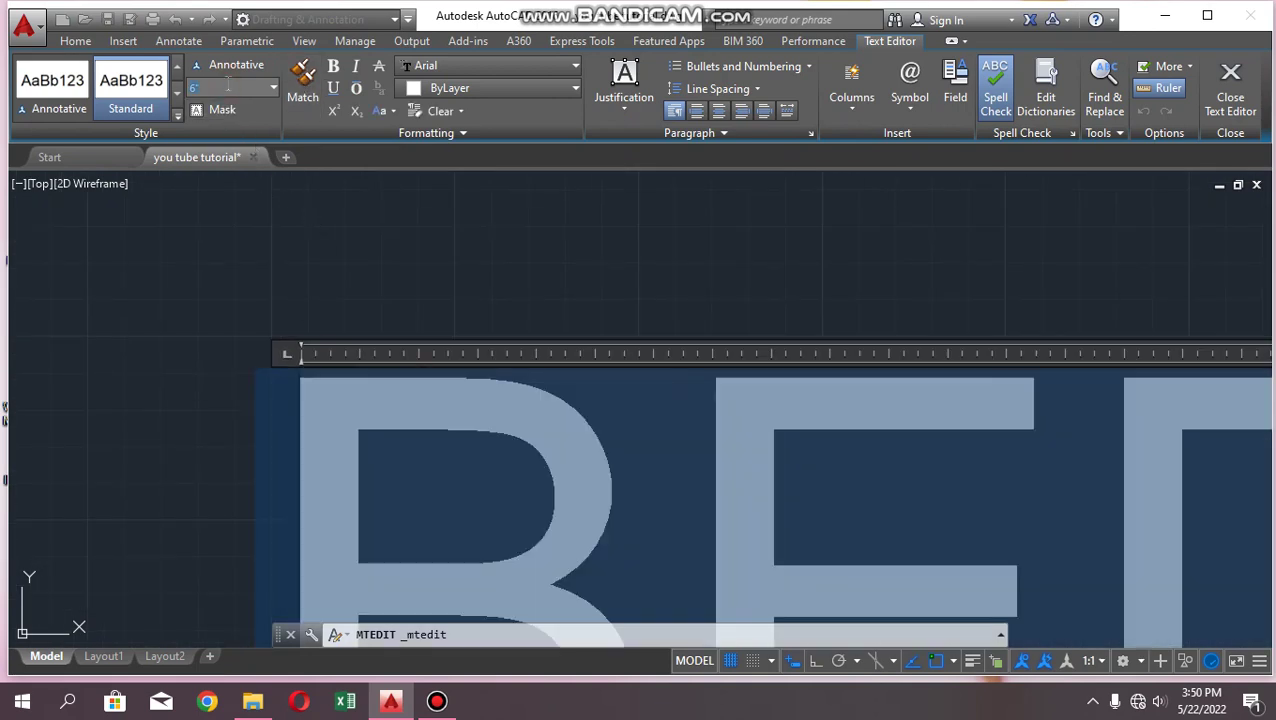
# Try distributed alignment on the BED ROOM text and settle on center alignment
pyautogui.scroll(-5, 198, 262)
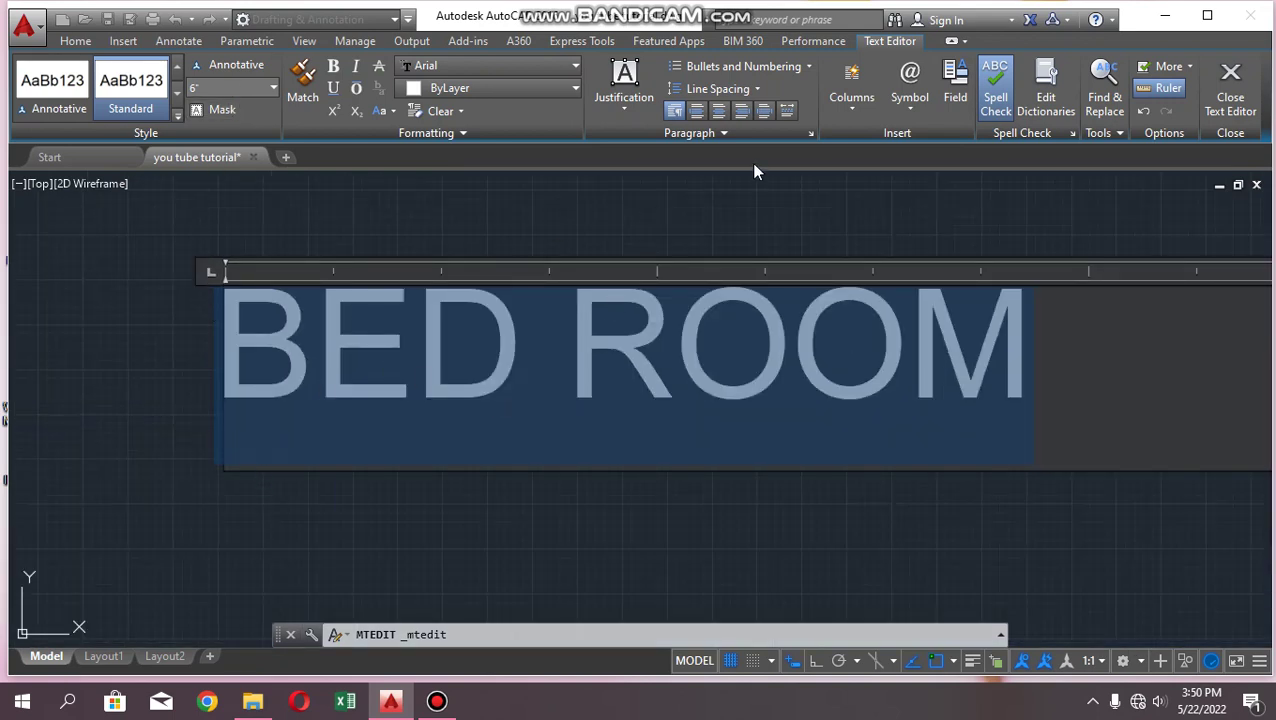
pyautogui.click(719, 111)
pyautogui.scroll(-3, 333, 413)
pyautogui.scroll(-3, 333, 413)
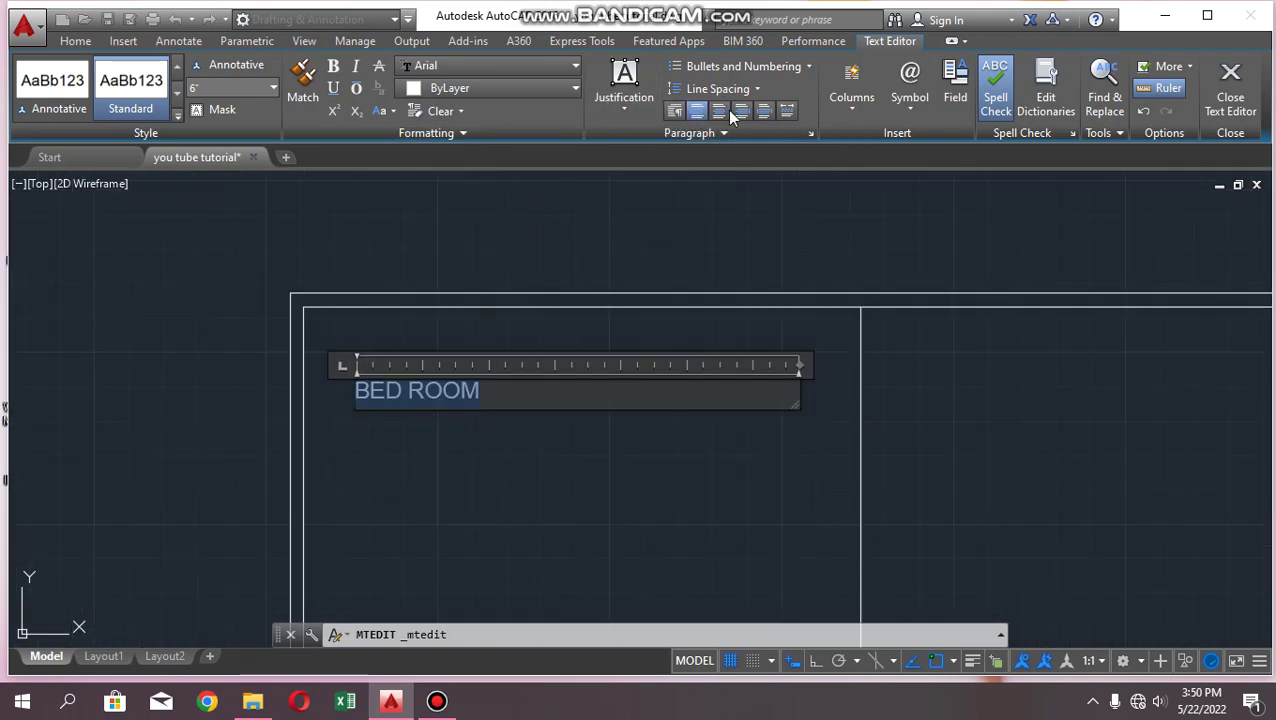
pyautogui.click(785, 113)
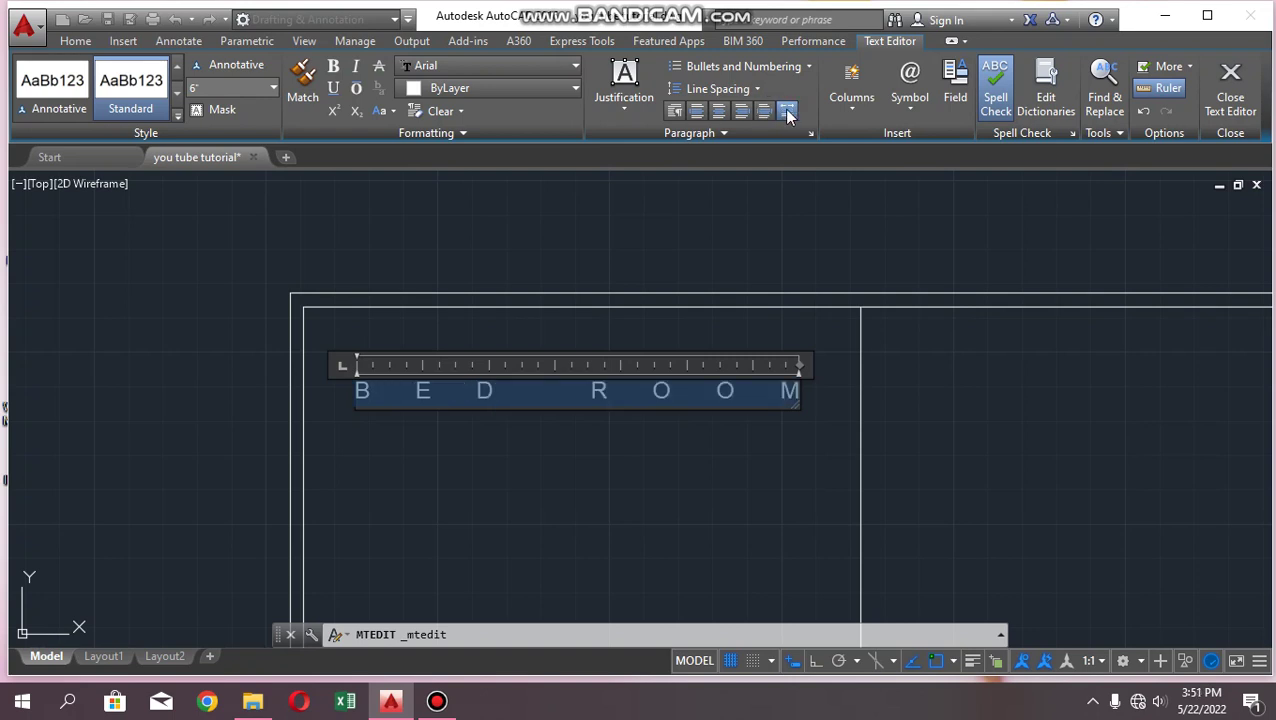
pyautogui.click(719, 111)
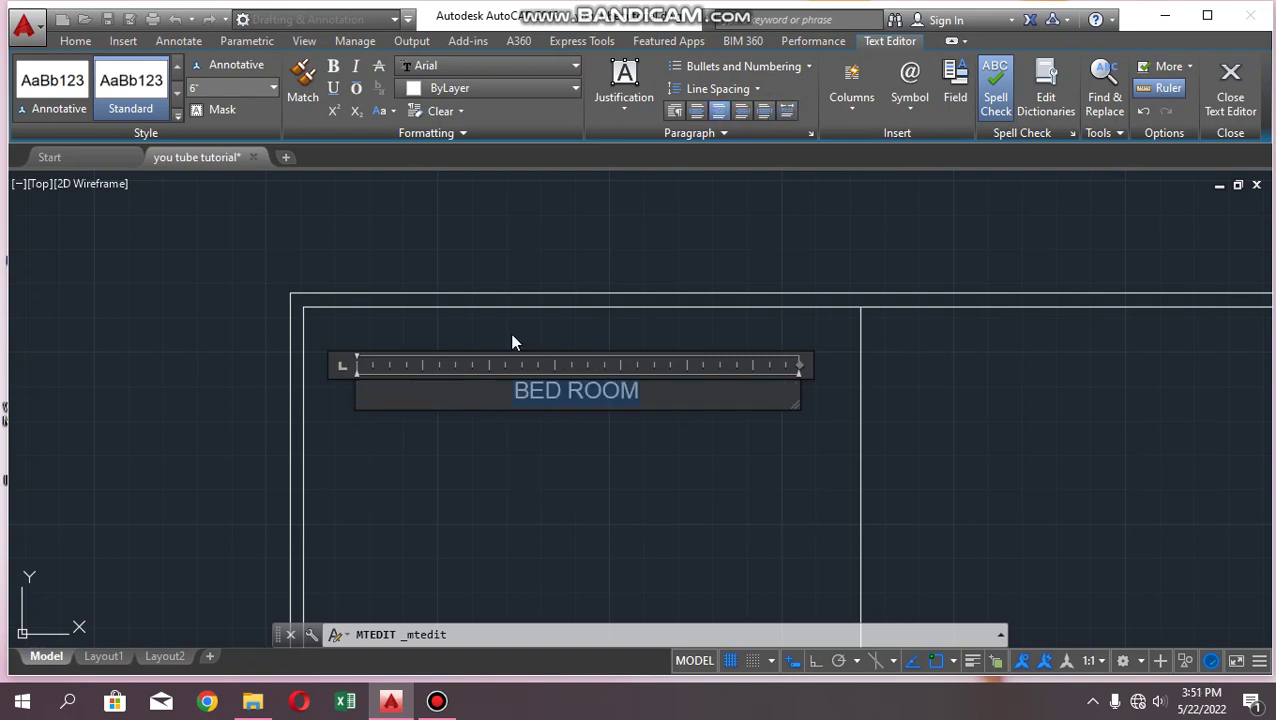
# Set the color of the BED ROOM text to dark red 153,27,30
pyautogui.scroll(2, 511, 336)
pyautogui.click(480, 87)
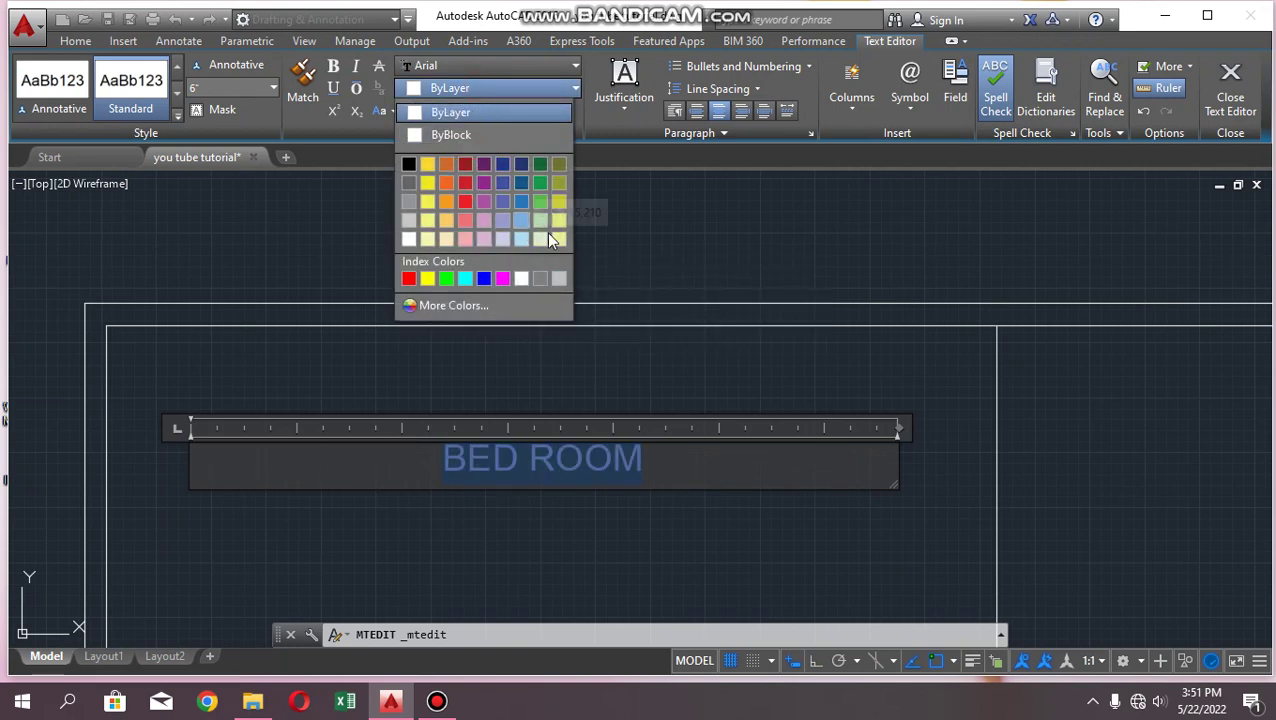
pyautogui.click(465, 165)
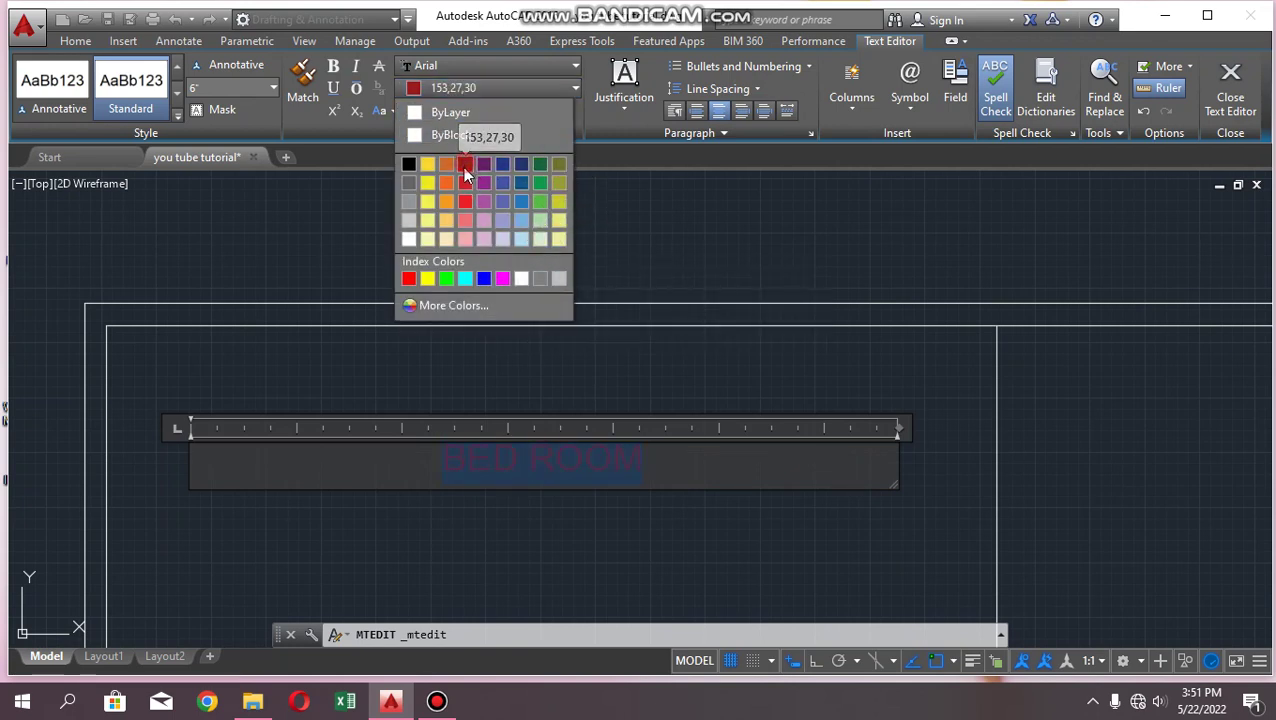
# Change the font of the BED ROOM text to Swis721 BT
pyautogui.click(477, 66)
pyautogui.scroll(-20, 490, 249)
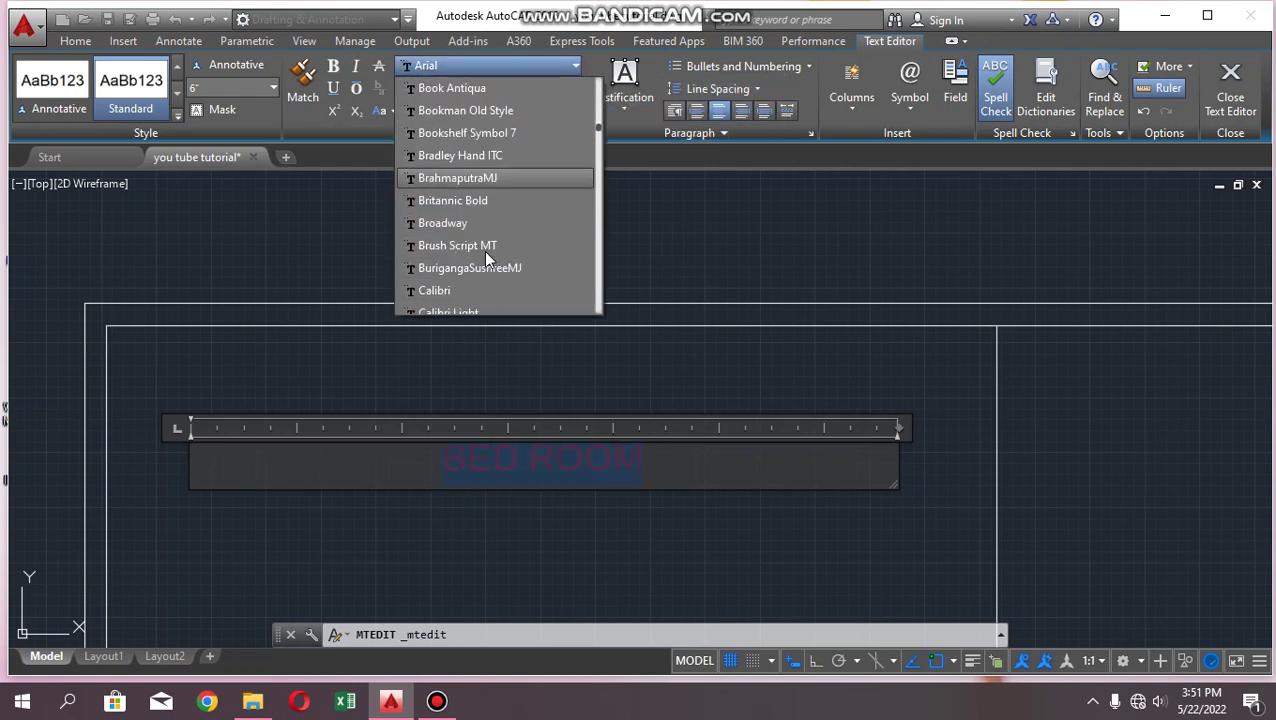
pyautogui.scroll(-6, 485, 247)
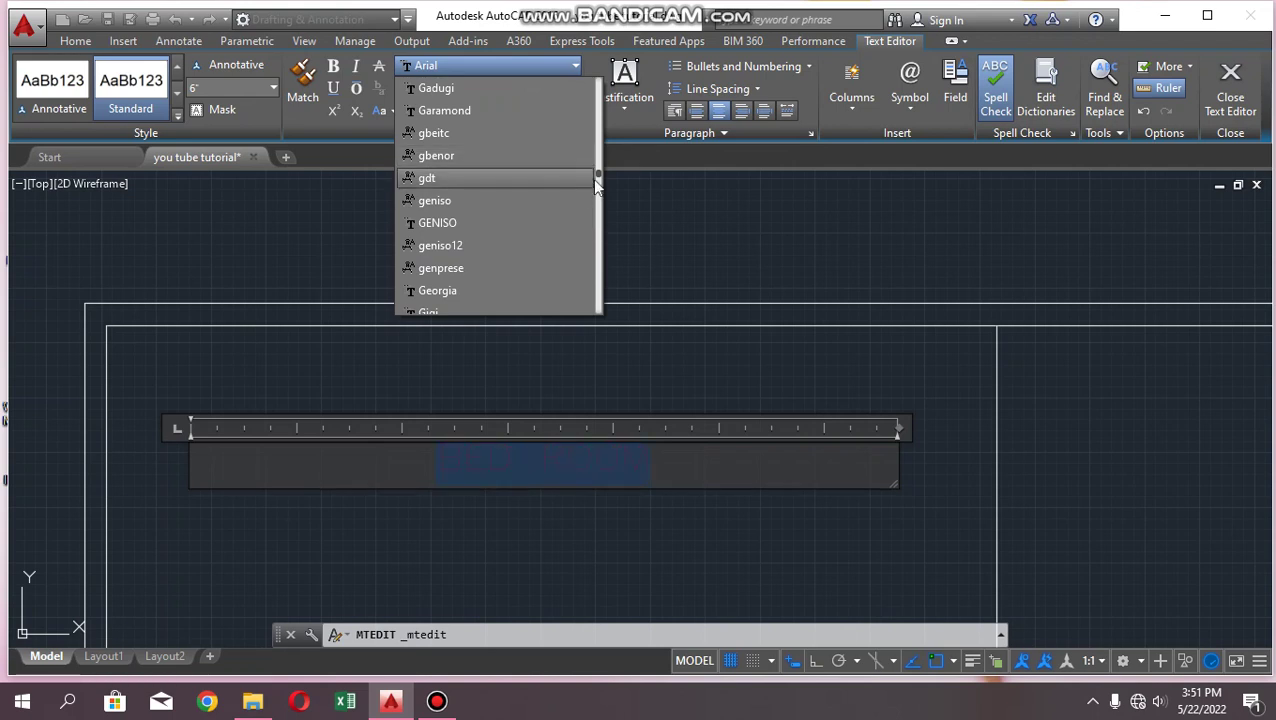
pyautogui.click(596, 178)
pyautogui.scroll(-20, 485, 250)
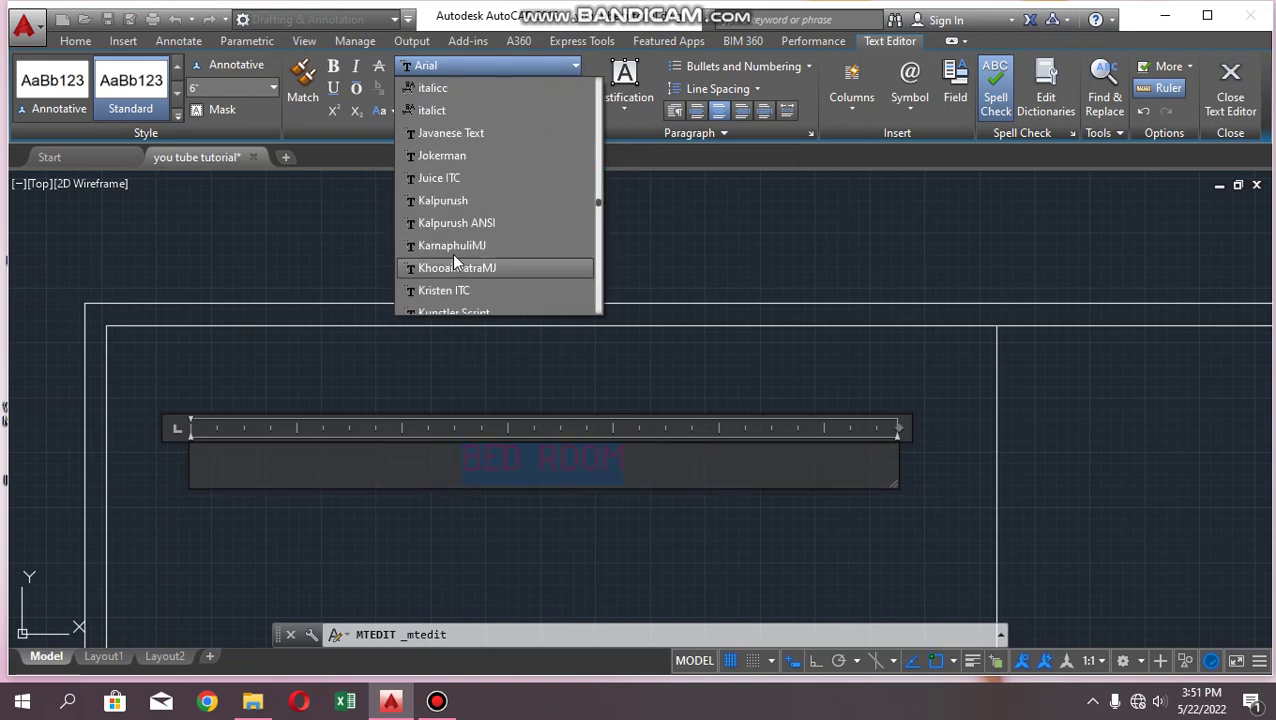
pyautogui.scroll(-20, 460, 270)
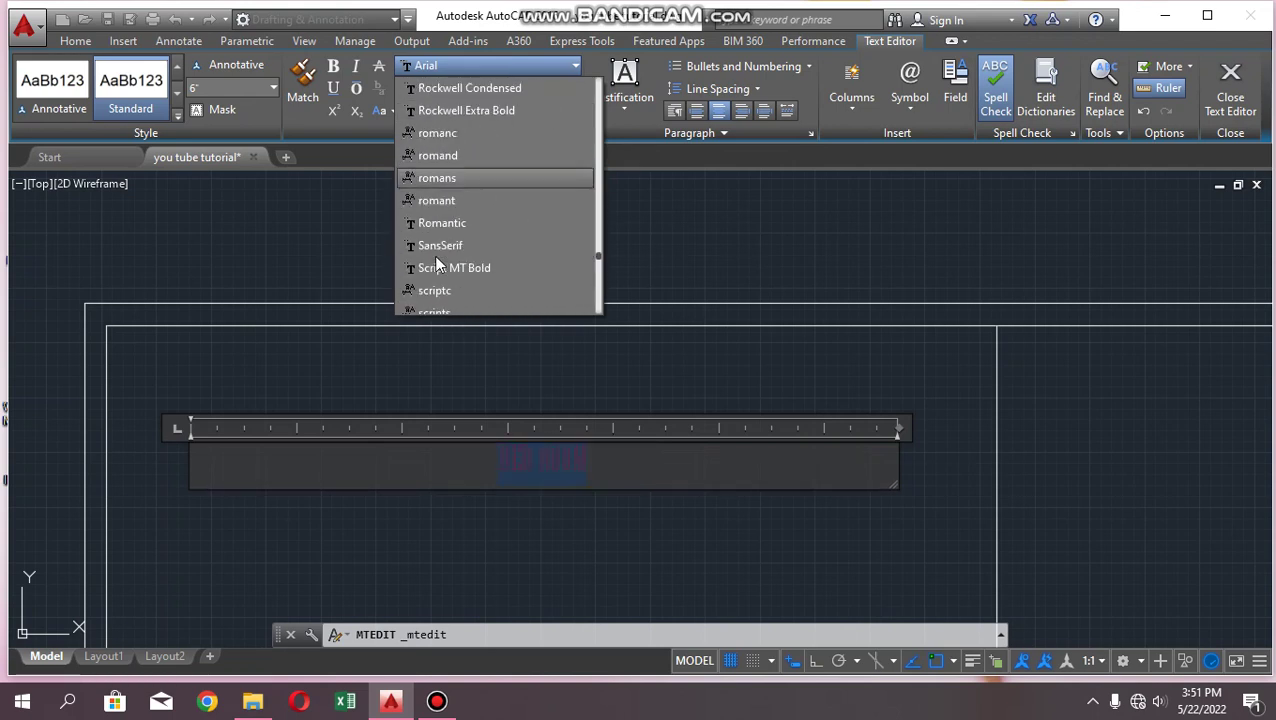
pyautogui.scroll(3, 437, 248)
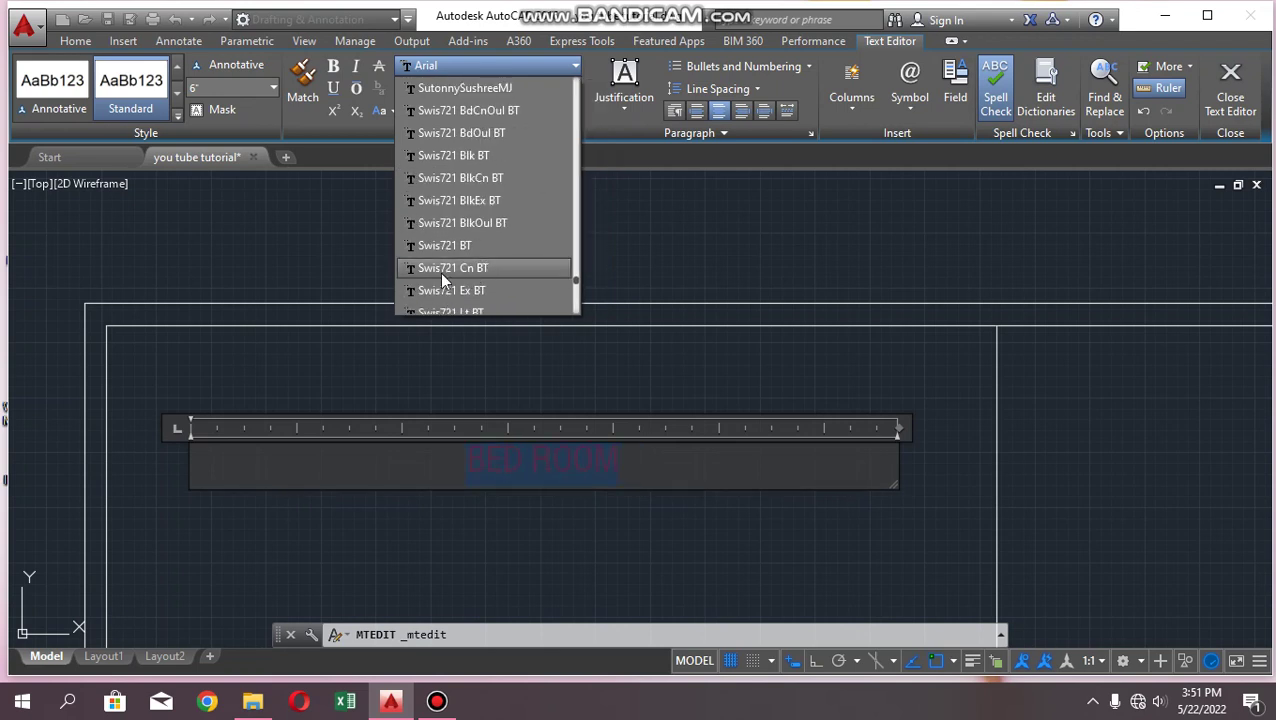
pyautogui.click(440, 250)
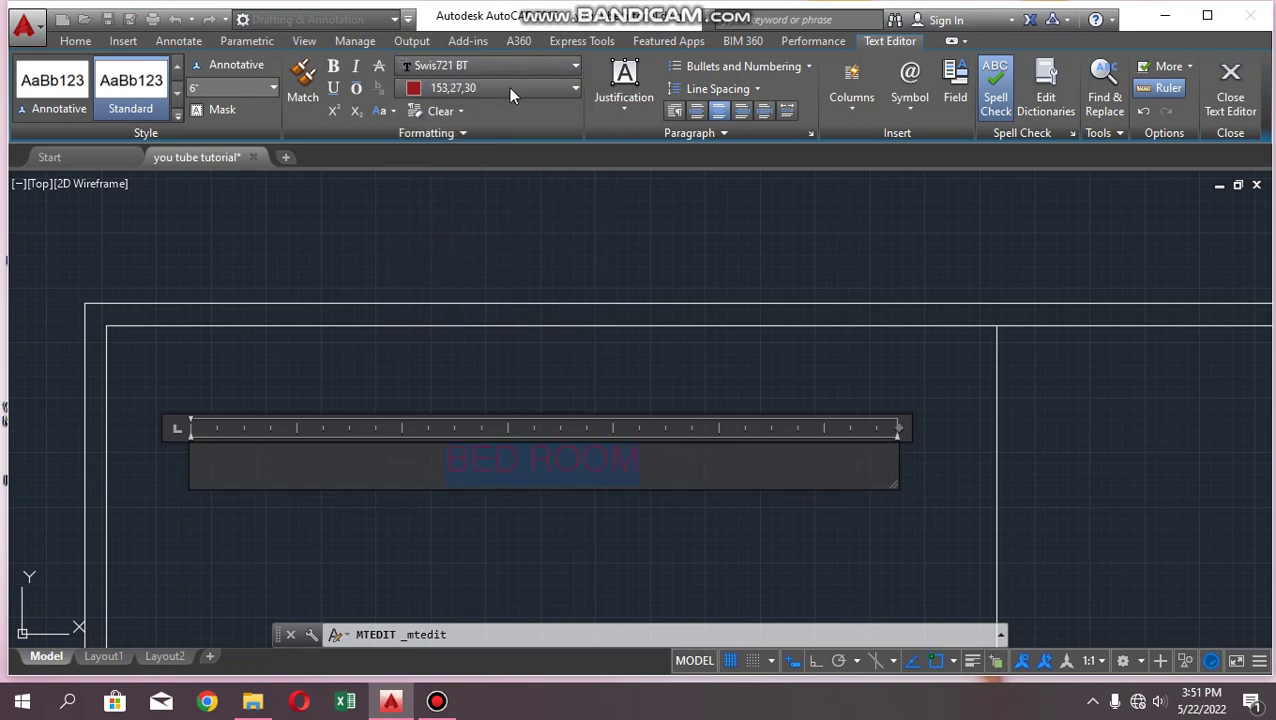
# Make the BED ROOM text bold, and try underlining it before turning the underline off
pyautogui.click(455, 65)
pyautogui.click(334, 64)
pyautogui.click(355, 70)
pyautogui.click(338, 88)
pyautogui.scroll(4, 540, 483)
pyautogui.scroll(-4, 459, 422)
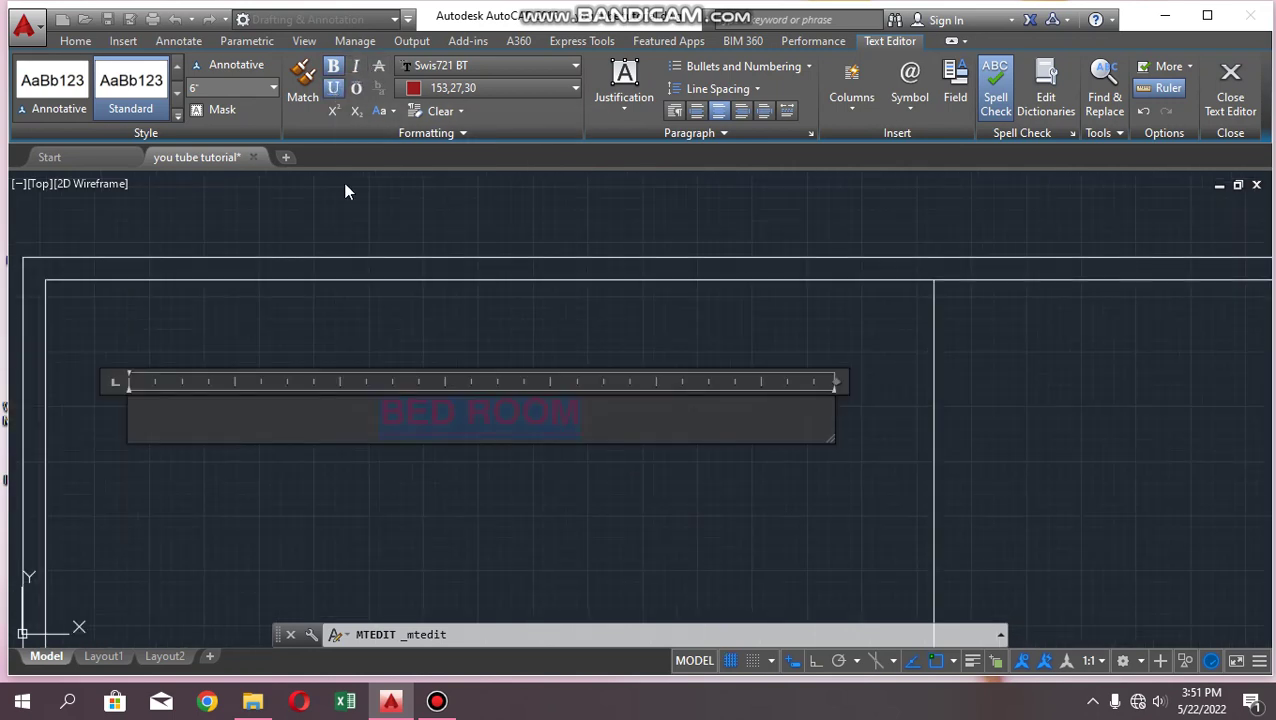
pyautogui.click(335, 88)
pyautogui.scroll(-3, 316, 255)
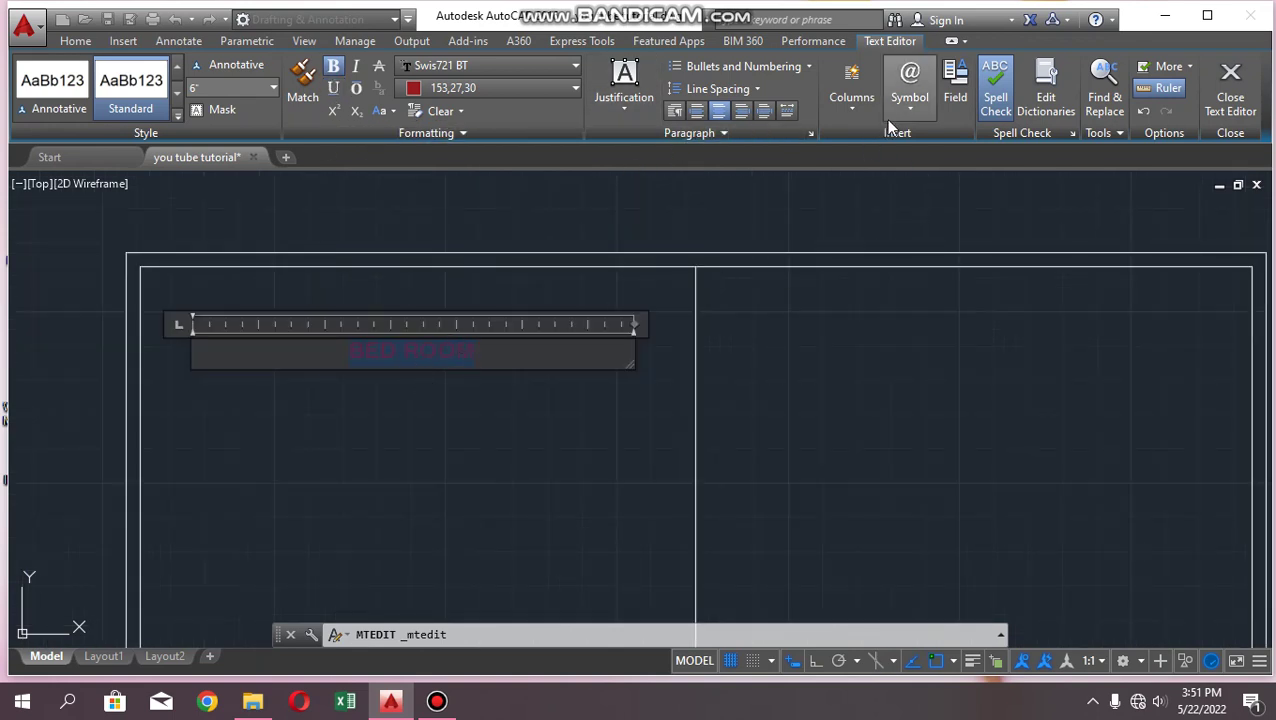
# Replace the selected BED ROOM text with the Diameter symbol
pyautogui.click(907, 97)
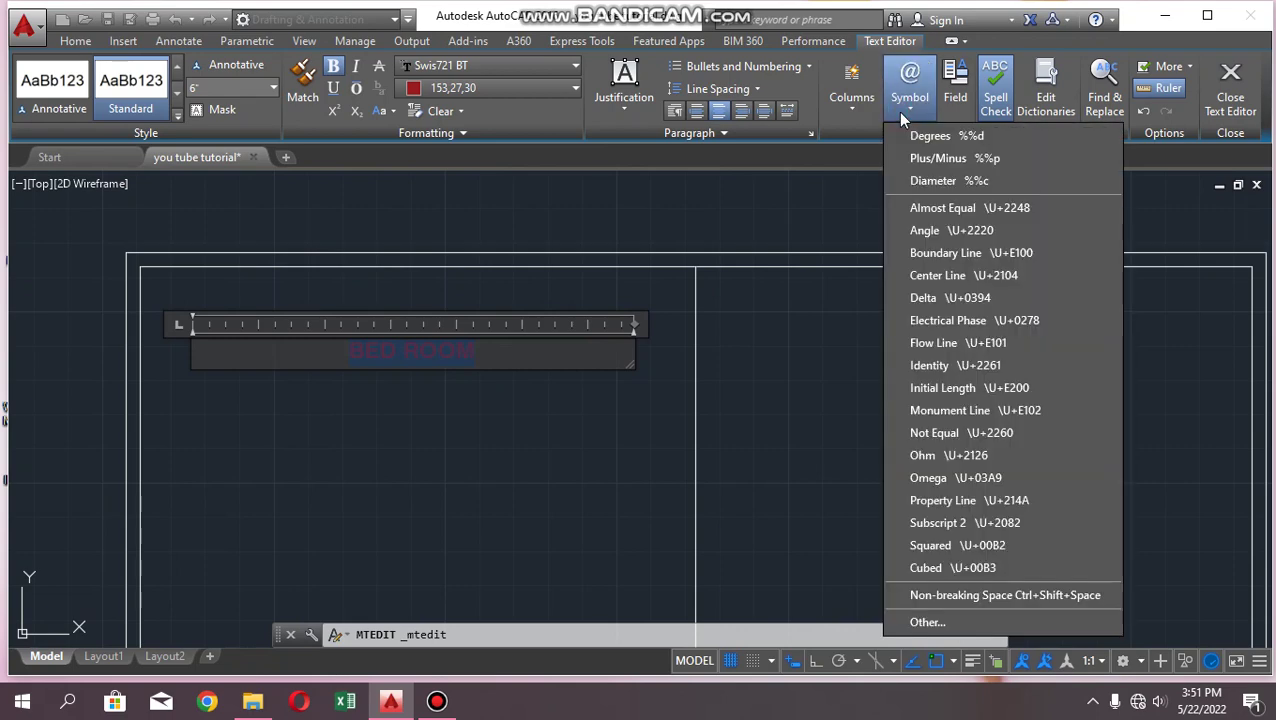
pyautogui.click(962, 180)
pyautogui.scroll(6, 433, 367)
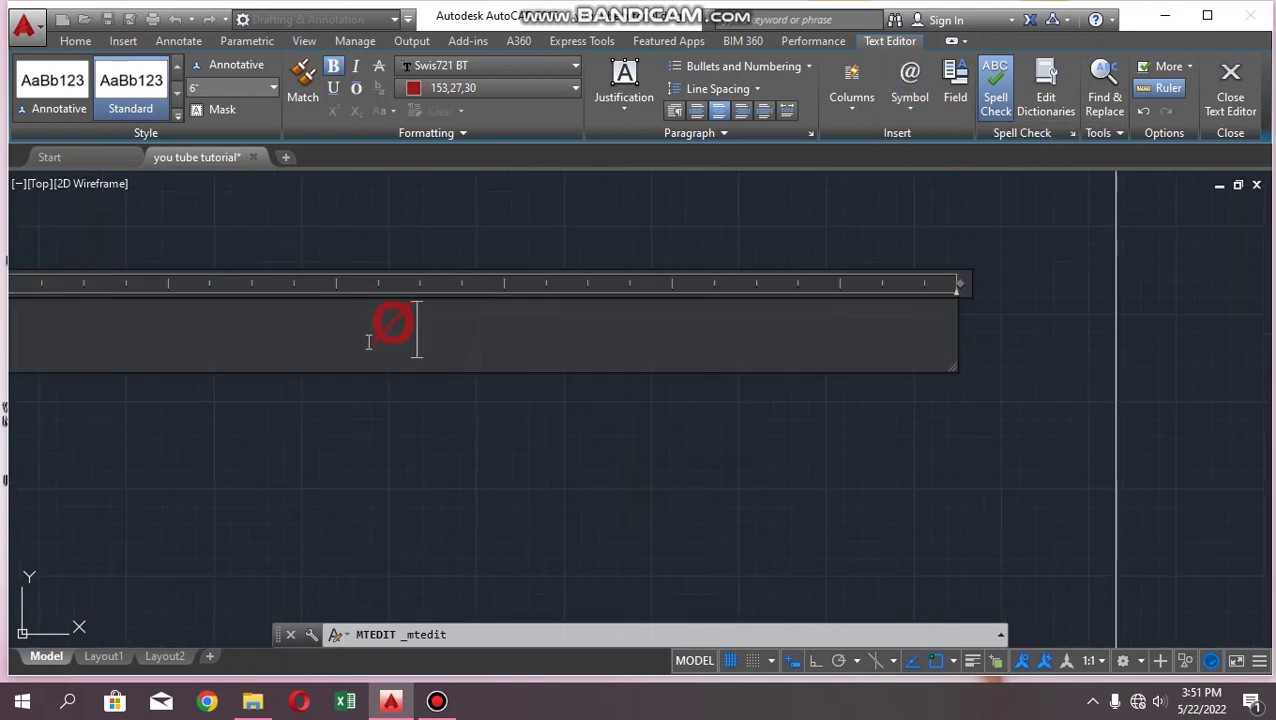
pyautogui.scroll(-3, 413, 330)
# Enter "6mm " in lowercase before the diameter symbol and finish editing the text
pyautogui.click(477, 355)
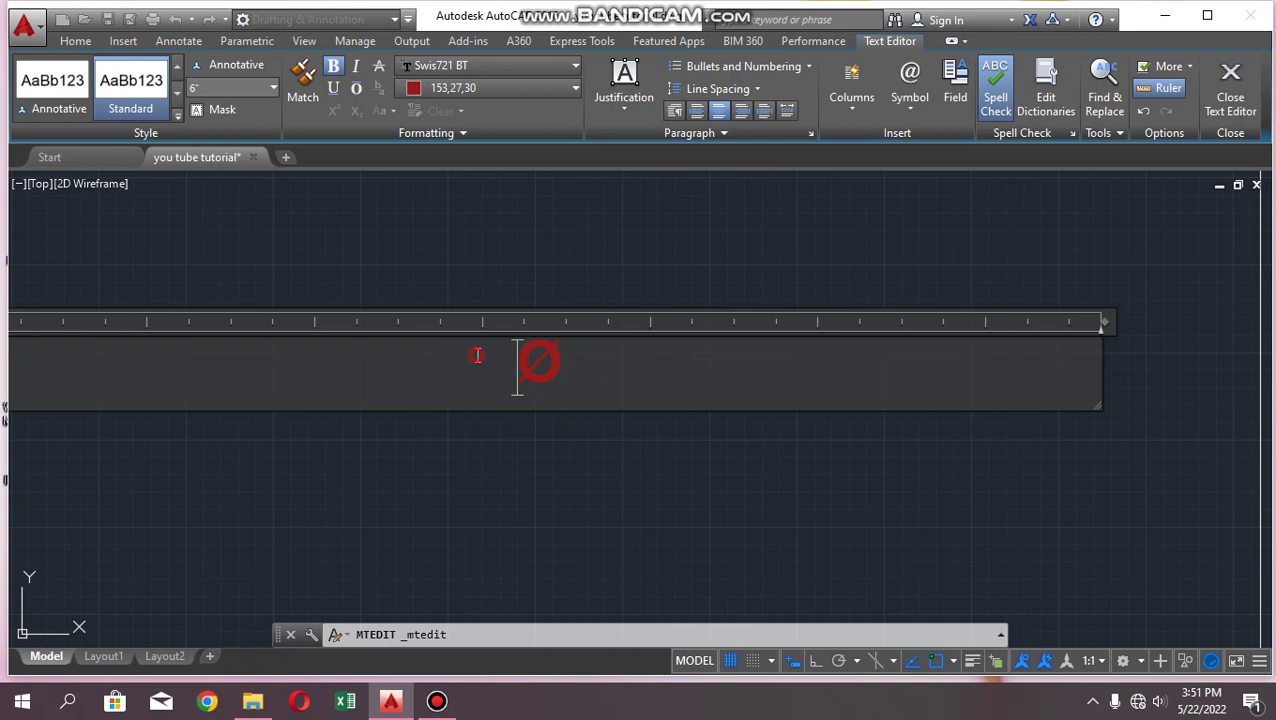
pyautogui.scroll(2, 568, 378)
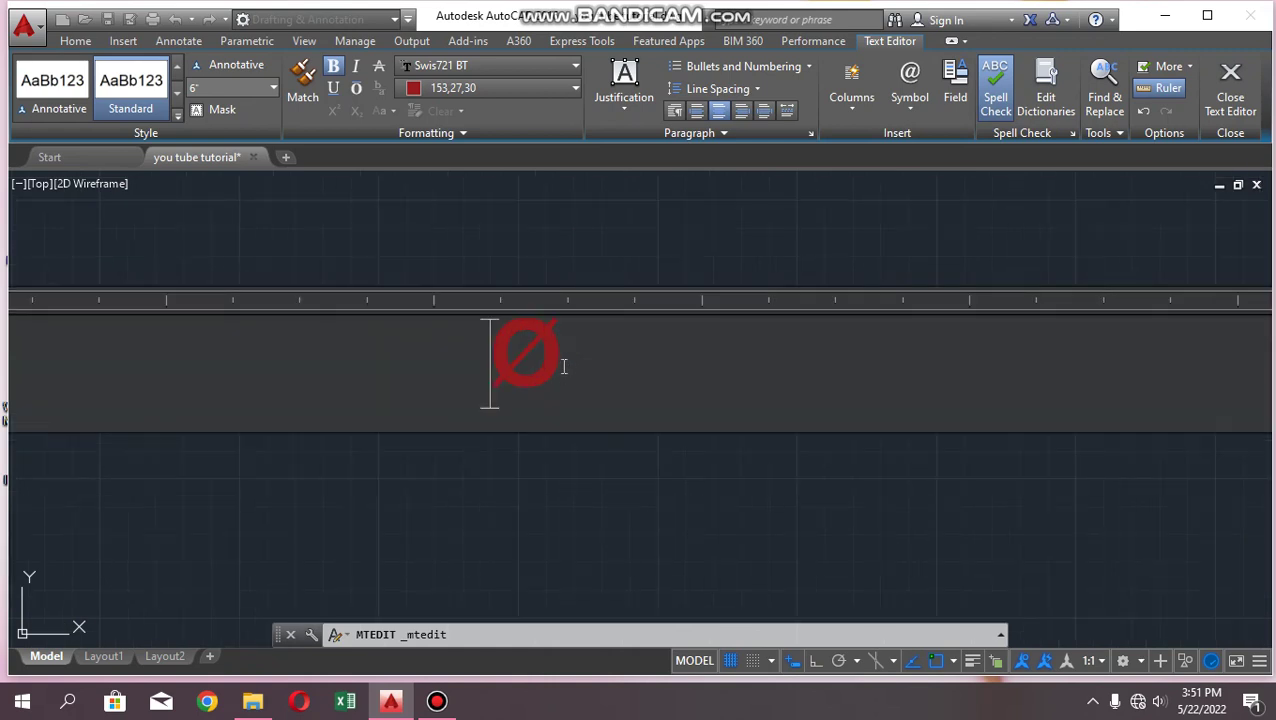
pyautogui.write('6')
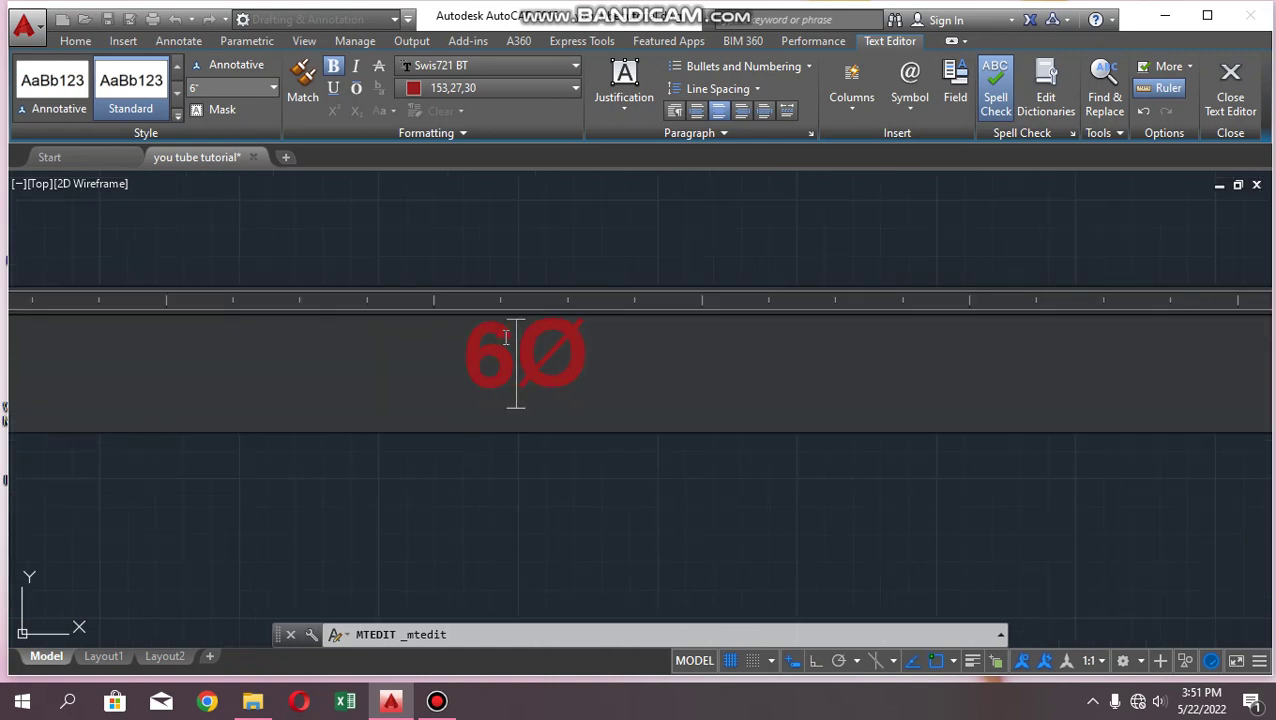
pyautogui.write('MM')
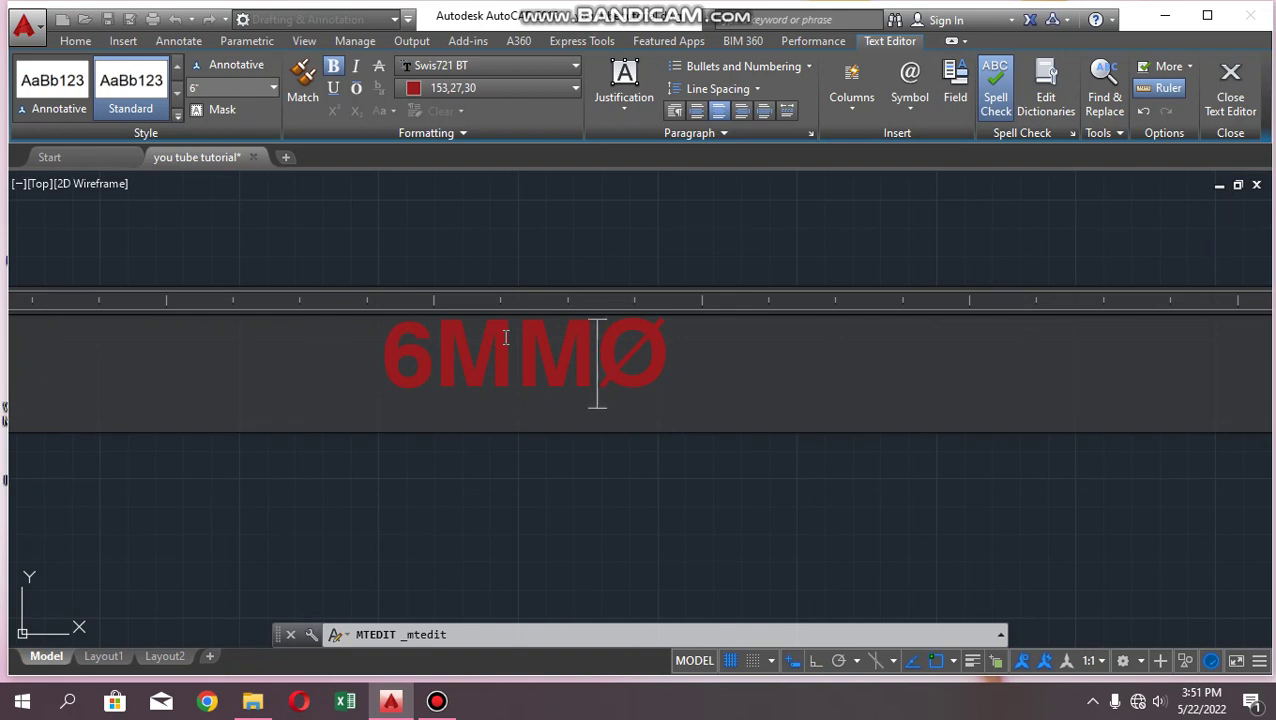
pyautogui.press('BackSpace')
pyautogui.press('BackSpace')
pyautogui.write('MM')
pyautogui.press('BackSpace')
pyautogui.press('BackSpace')
pyautogui.write('mm')
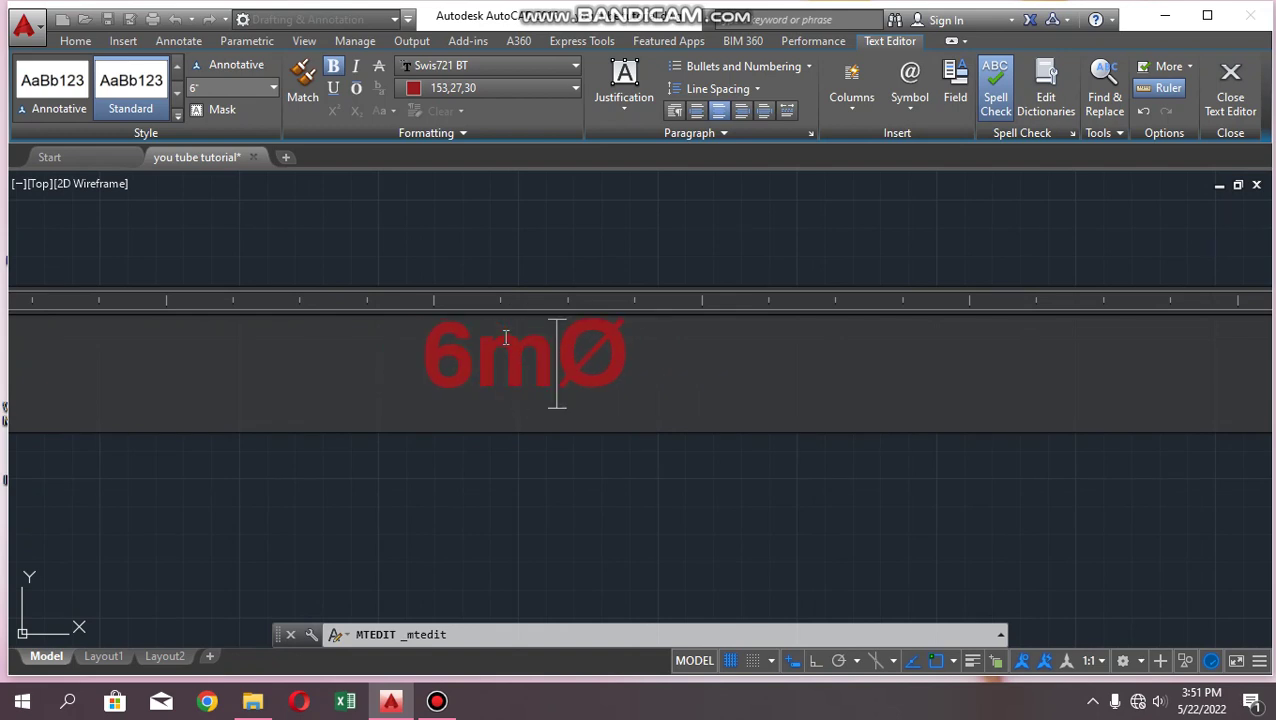
pyautogui.scroll(-4, 619, 295)
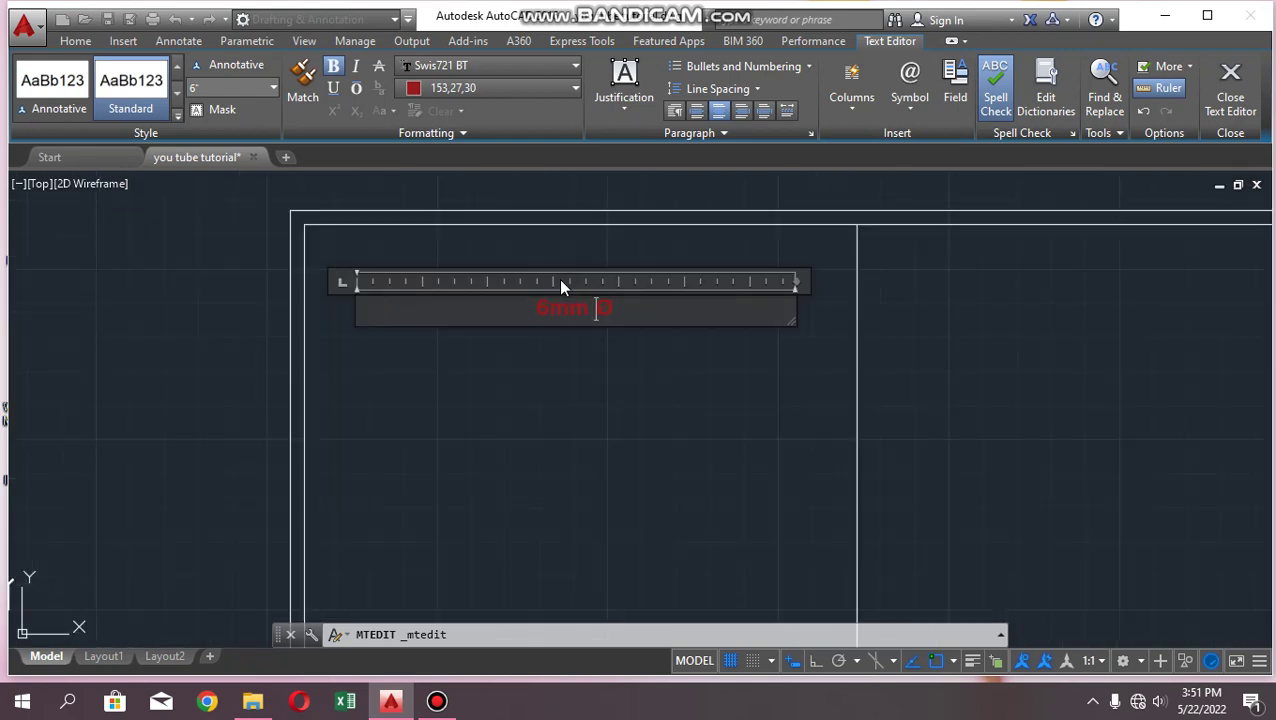
pyautogui.click(463, 403)
pyautogui.scroll(-3, 450, 350)
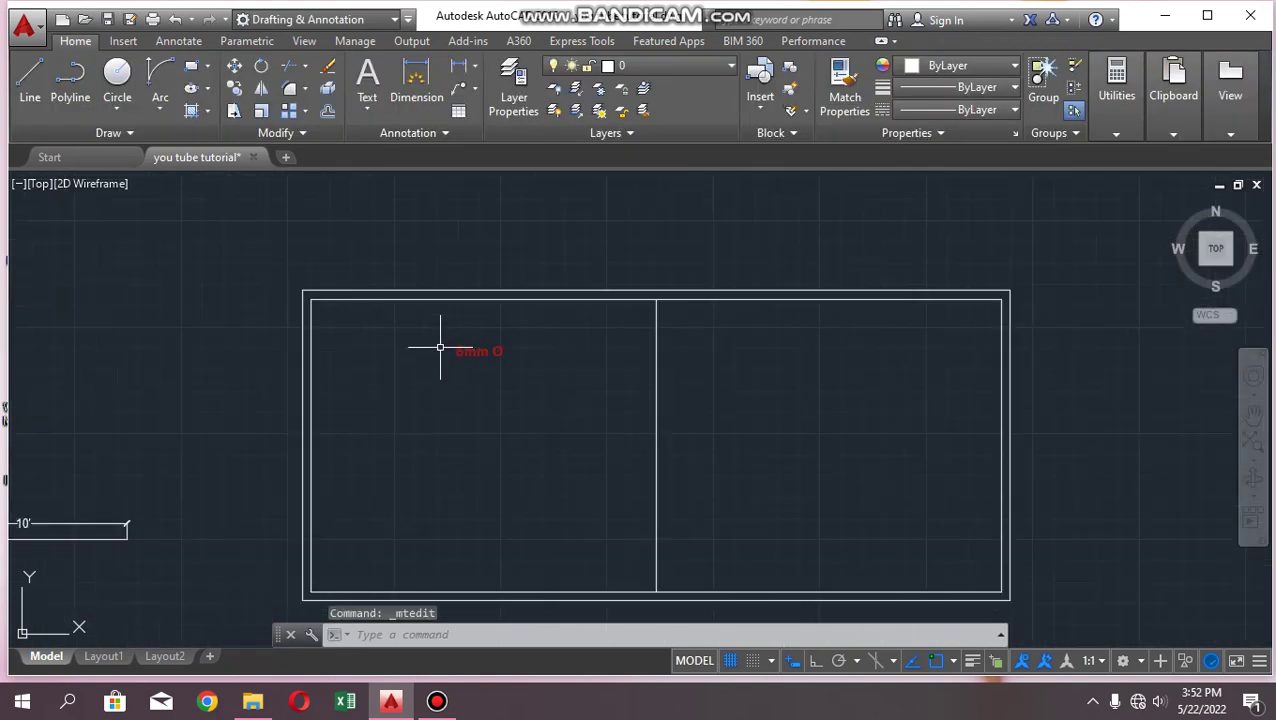
pyautogui.scroll(2, 470, 359)
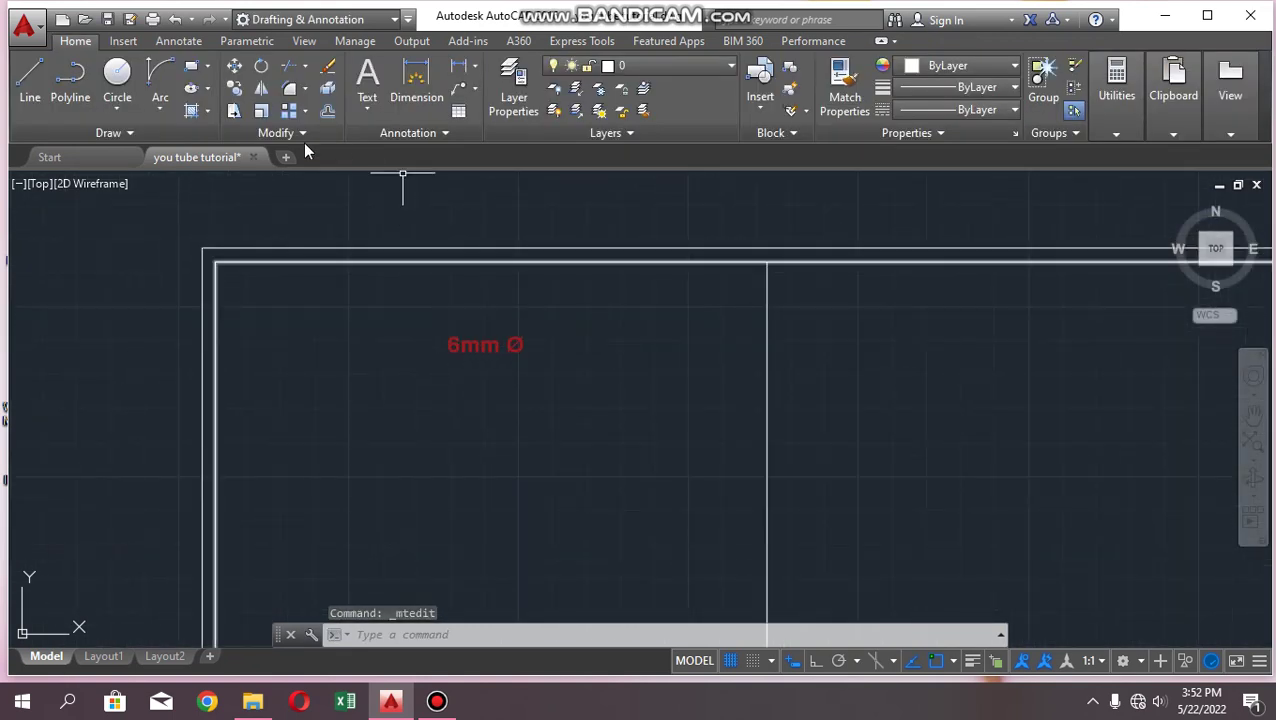
pyautogui.scroll(-2, 320, 318)
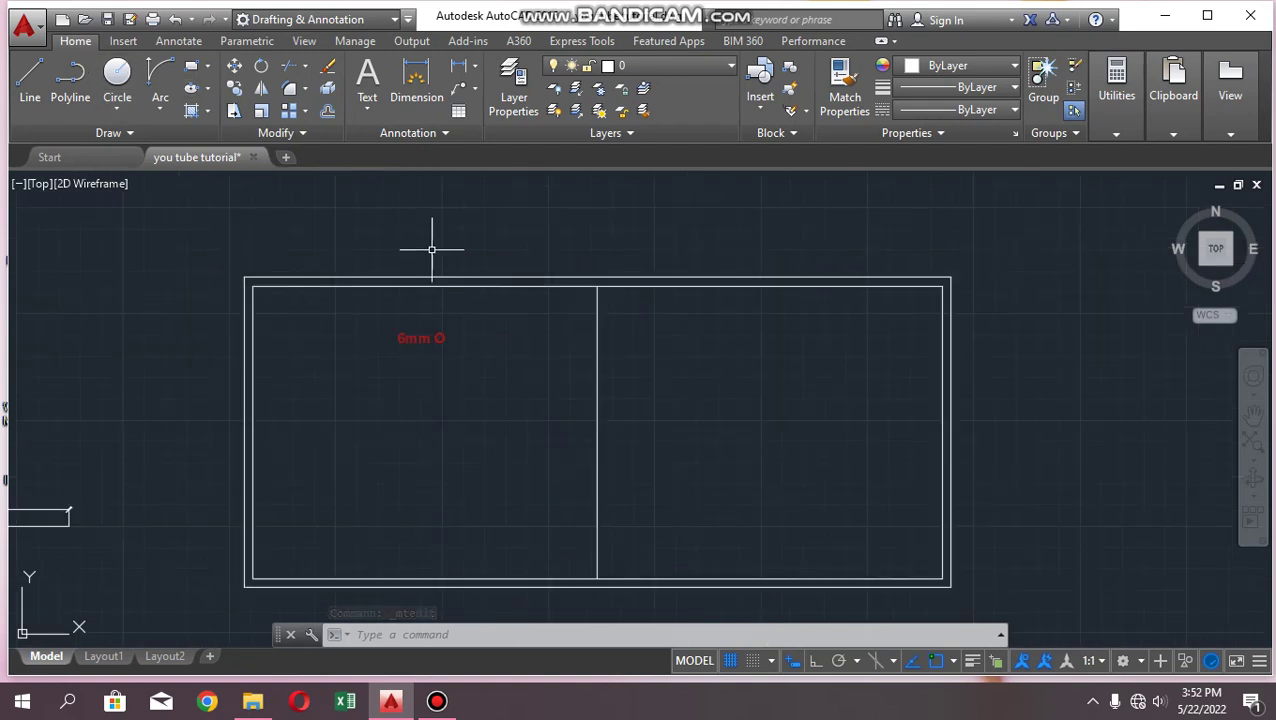
pyautogui.scroll(2, 256, 265)
pyautogui.scroll(-2, 290, 281)
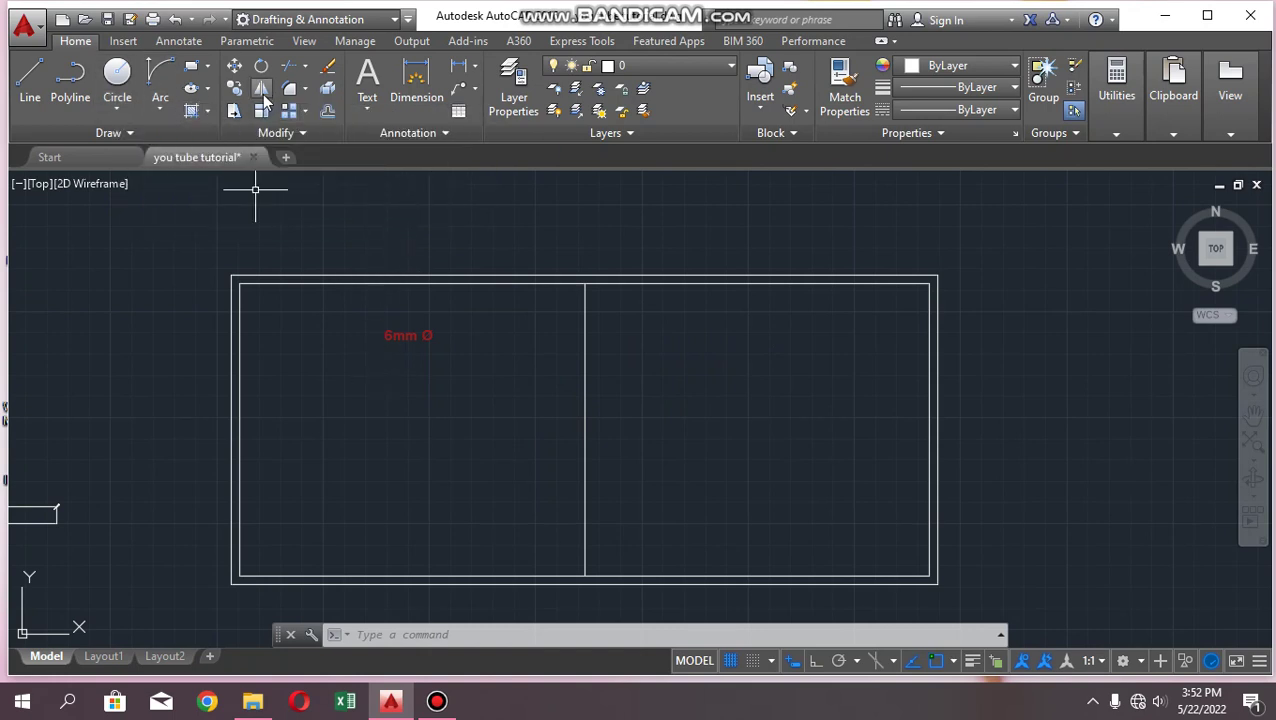
pyautogui.scroll(-2, 388, 340)
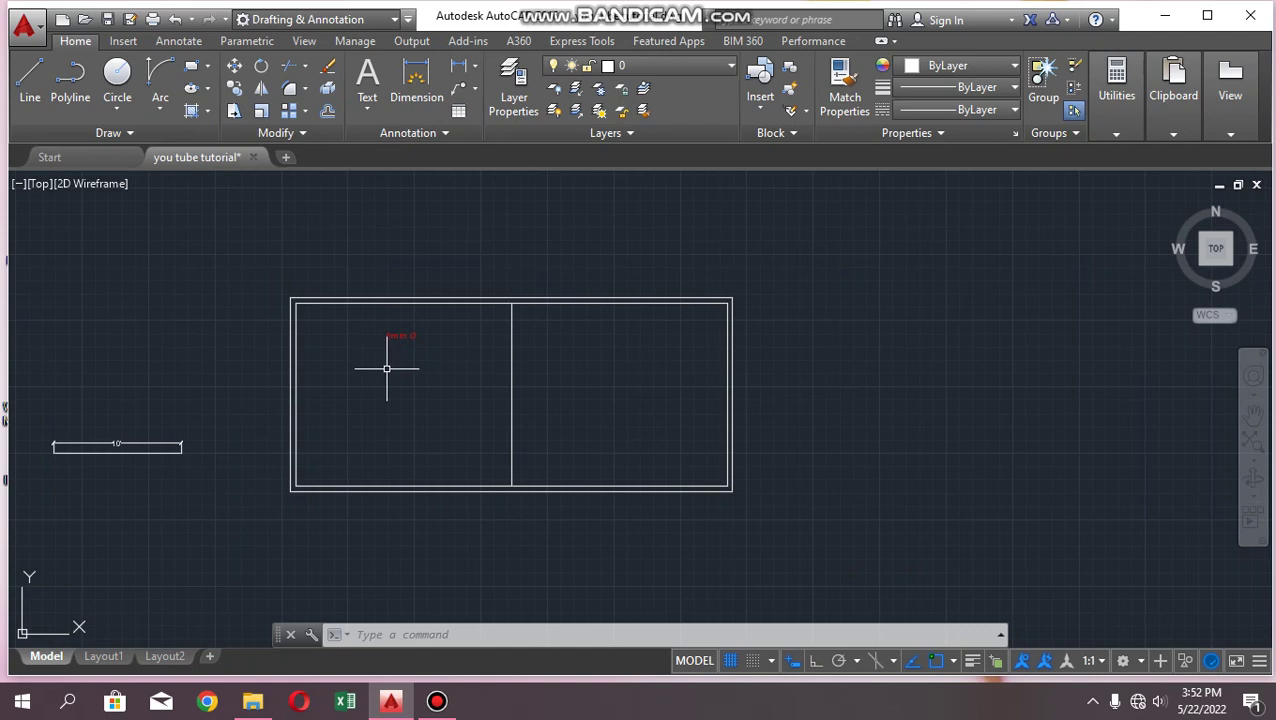
pyautogui.write('Mik')
pyautogui.press('BackSpace')
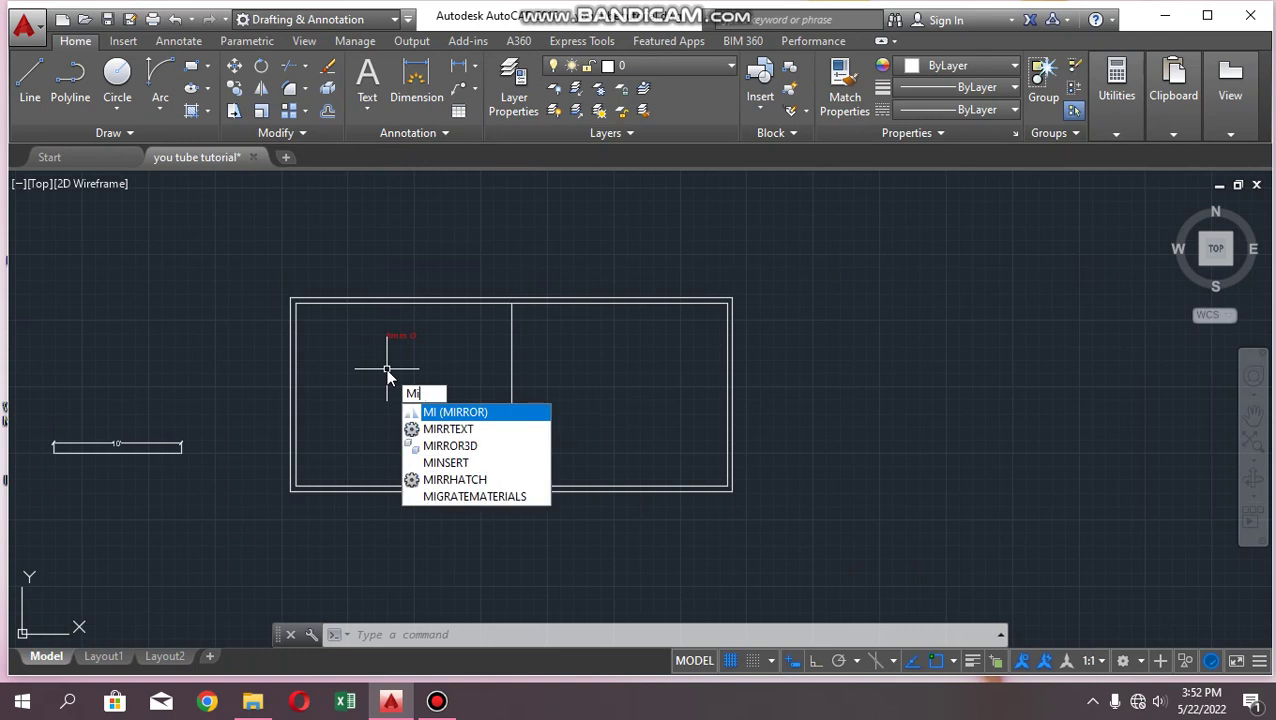
pyautogui.click(467, 413)
pyautogui.scroll(-2, 513, 344)
pyautogui.scroll(2, 587, 315)
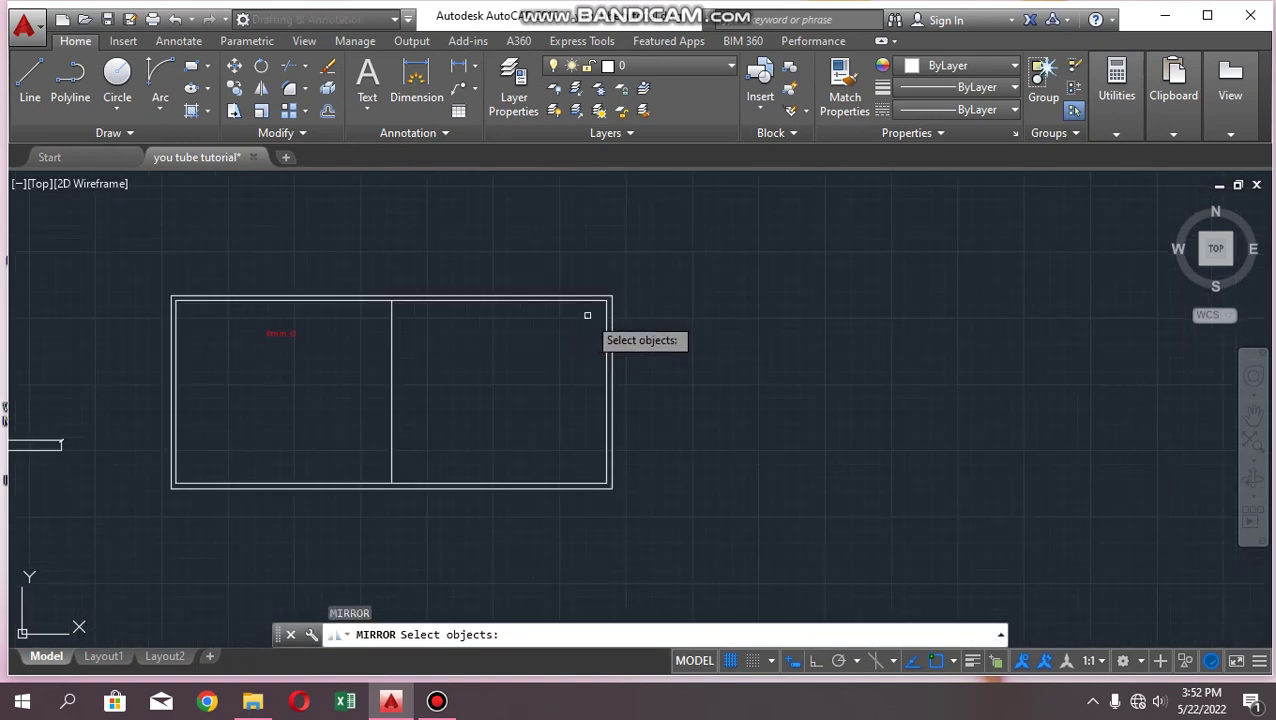
pyautogui.scroll(-2, 587, 315)
pyautogui.press('Escape')
pyautogui.click(686, 245)
pyautogui.click(374, 382)
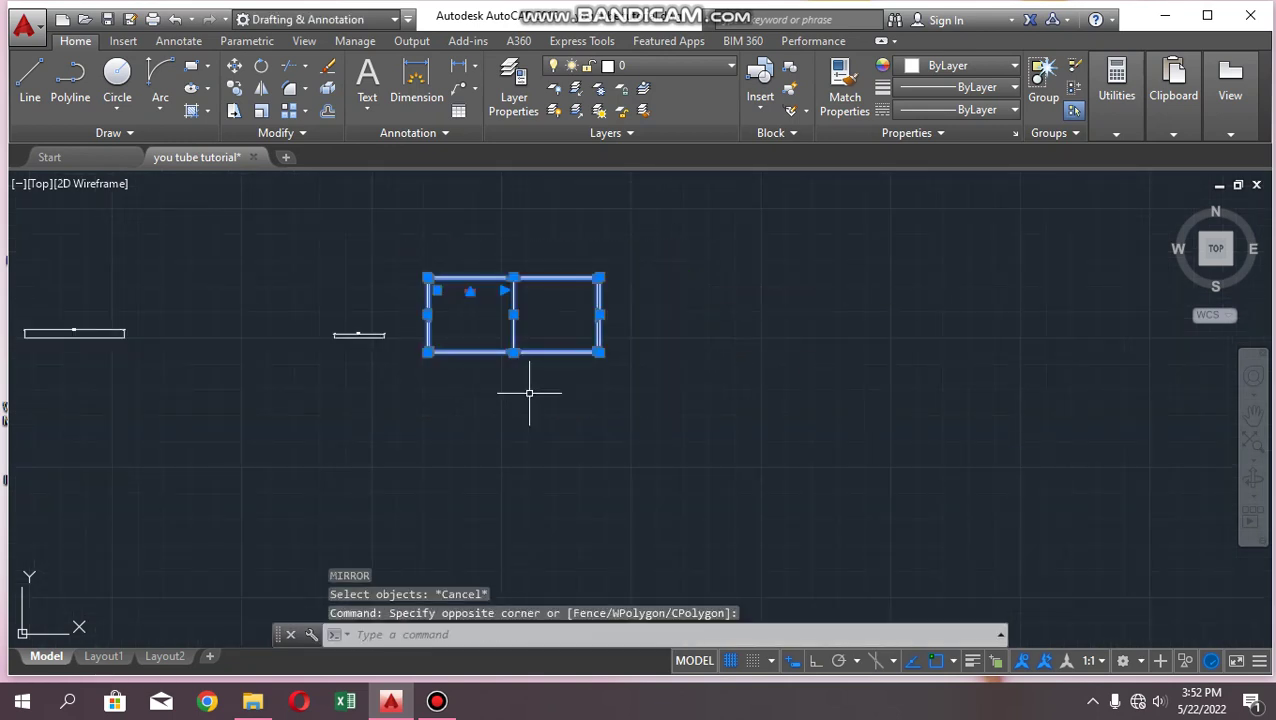
pyautogui.press('Escape')
pyautogui.scroll(3, 360, 338)
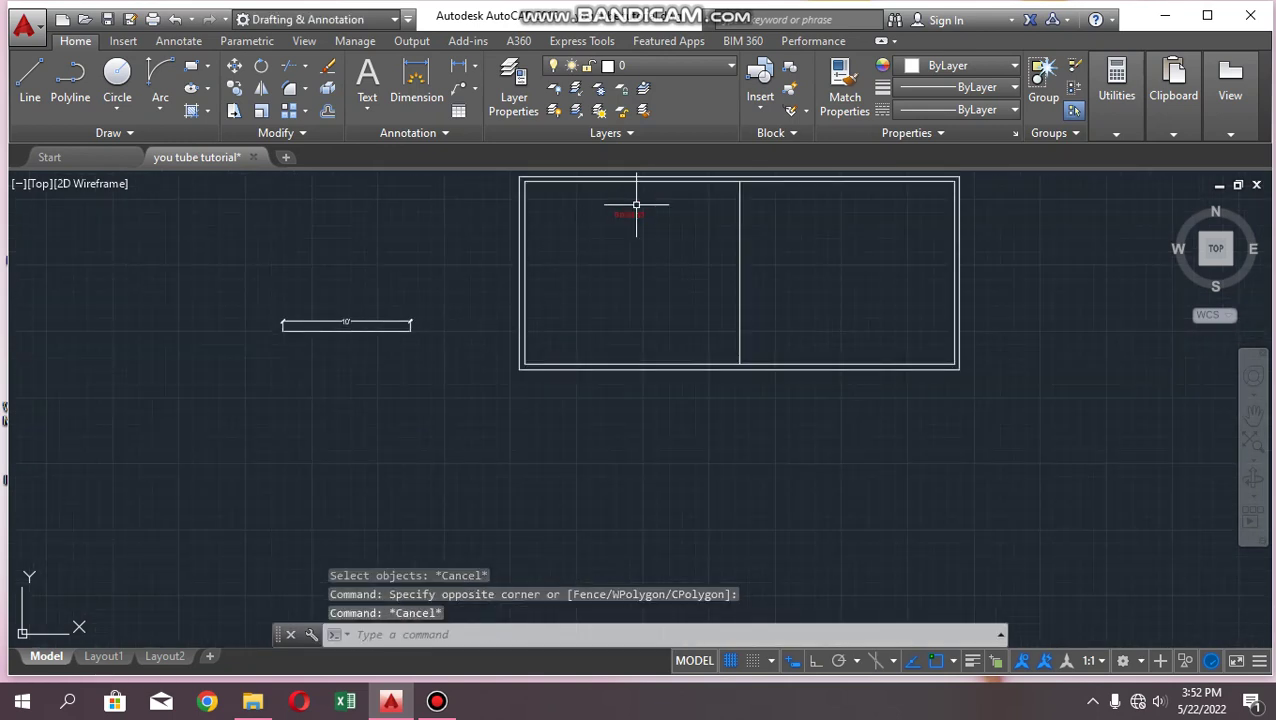
pyautogui.scroll(3, 636, 205)
pyautogui.click(689, 199)
pyautogui.click(419, 350)
pyautogui.press('Escape')
pyautogui.scroll(-3, 496, 346)
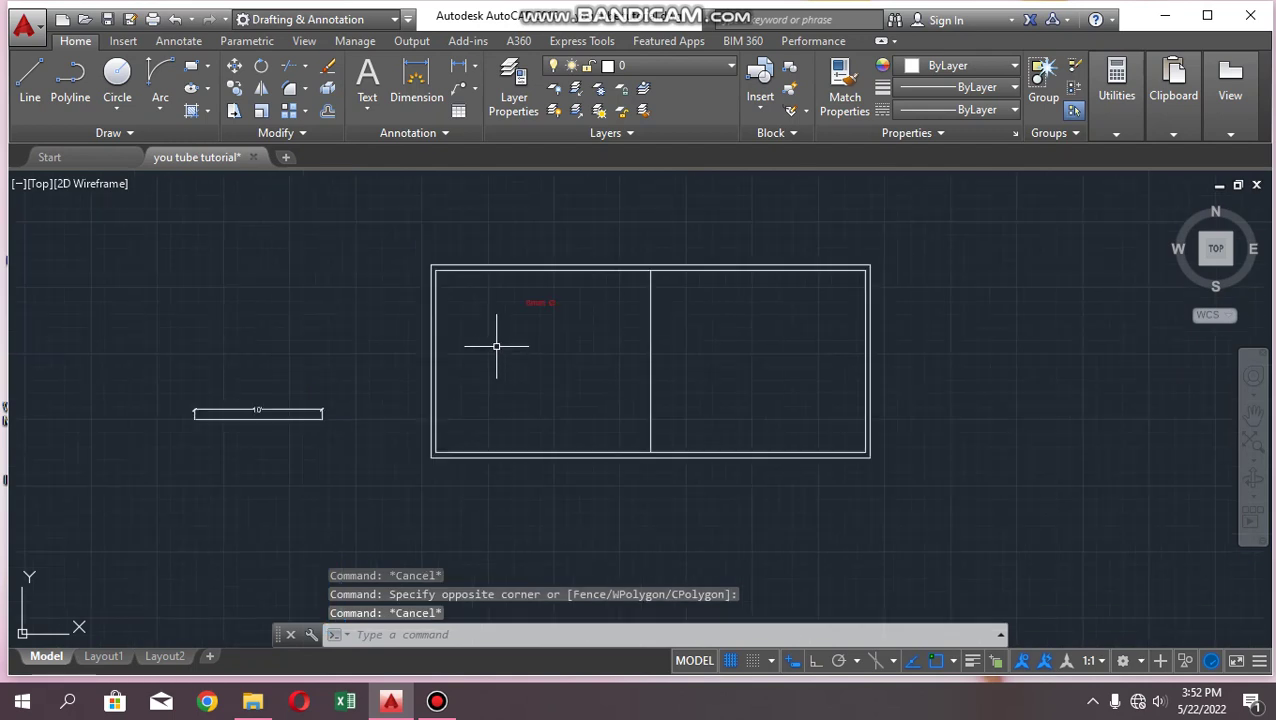
# Mirror the 6mm Ø text across the vertical partition between the two rooms, keeping the source object
pyautogui.scroll(2, 567, 307)
pyautogui.click(578, 290)
pyautogui.click(480, 300)
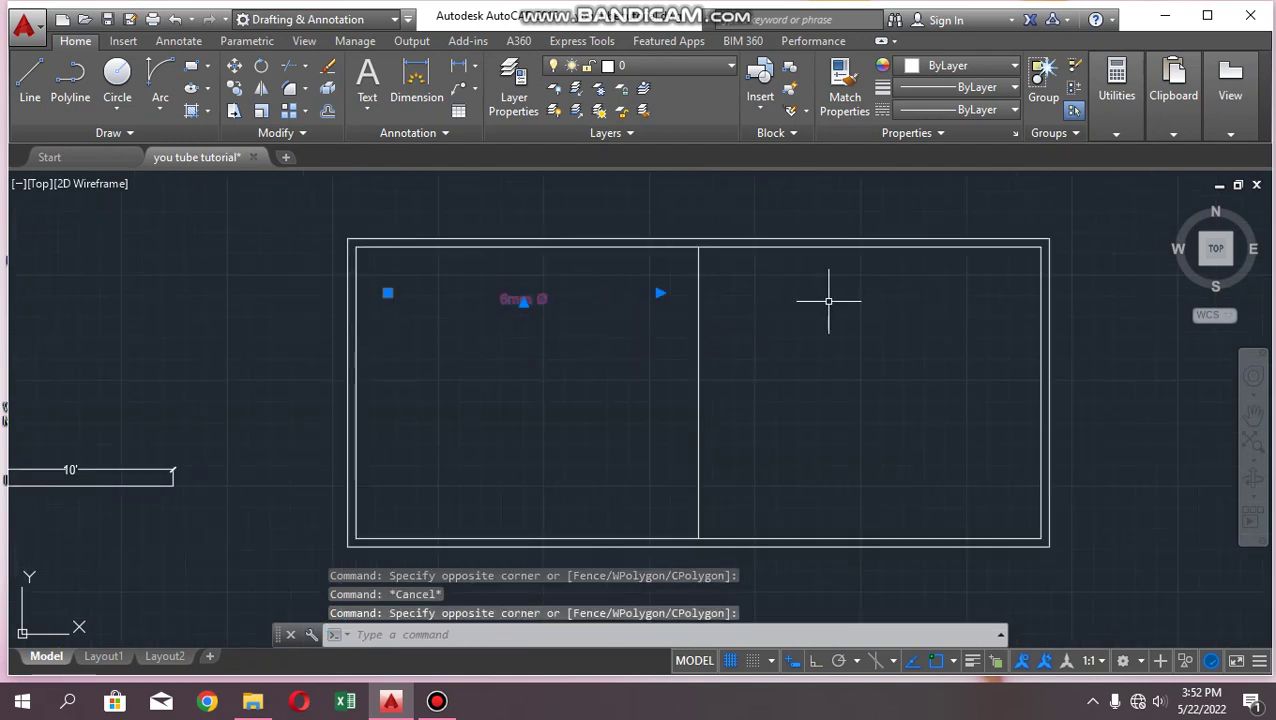
pyautogui.scroll(-1, 535, 318)
pyautogui.scroll(1, 560, 306)
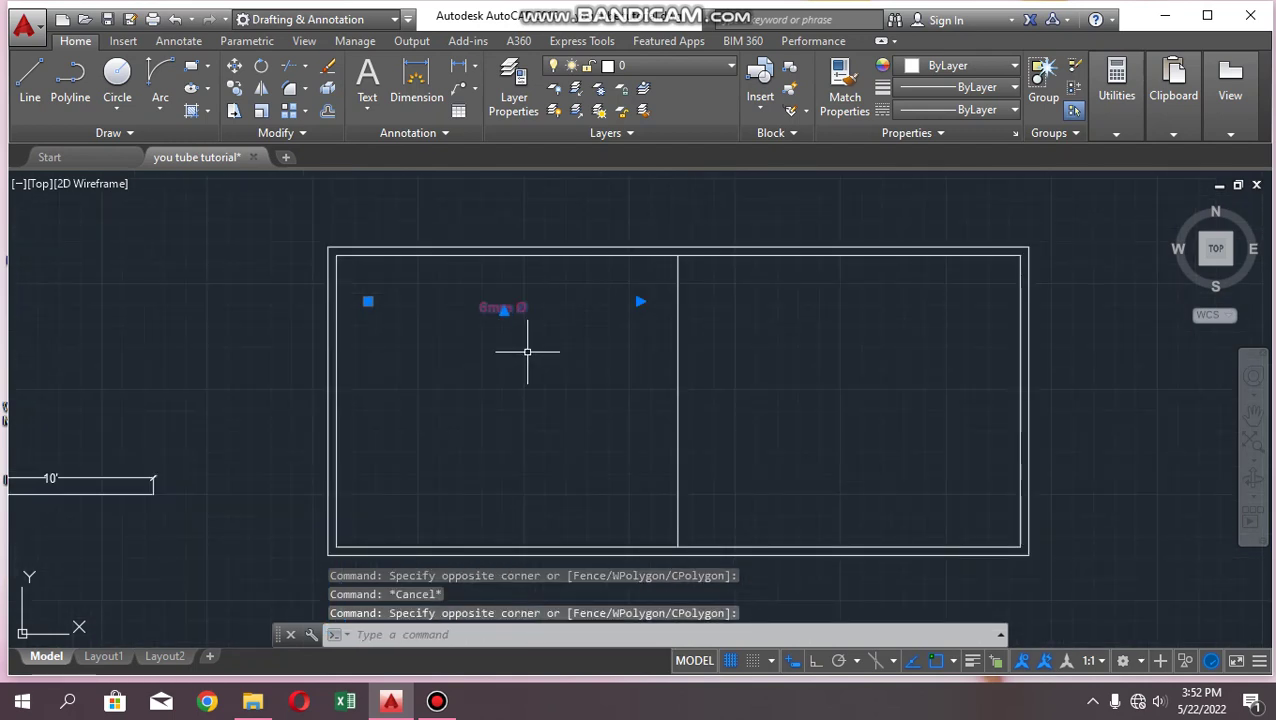
pyautogui.write('mi')
pyautogui.press('Return')
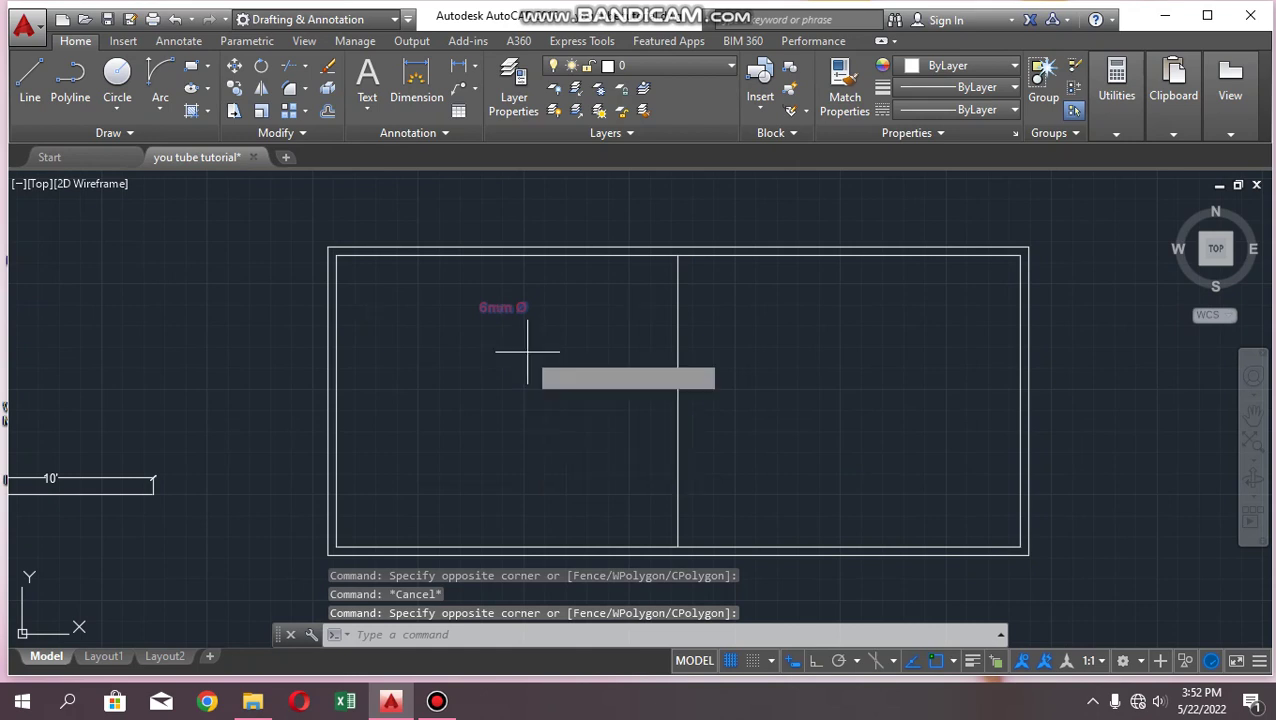
pyautogui.click(677, 548)
pyautogui.click(680, 558)
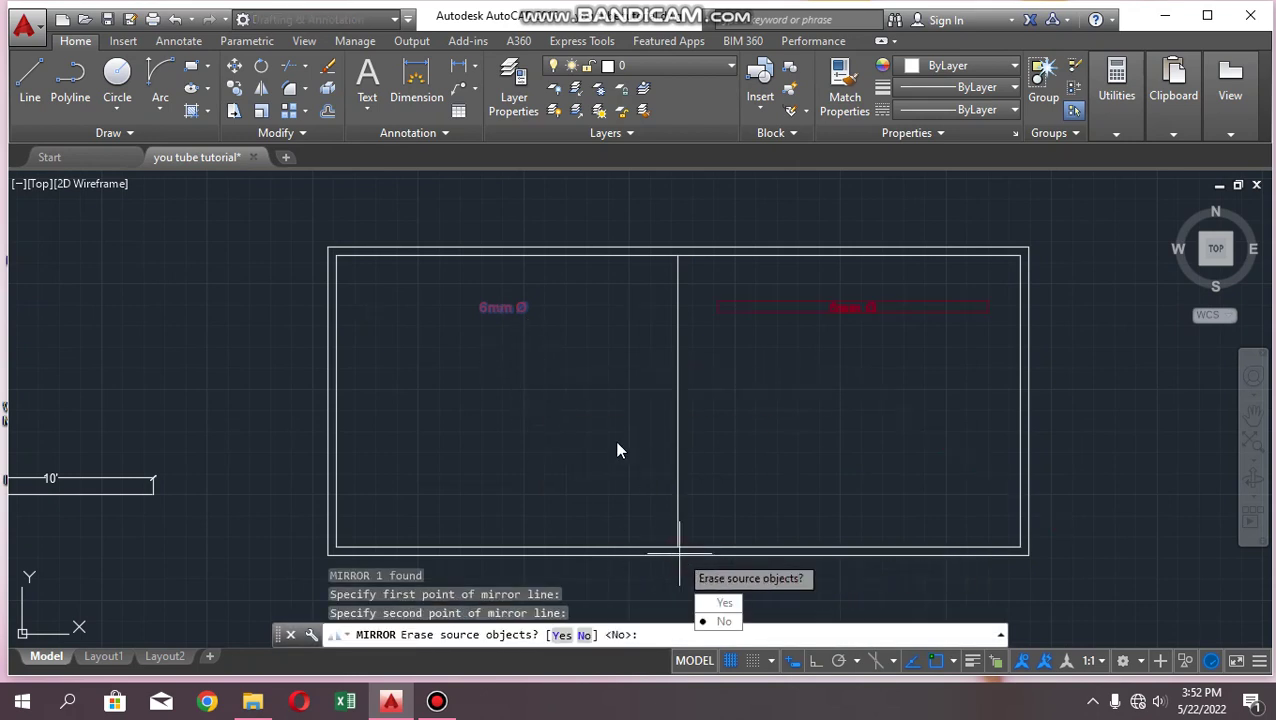
pyautogui.click(722, 621)
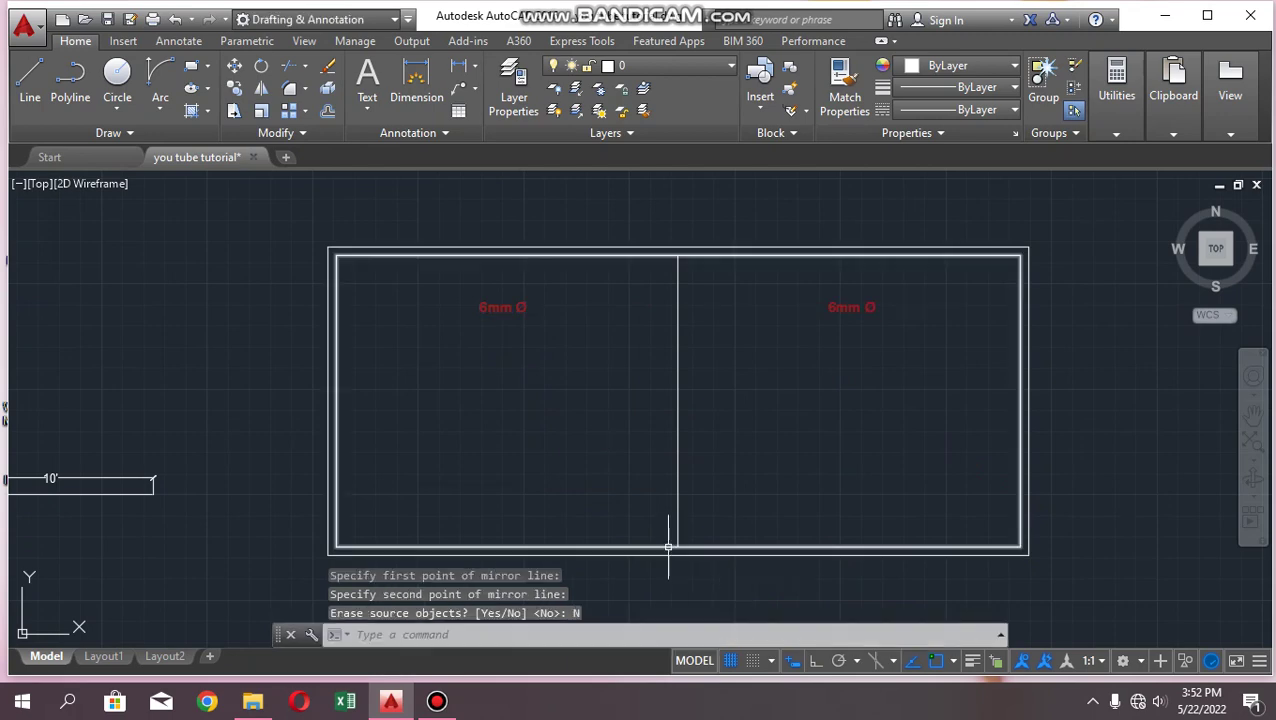
pyautogui.scroll(-4, 538, 356)
pyautogui.scroll(4, 600, 345)
pyautogui.scroll(2, 560, 330)
pyautogui.scroll(-4, 336, 327)
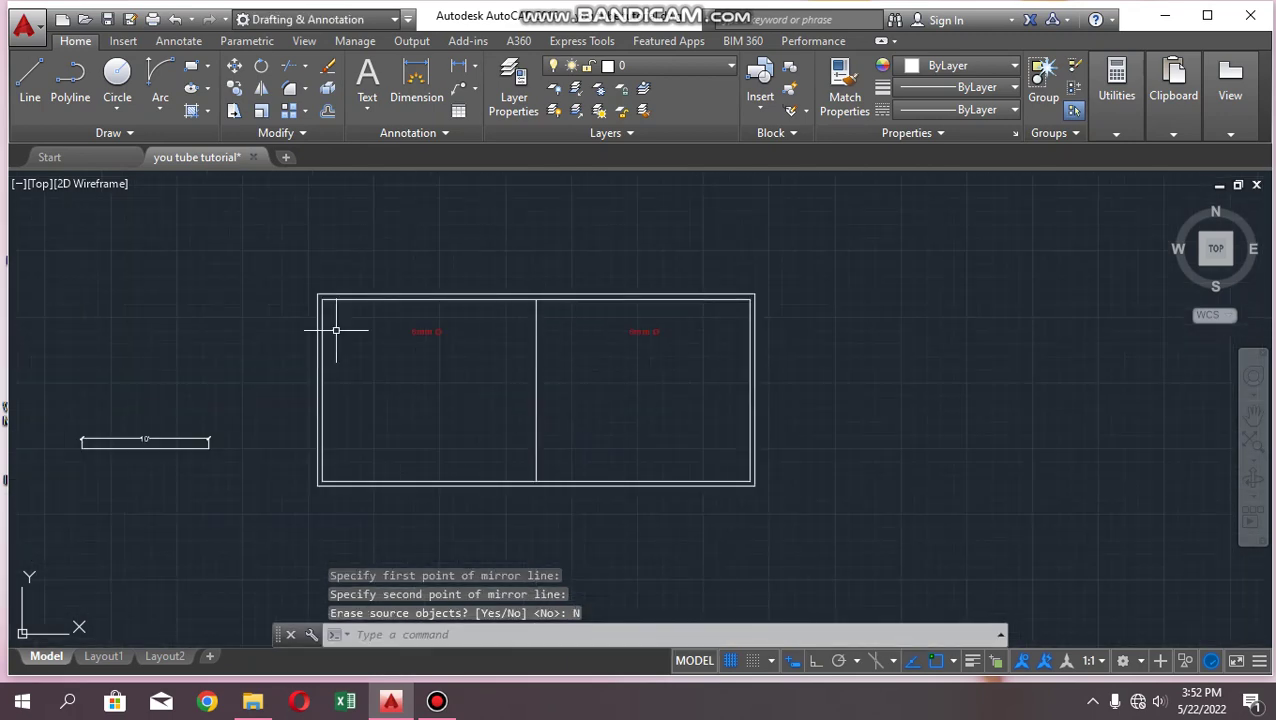
pyautogui.scroll(4, 447, 327)
pyautogui.scroll(-2, 472, 280)
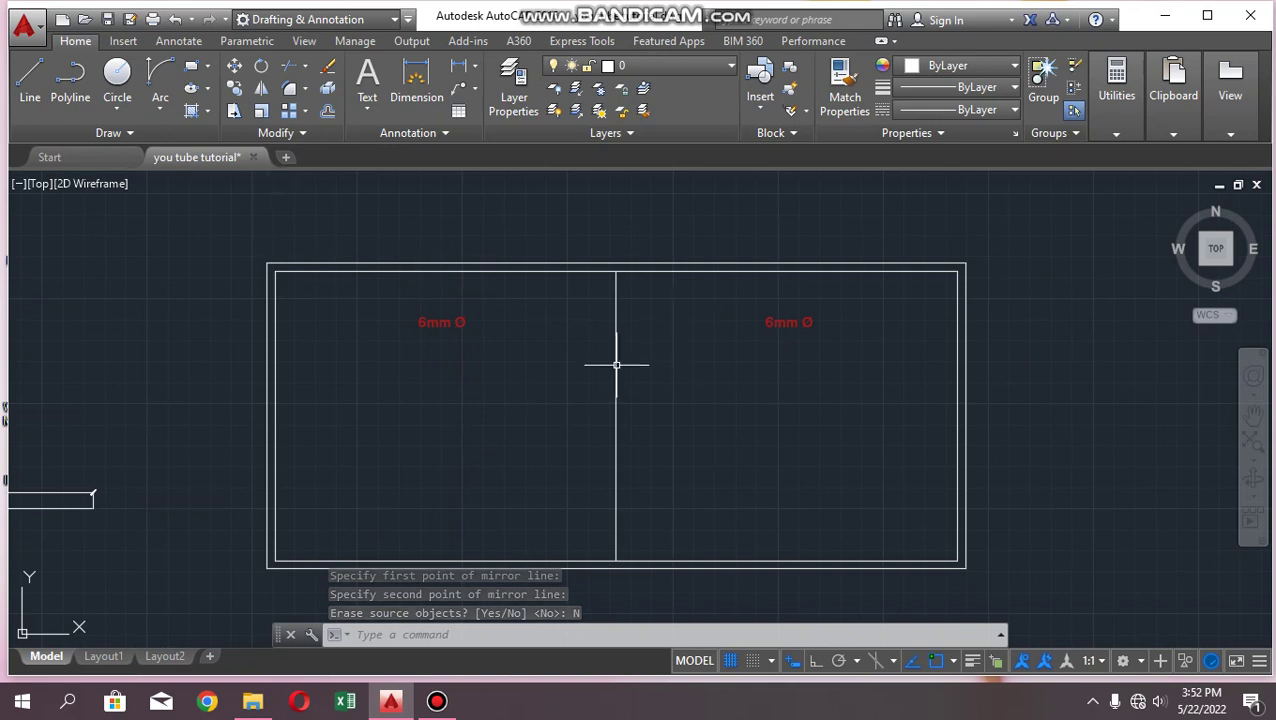
pyautogui.scroll(2, 440, 320)
pyautogui.scroll(-4, 313, 273)
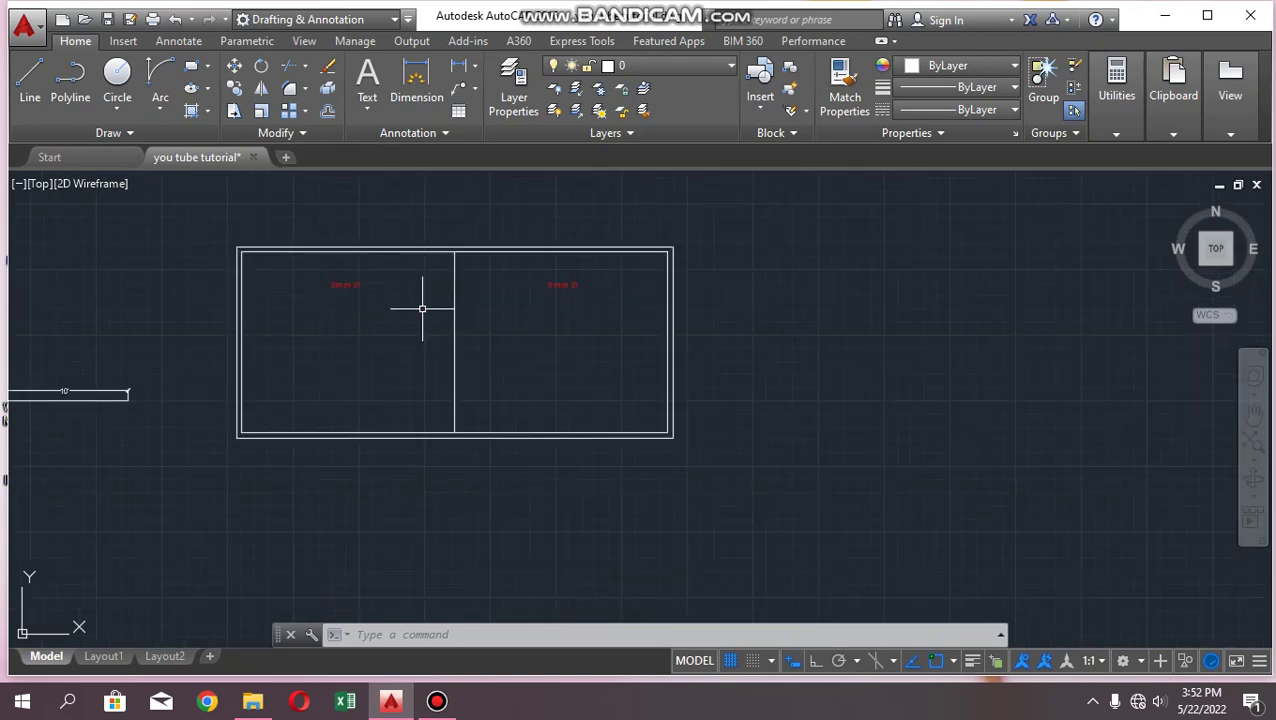
pyautogui.scroll(-2, 558, 391)
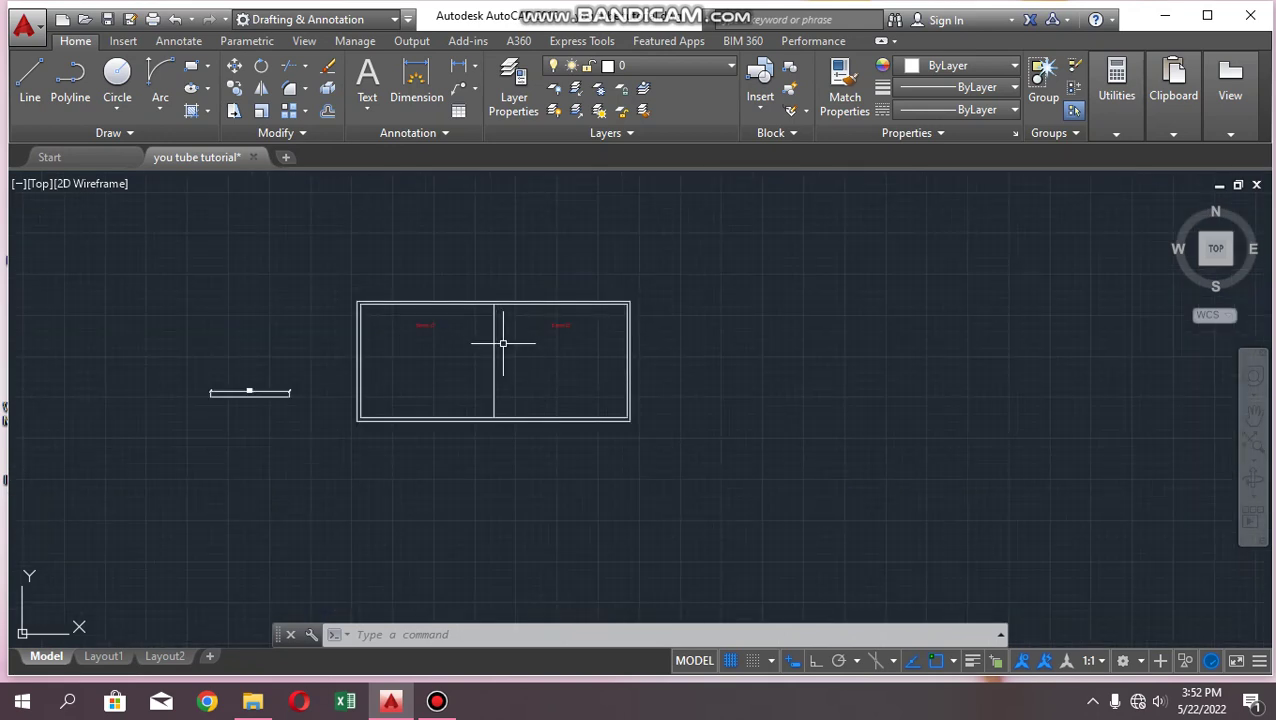
pyautogui.scroll(-3, 503, 343)
pyautogui.scroll(-1, 501, 273)
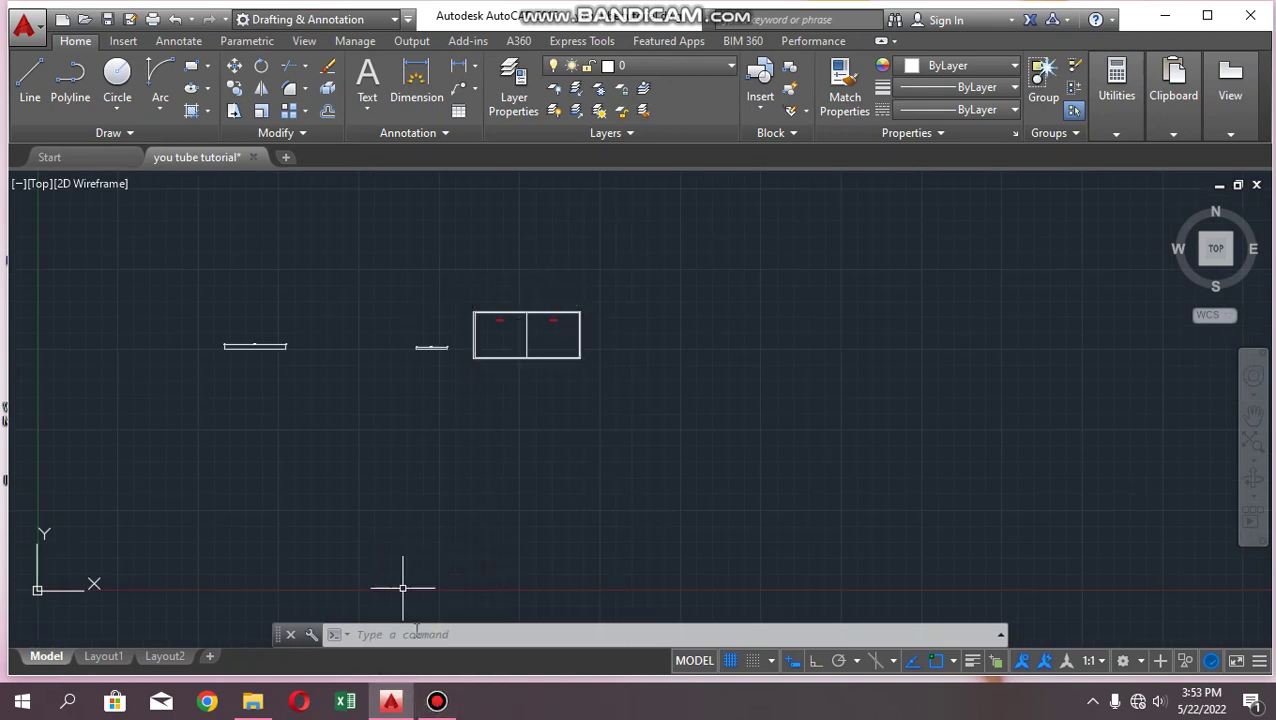
pyautogui.click(436, 701)
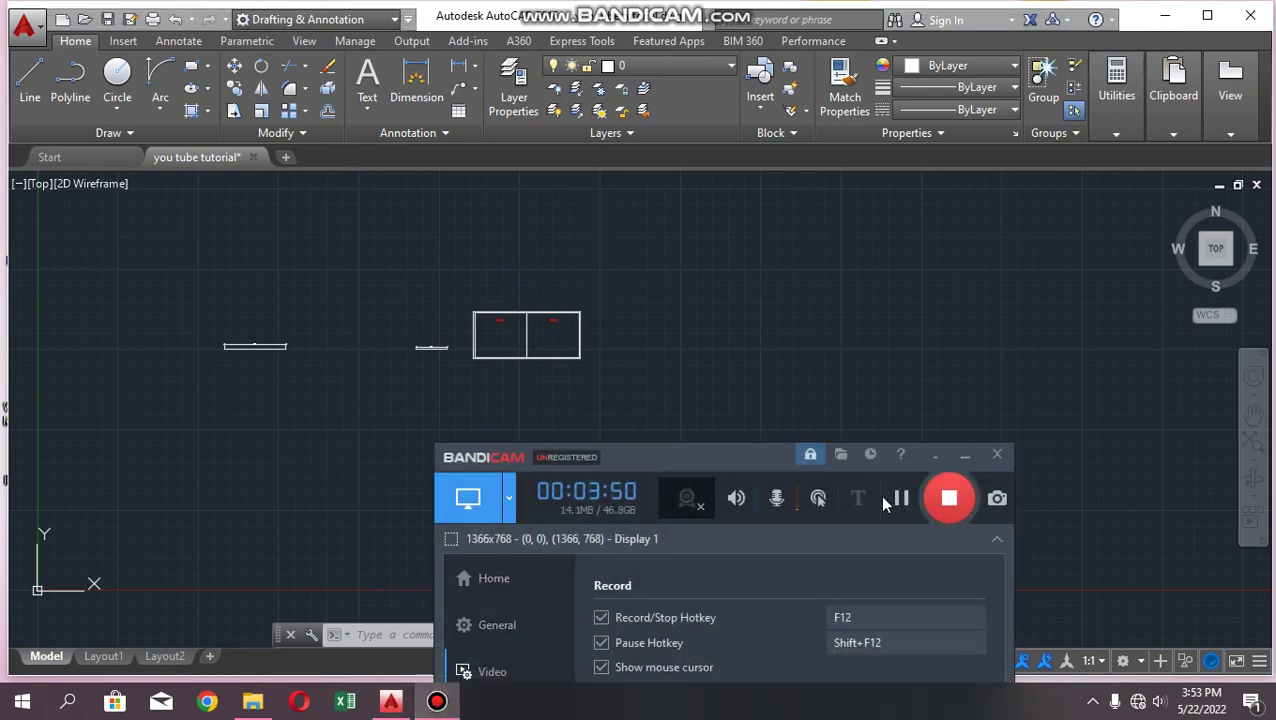
pyautogui.click(955, 460)
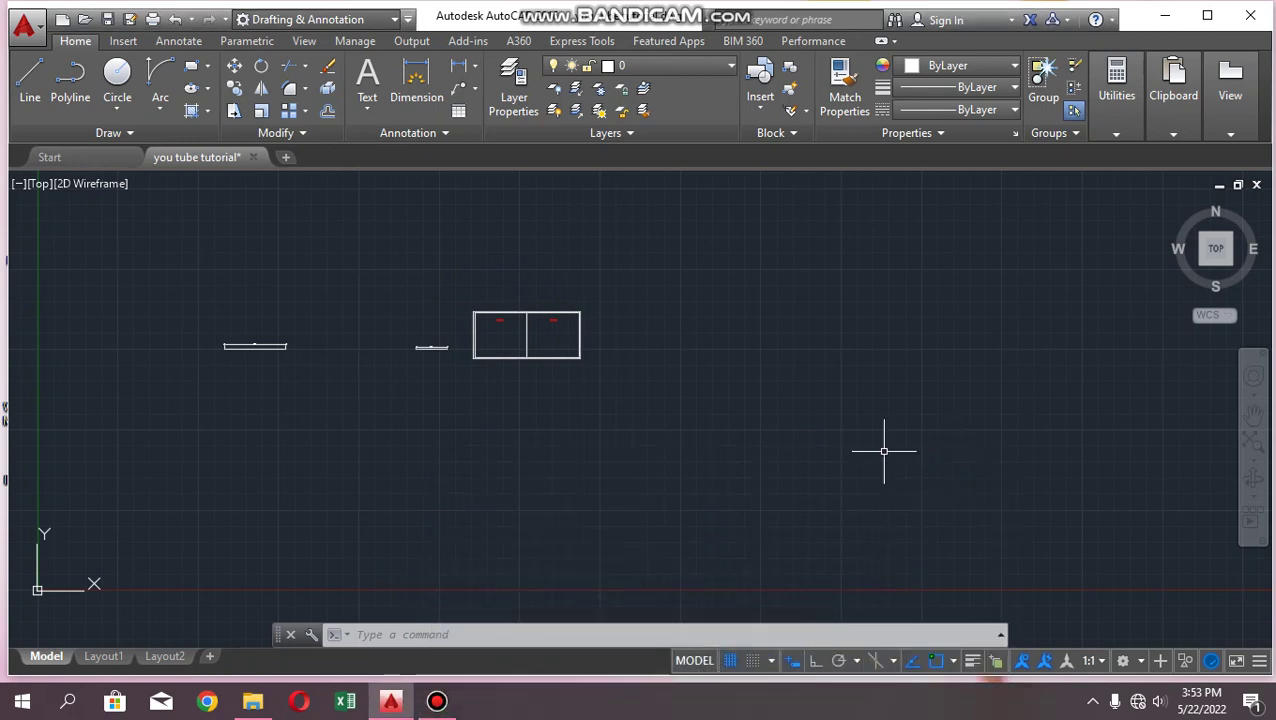
pyautogui.click(441, 700)
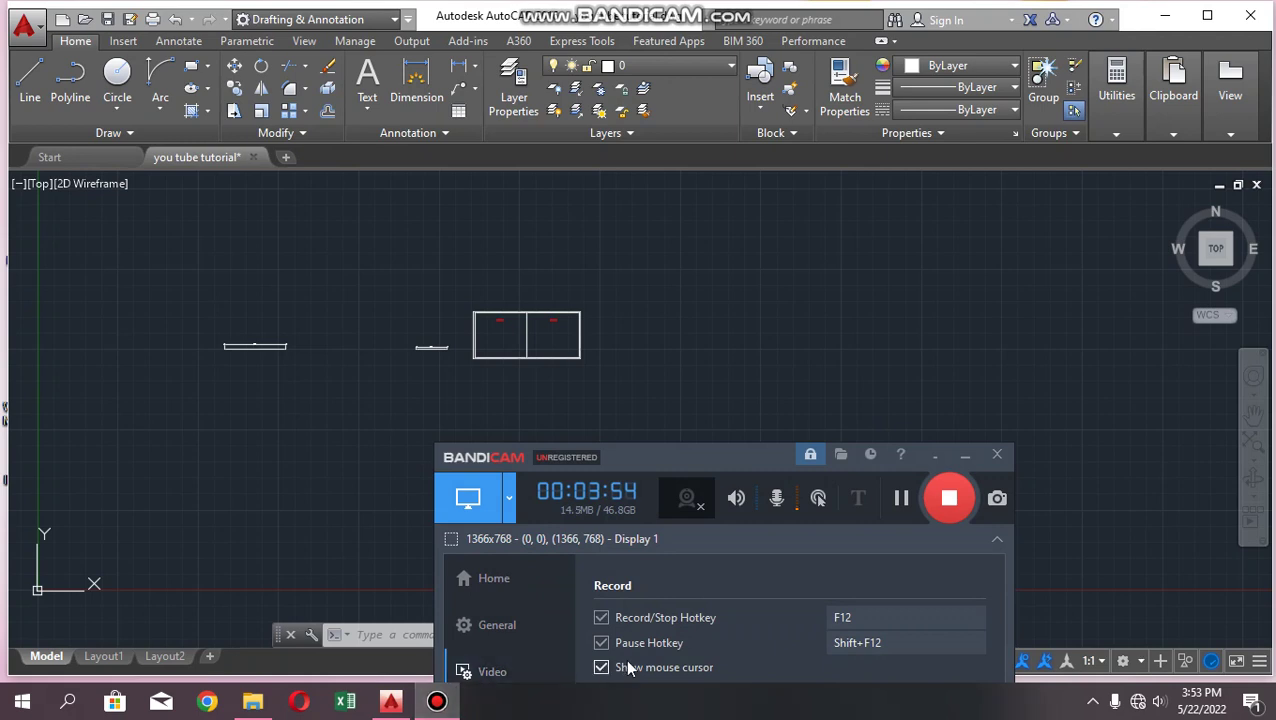
pyautogui.click(965, 456)
pyautogui.scroll(2, 648, 322)
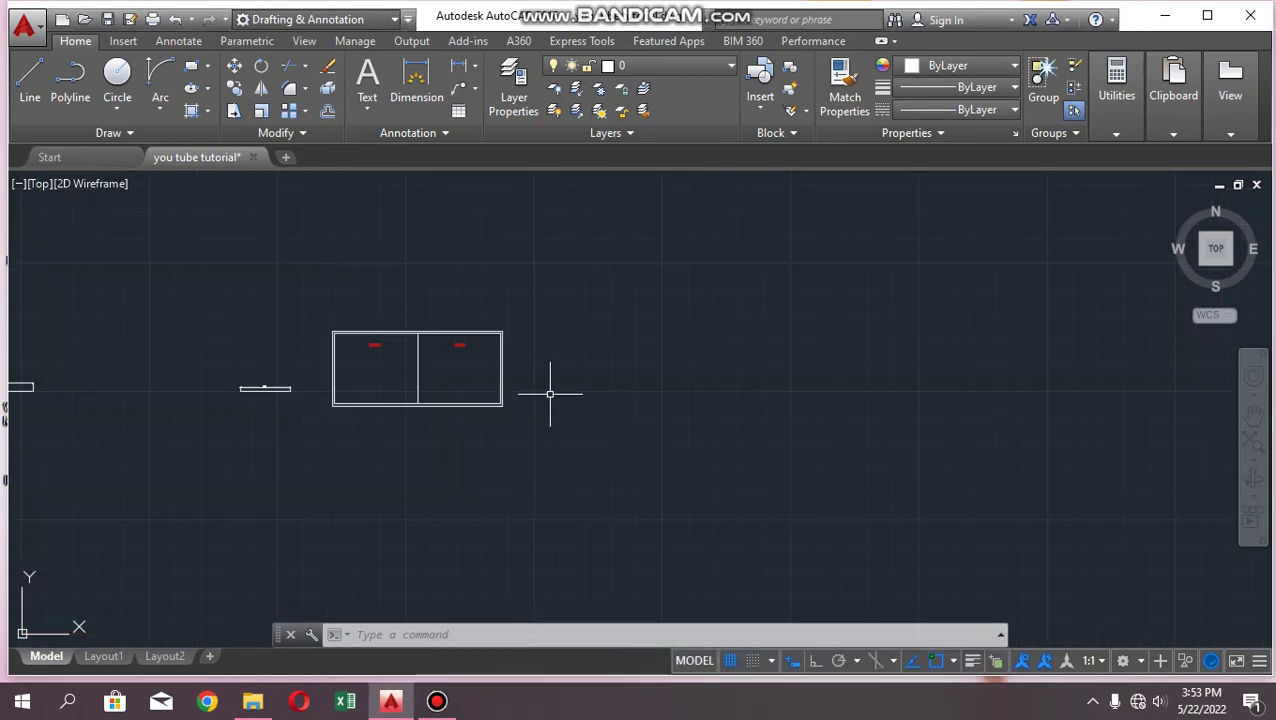
pyautogui.scroll(4, 372, 362)
pyautogui.scroll(-2, 640, 305)
pyautogui.click(815, 205)
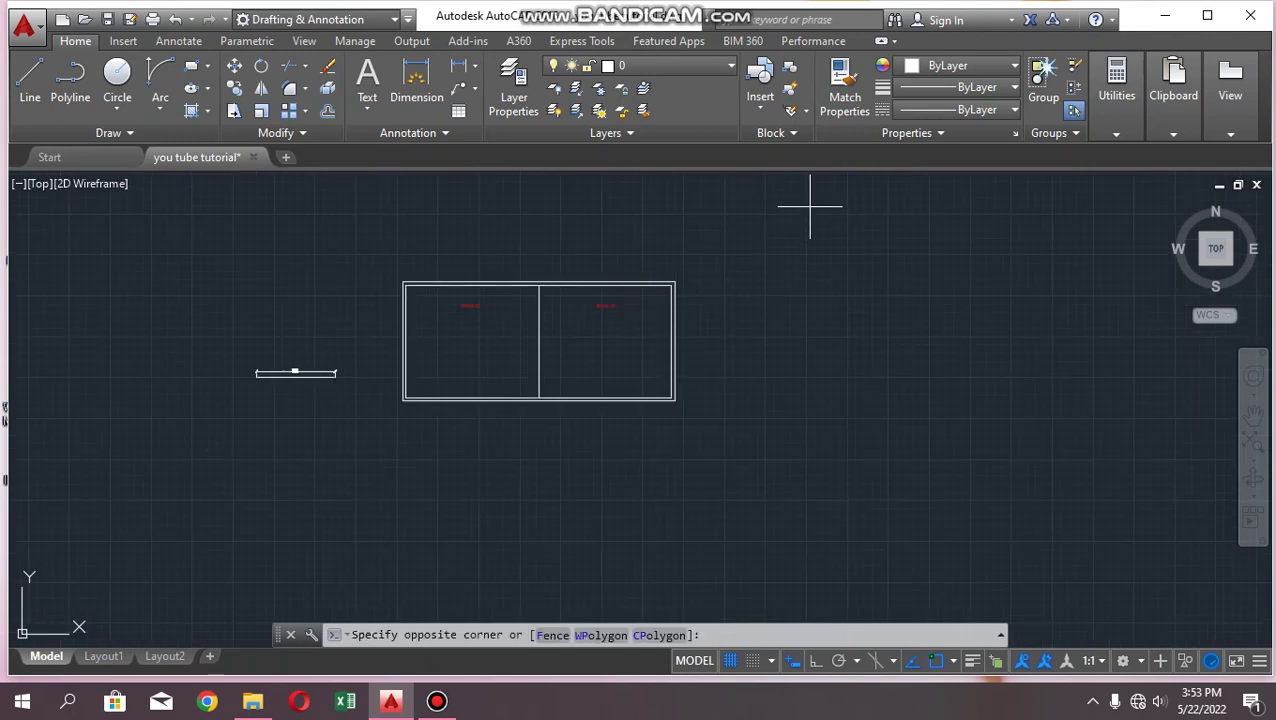
# Rotate the whole two-room plan with its labels by 180° about the upper-right outer corner, with Ortho on
pyautogui.click(345, 466)
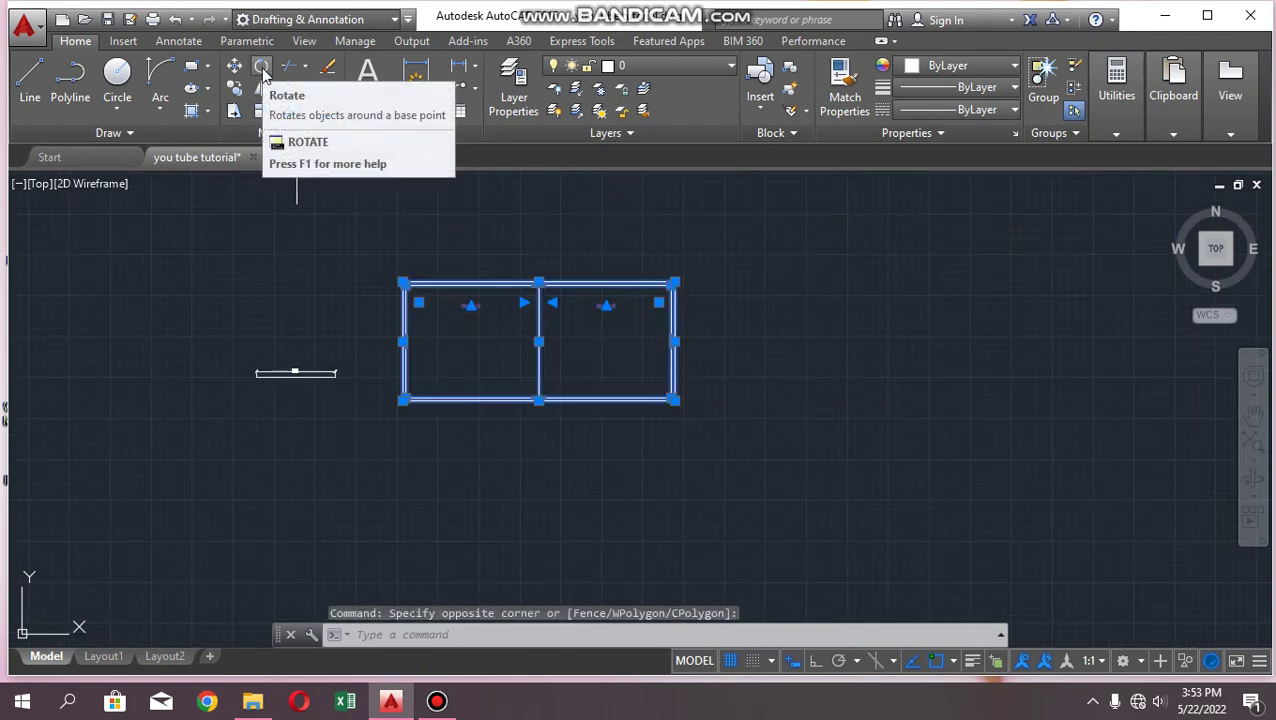
pyautogui.write('RO')
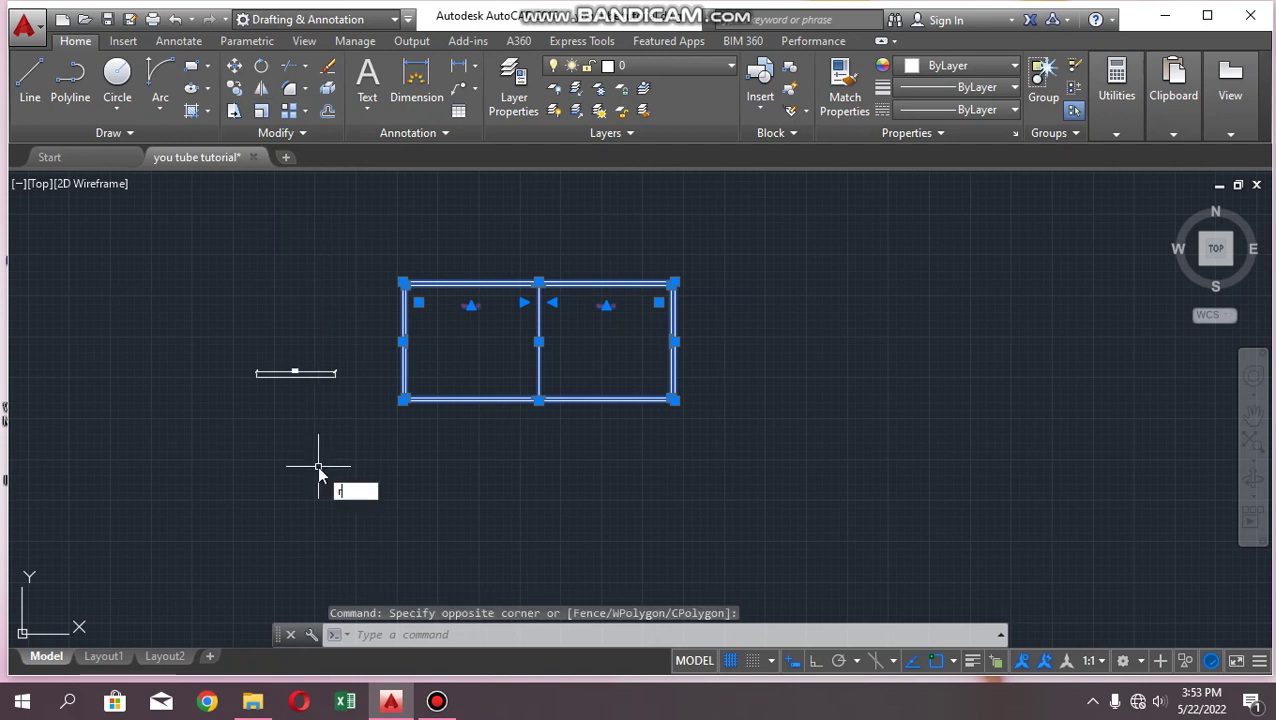
pyautogui.press('Return')
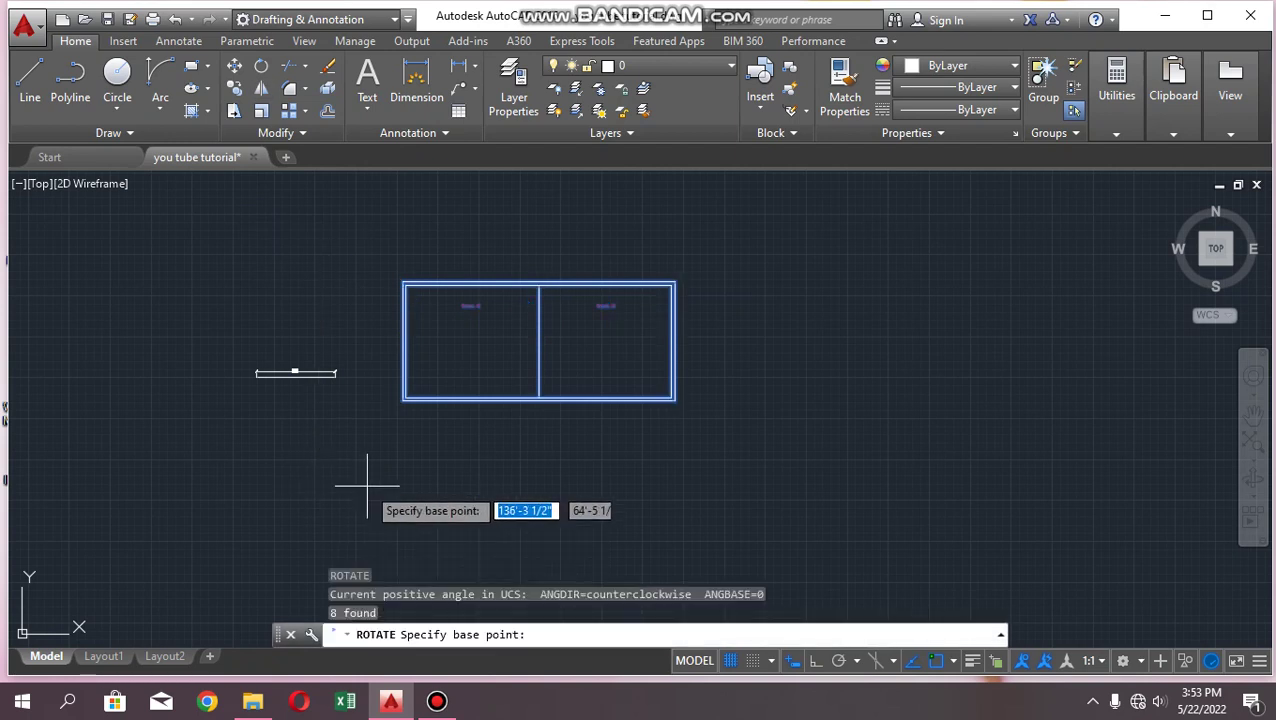
pyautogui.click(675, 283)
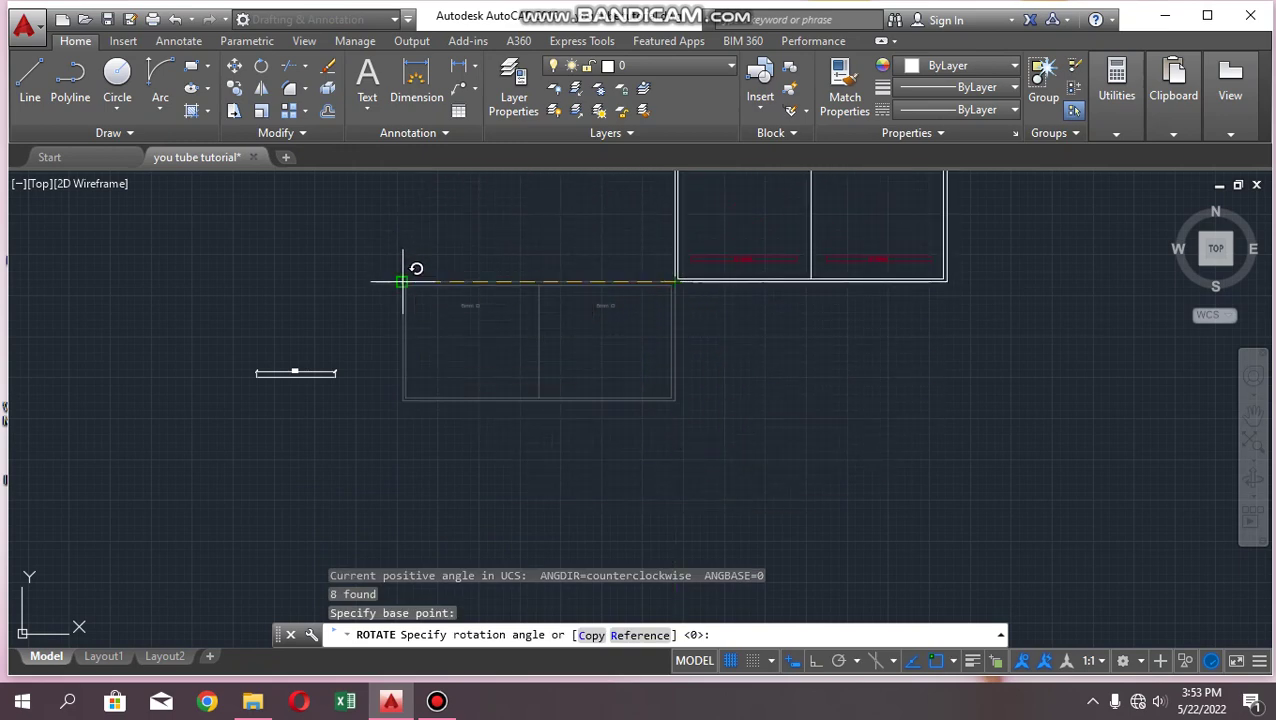
pyautogui.click(817, 661)
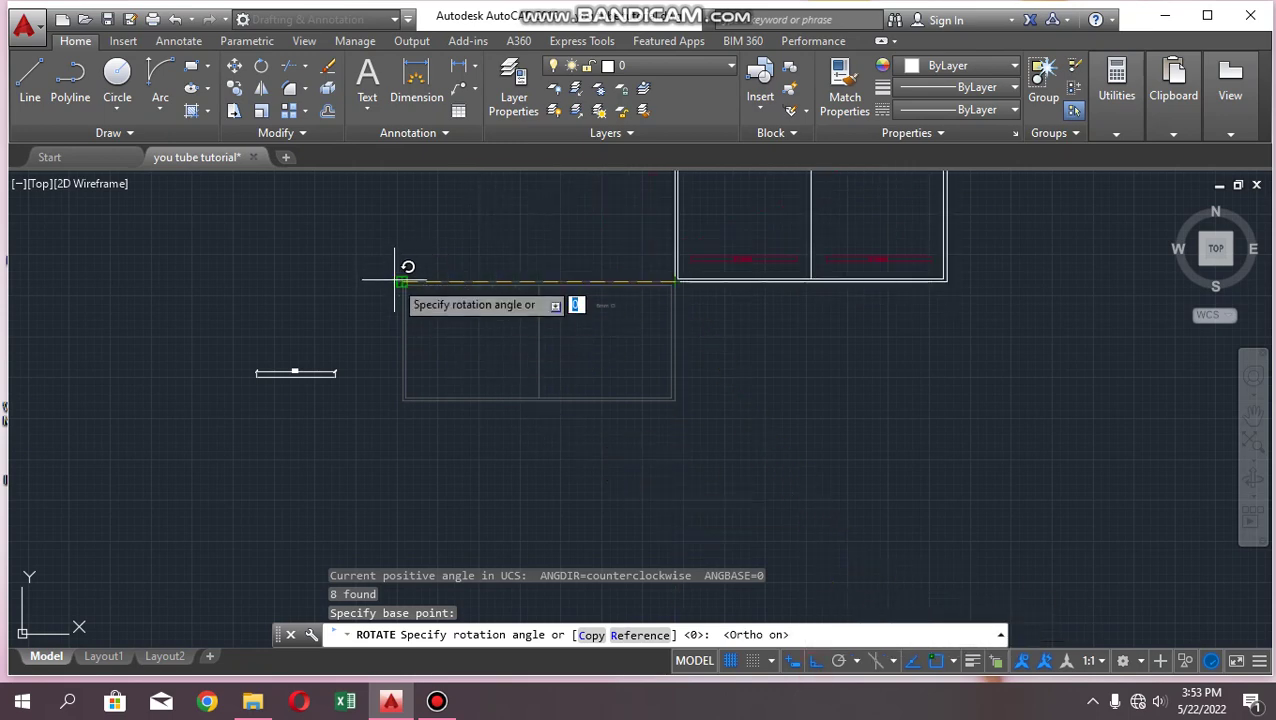
pyautogui.scroll(-5, 416, 374)
pyautogui.scroll(5, 357, 350)
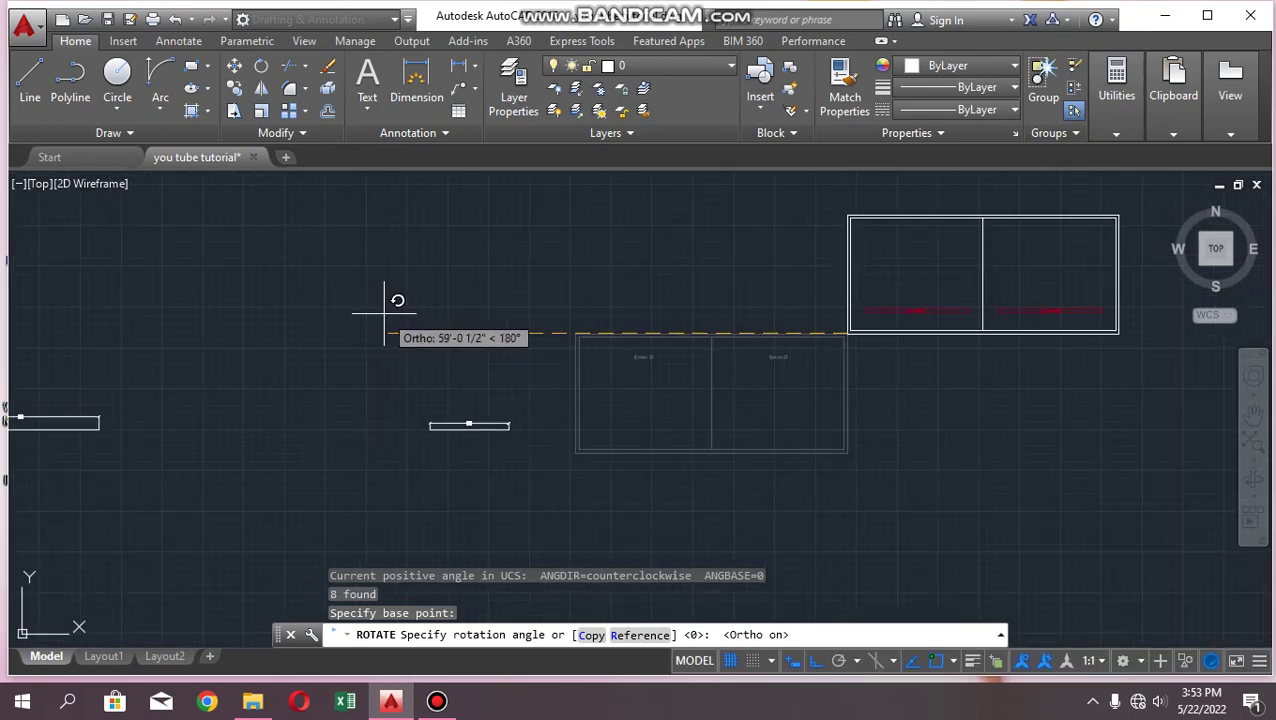
pyautogui.click(393, 322)
pyautogui.scroll(-3, 394, 330)
pyautogui.scroll(6, 883, 278)
pyautogui.scroll(-3, 525, 370)
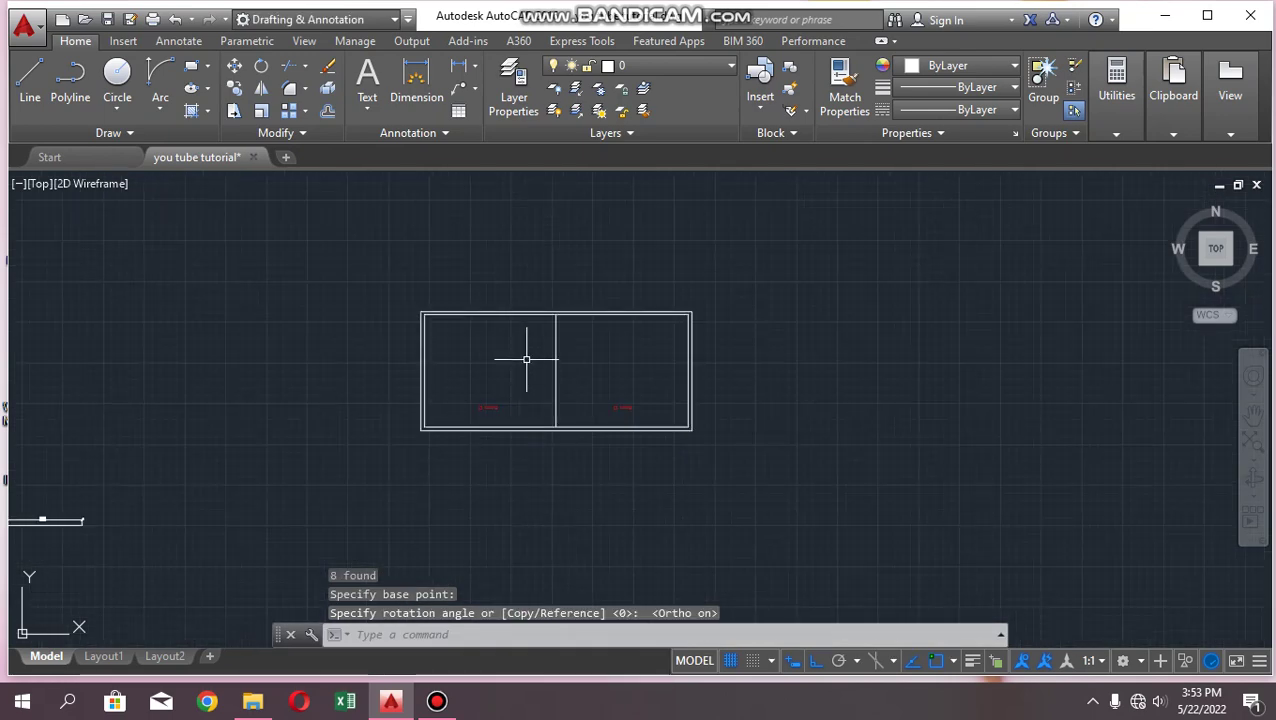
# Change the colour of the partition line between the two rooms to yellow 248,215,49 and deselect it
pyautogui.scroll(-2, 564, 328)
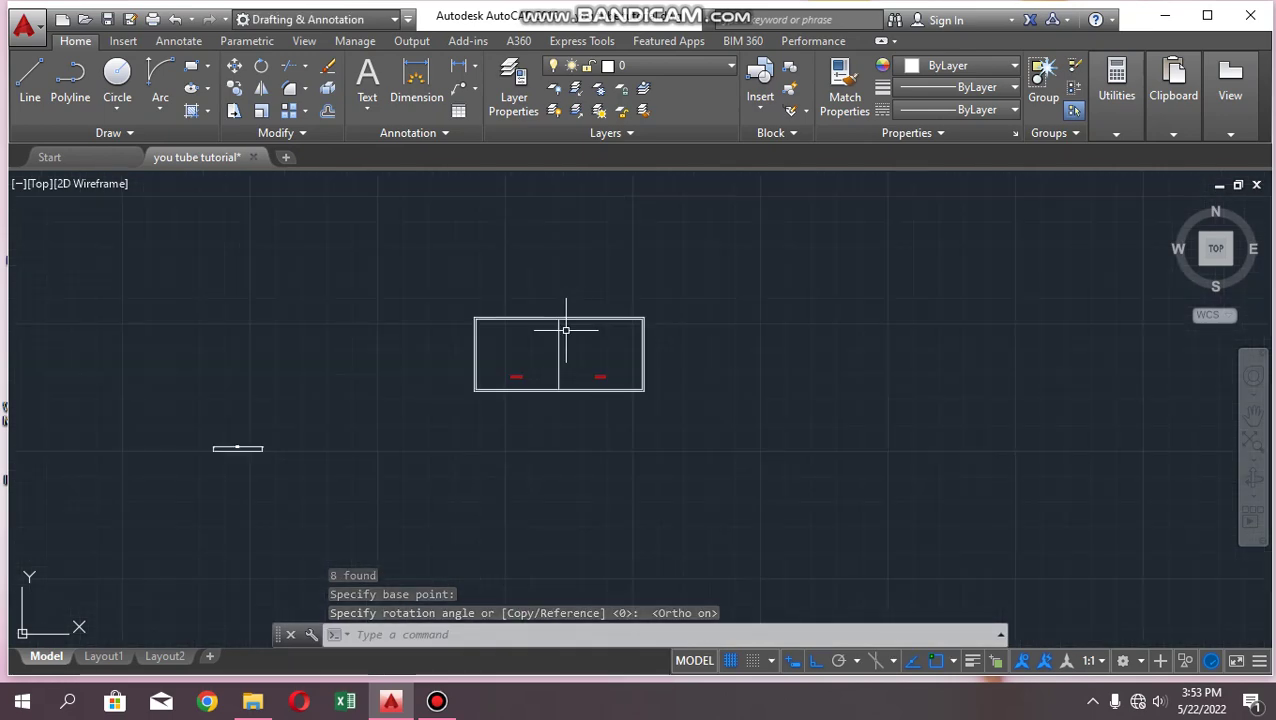
pyautogui.scroll(2, 504, 339)
pyautogui.scroll(6, 740, 308)
pyautogui.scroll(-4, 662, 352)
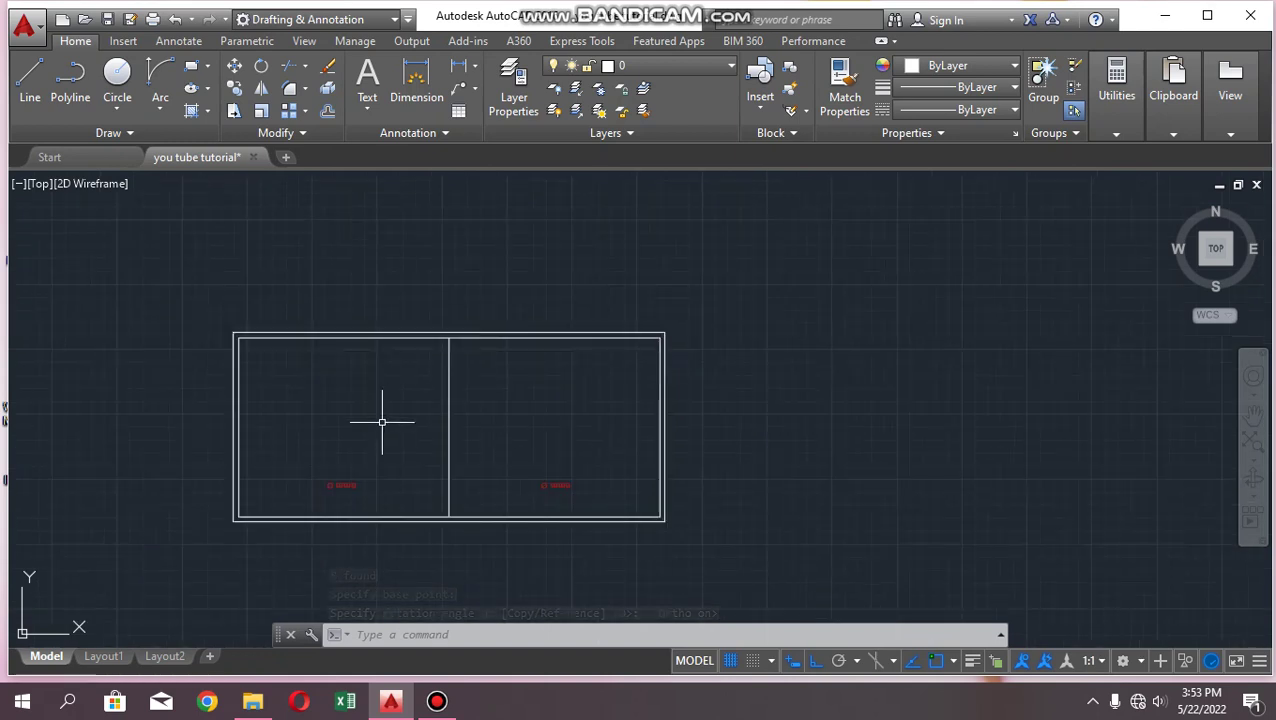
pyautogui.scroll(4, 393, 416)
pyautogui.moveTo(631, 377); pyautogui.dragTo(329, 478)
pyautogui.scroll(-4, 406, 367)
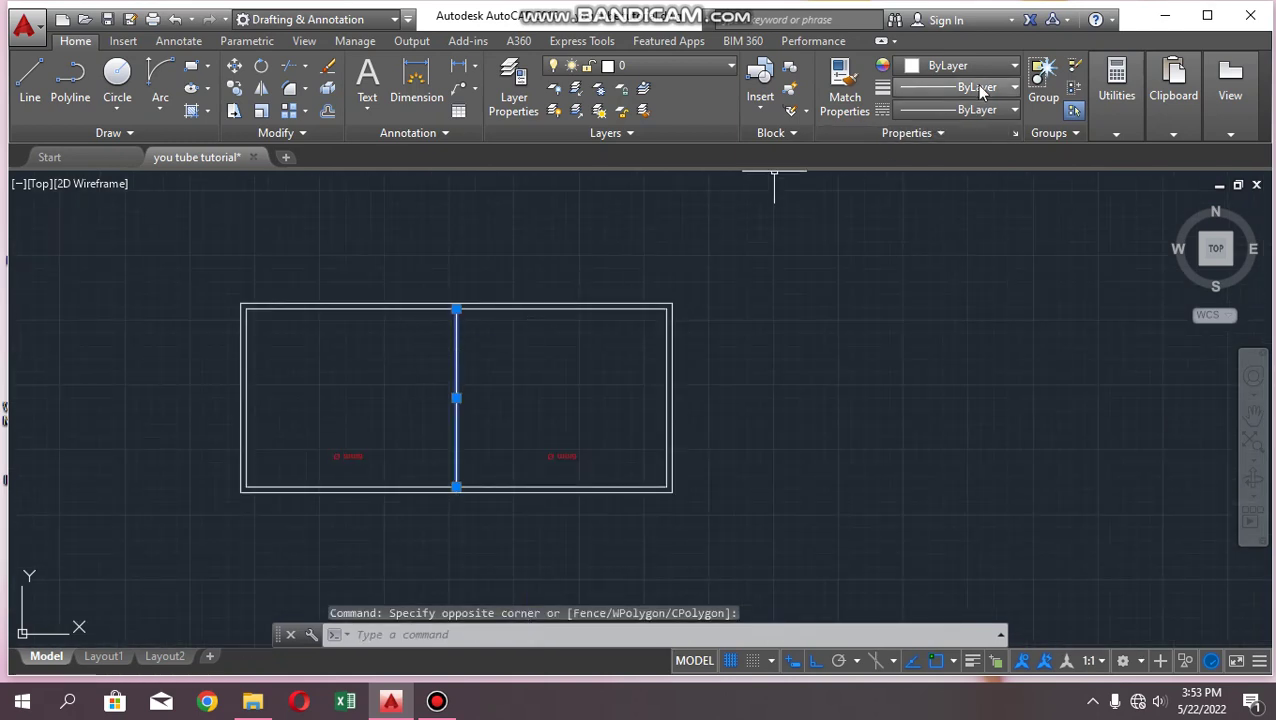
pyautogui.click(955, 66)
pyautogui.click(926, 141)
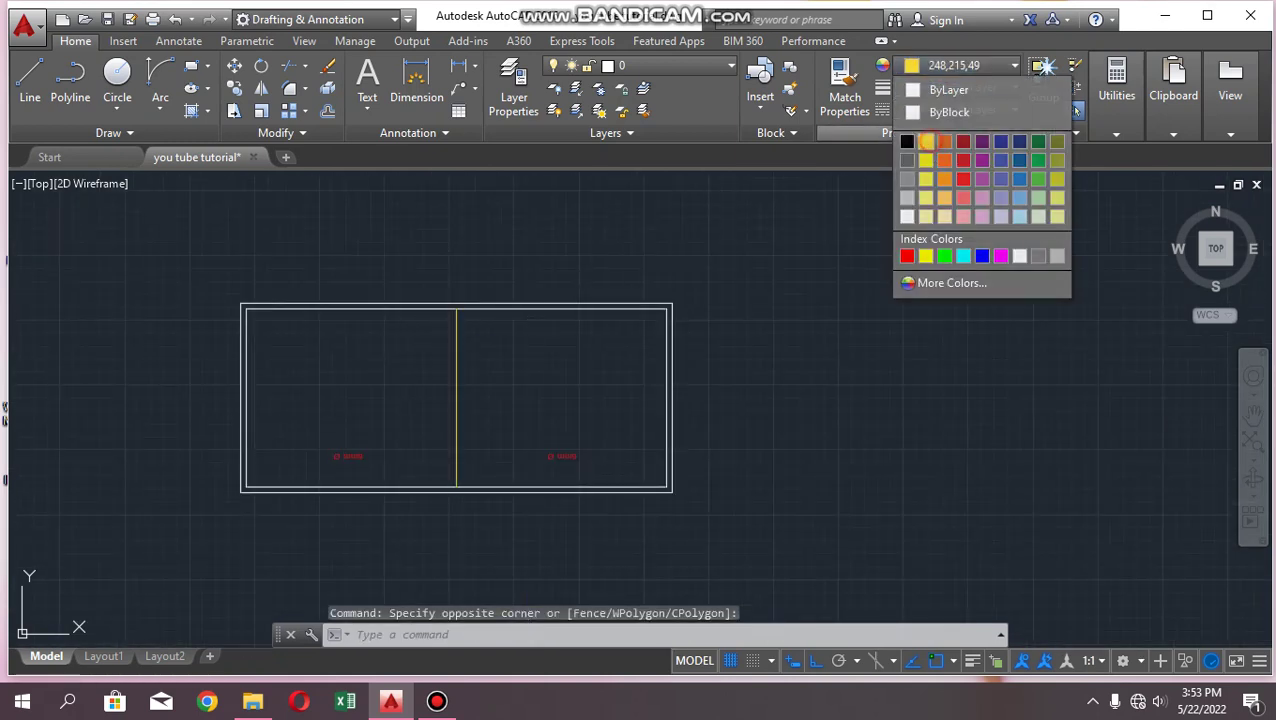
pyautogui.scroll(3, 425, 333)
pyautogui.scroll(2, 612, 276)
pyautogui.press('Escape')
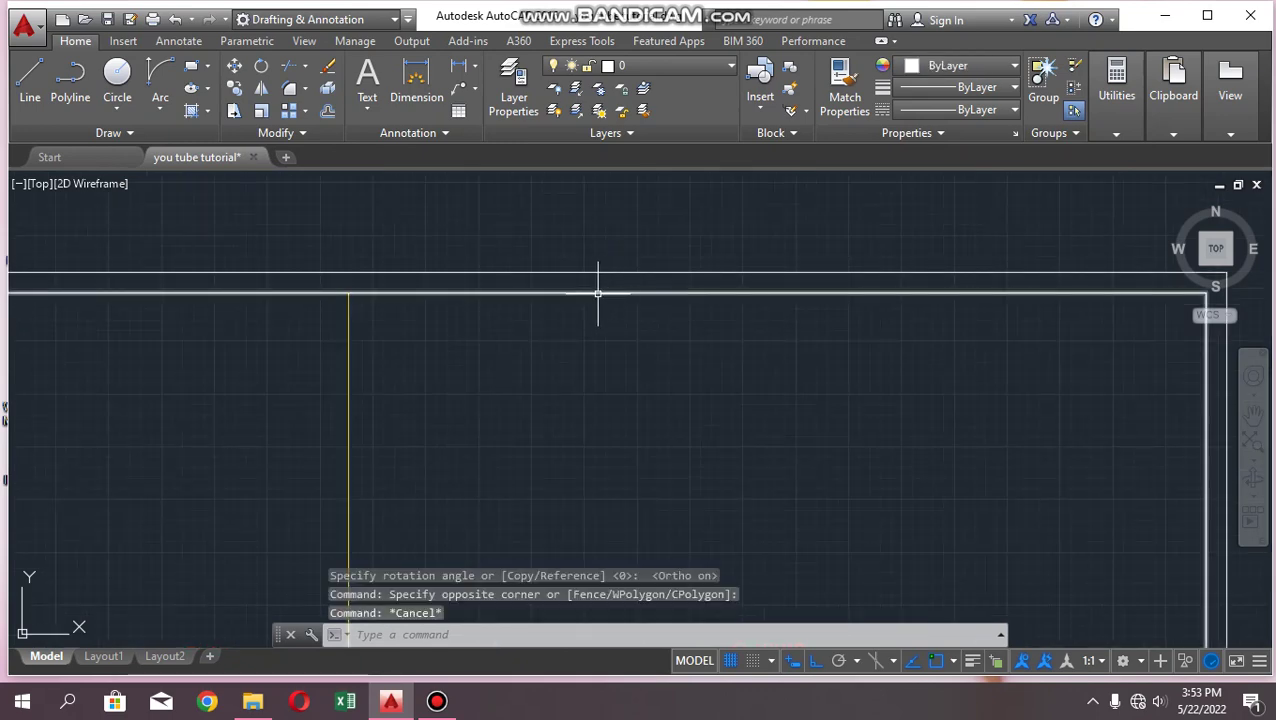
# Match the properties of the yellow partition line onto the inner wall rectangle and end the command
pyautogui.scroll(-4, 596, 294)
pyautogui.scroll(2, 541, 342)
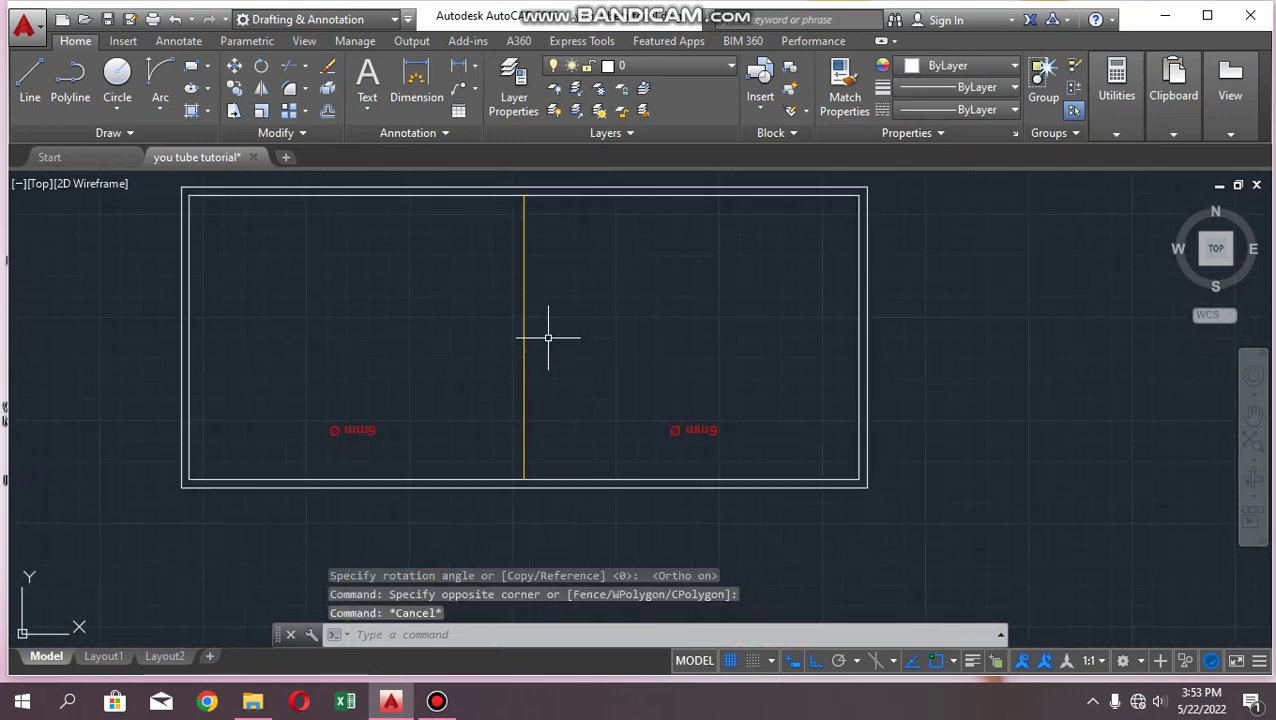
pyautogui.write('ma')
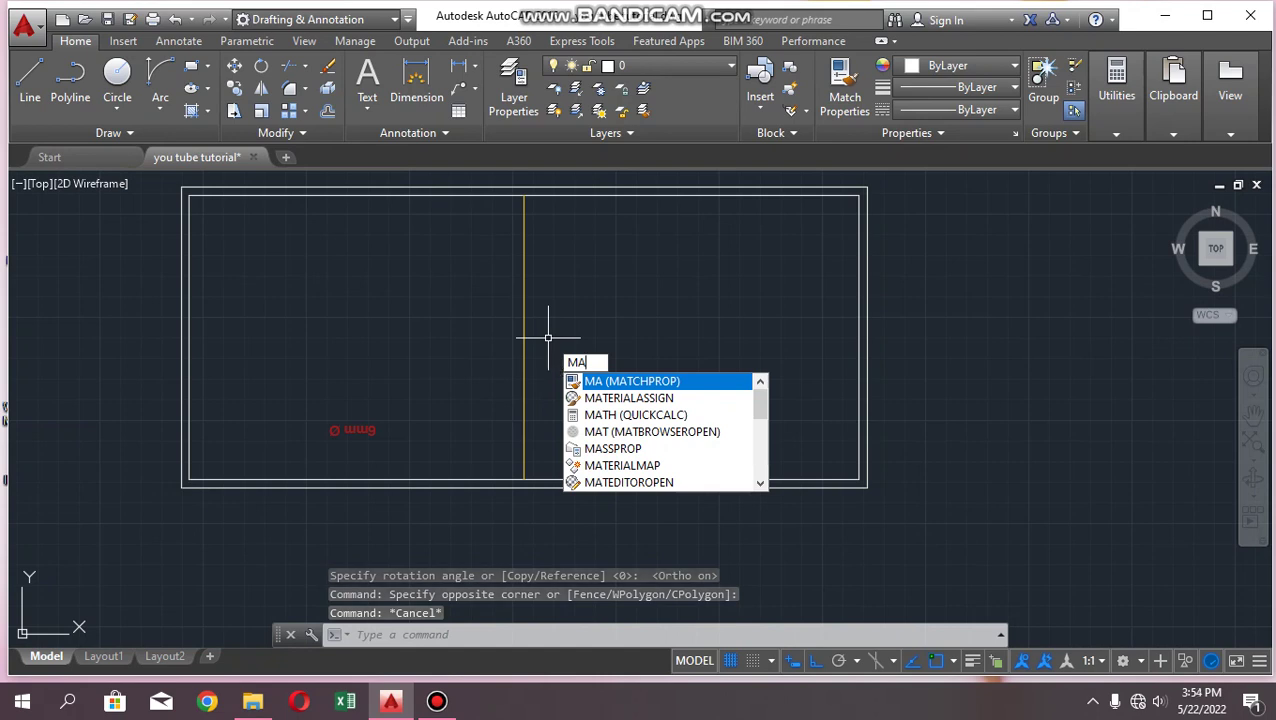
pyautogui.press('Return')
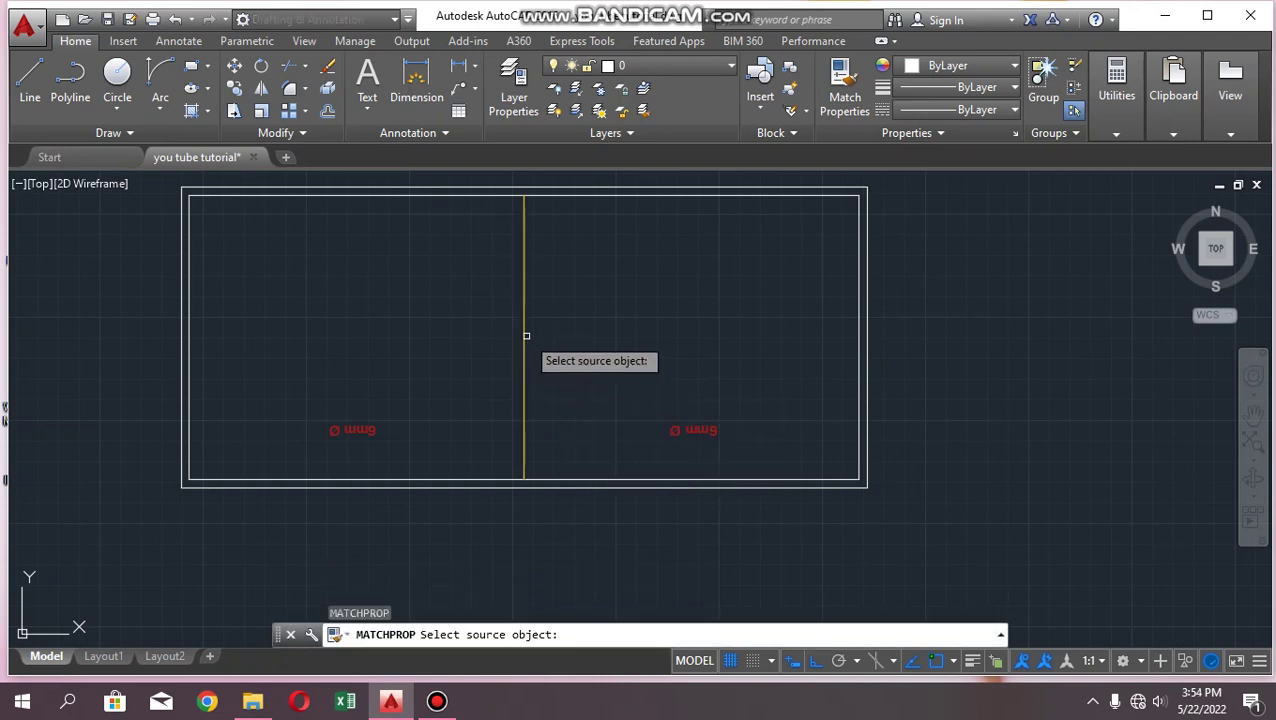
pyautogui.click(526, 336)
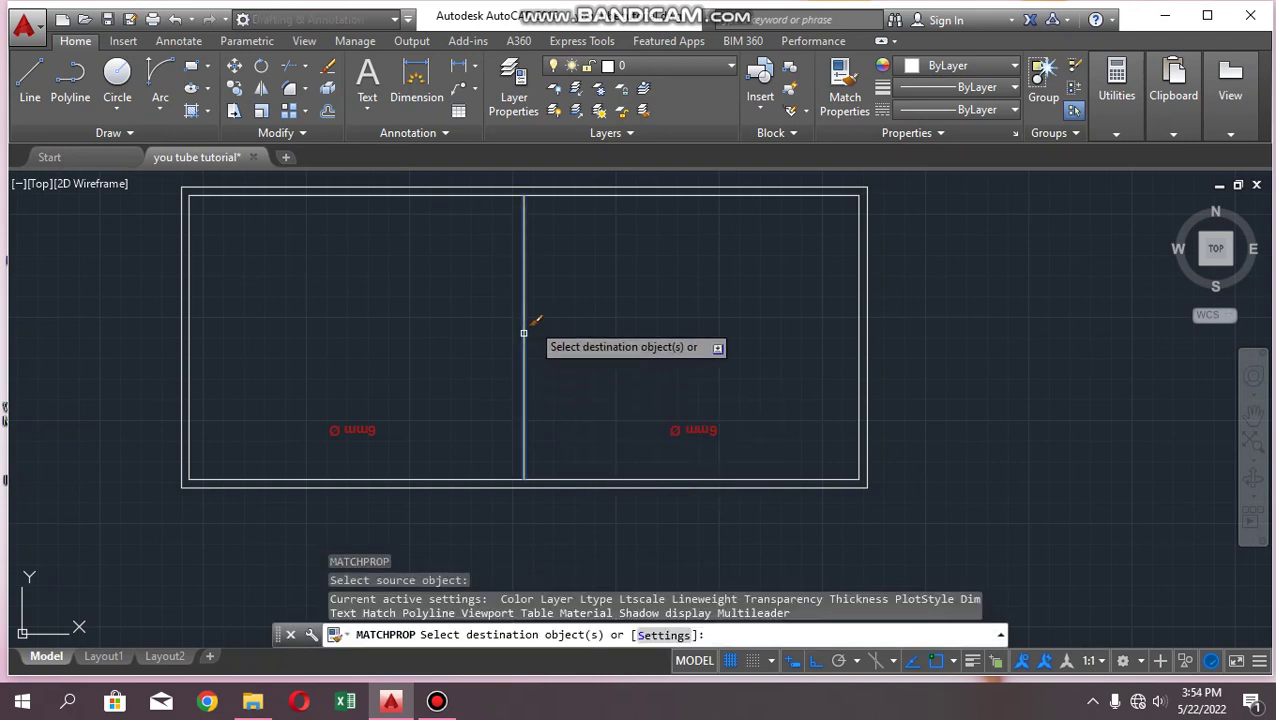
pyautogui.click(594, 193)
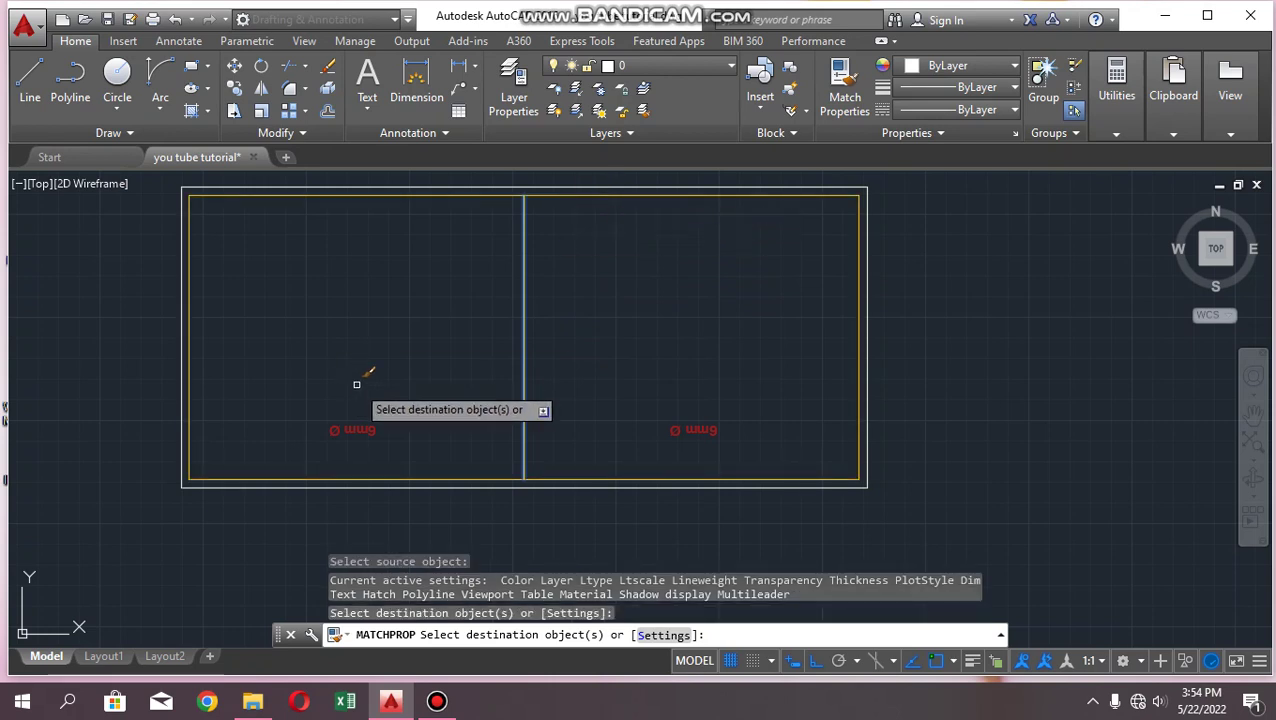
pyautogui.press('Escape')
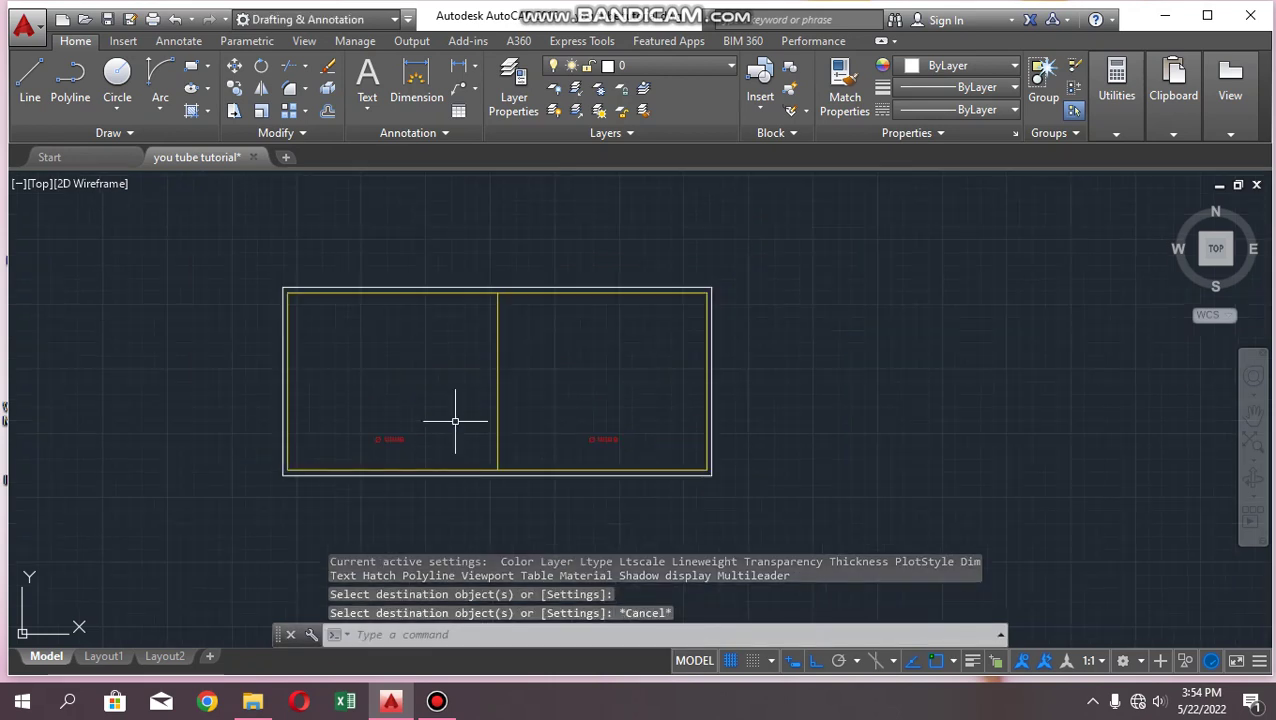
pyautogui.scroll(-2, 456, 427)
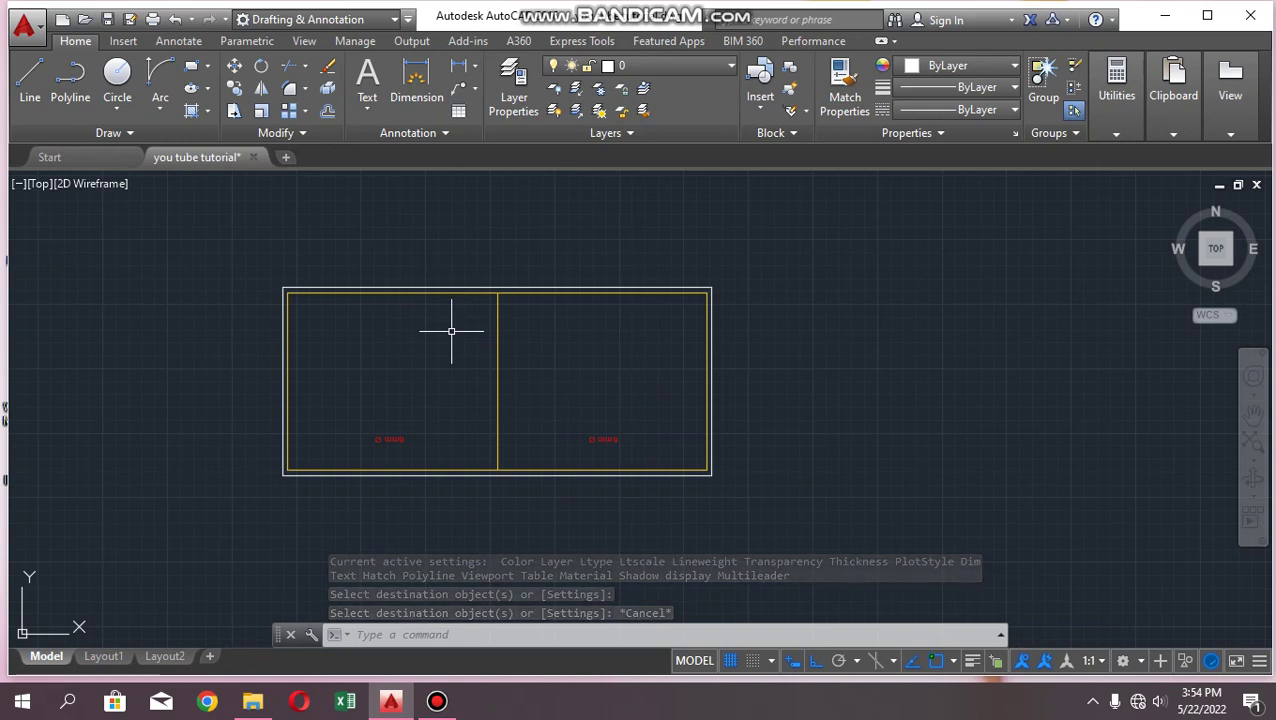
pyautogui.scroll(1, 490, 285)
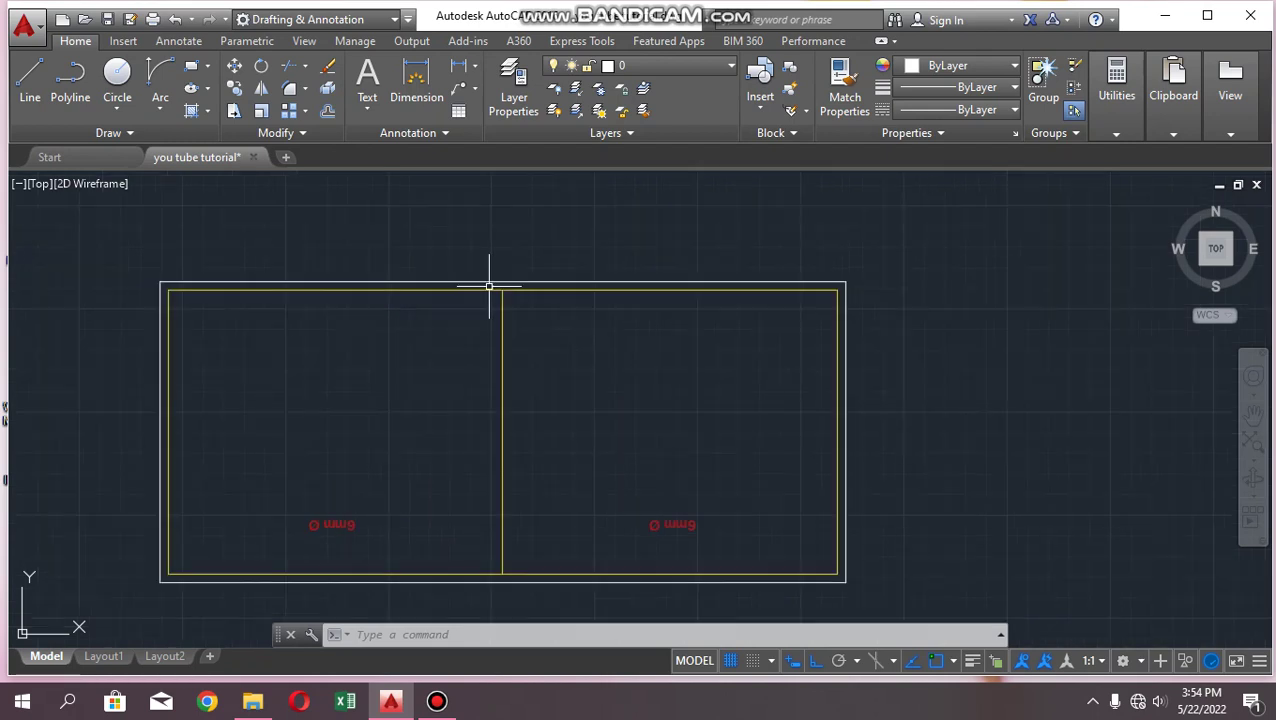
pyautogui.scroll(-1, 519, 307)
pyautogui.scroll(2, 541, 336)
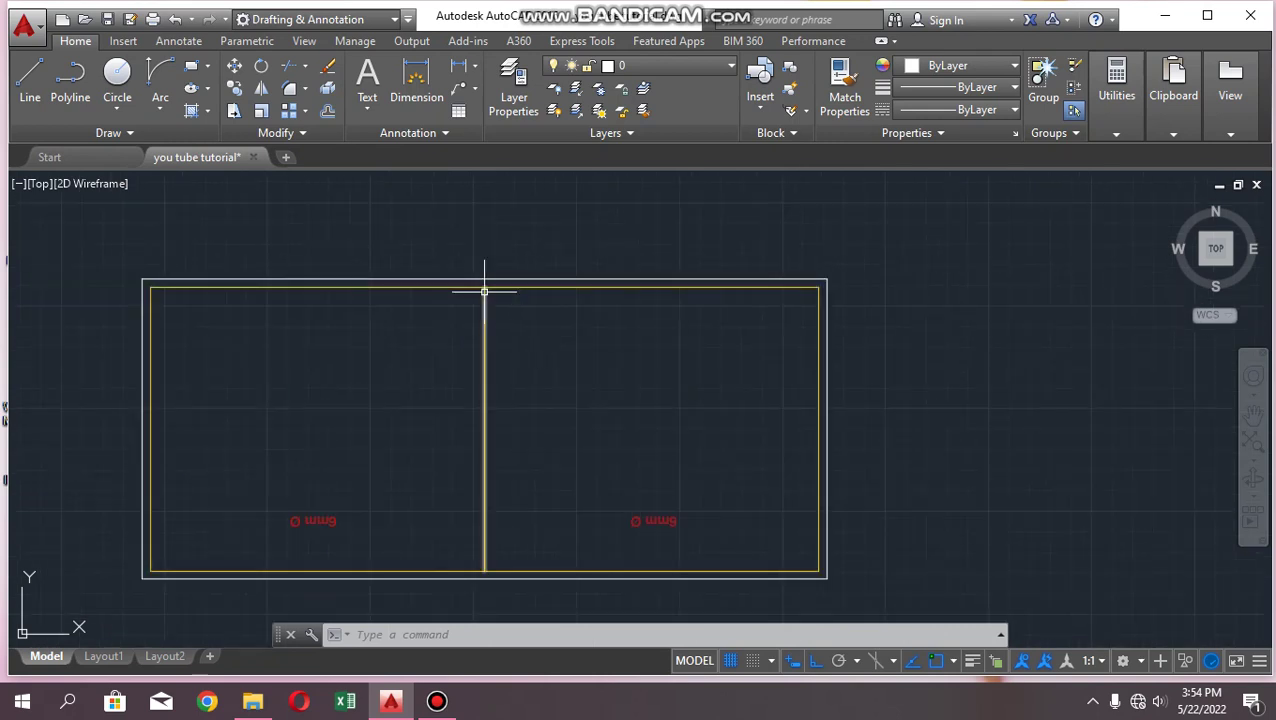
pyautogui.scroll(-2, 520, 290)
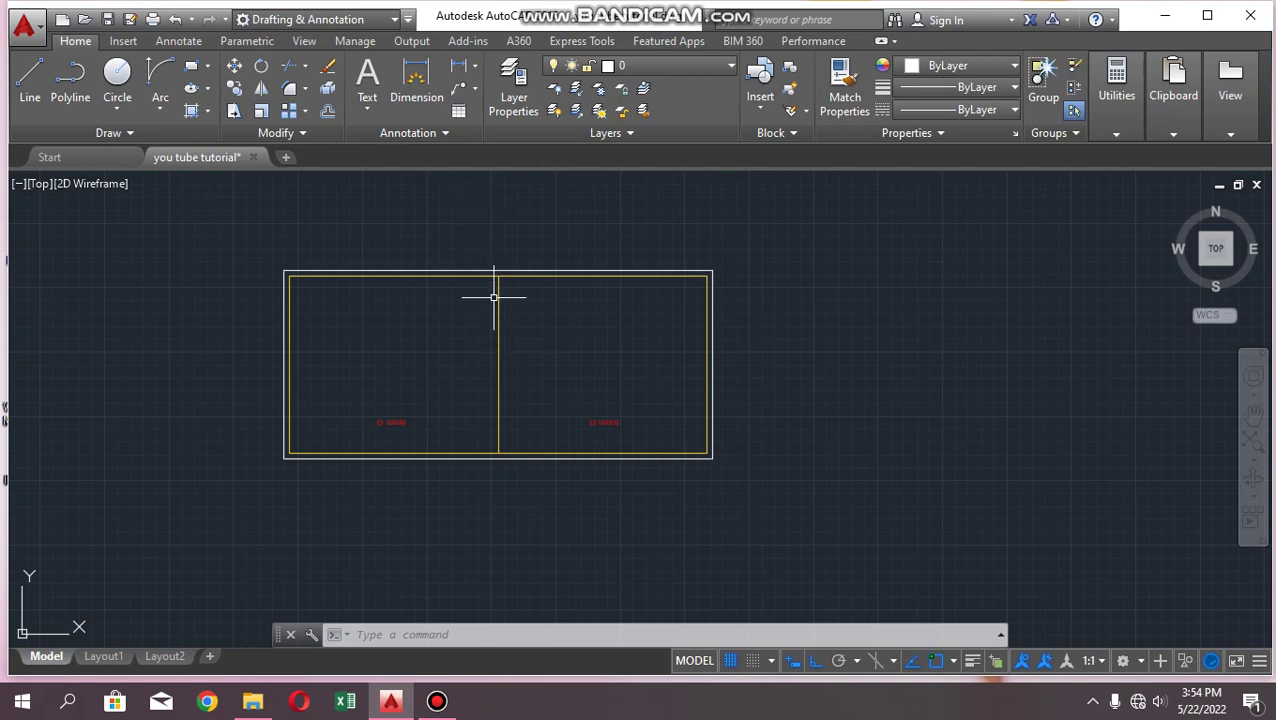
pyautogui.scroll(-4, 399, 285)
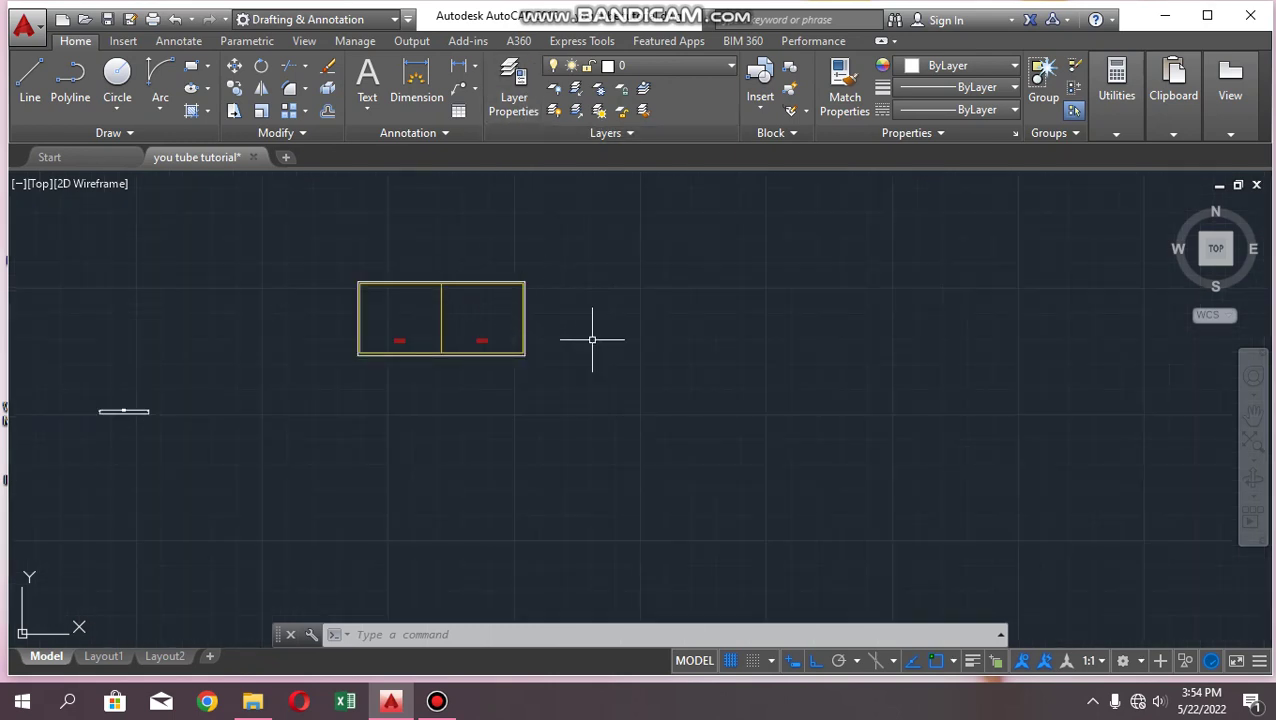
pyautogui.scroll(2, 656, 349)
pyautogui.scroll(-1, 234, 362)
pyautogui.scroll(2, 441, 277)
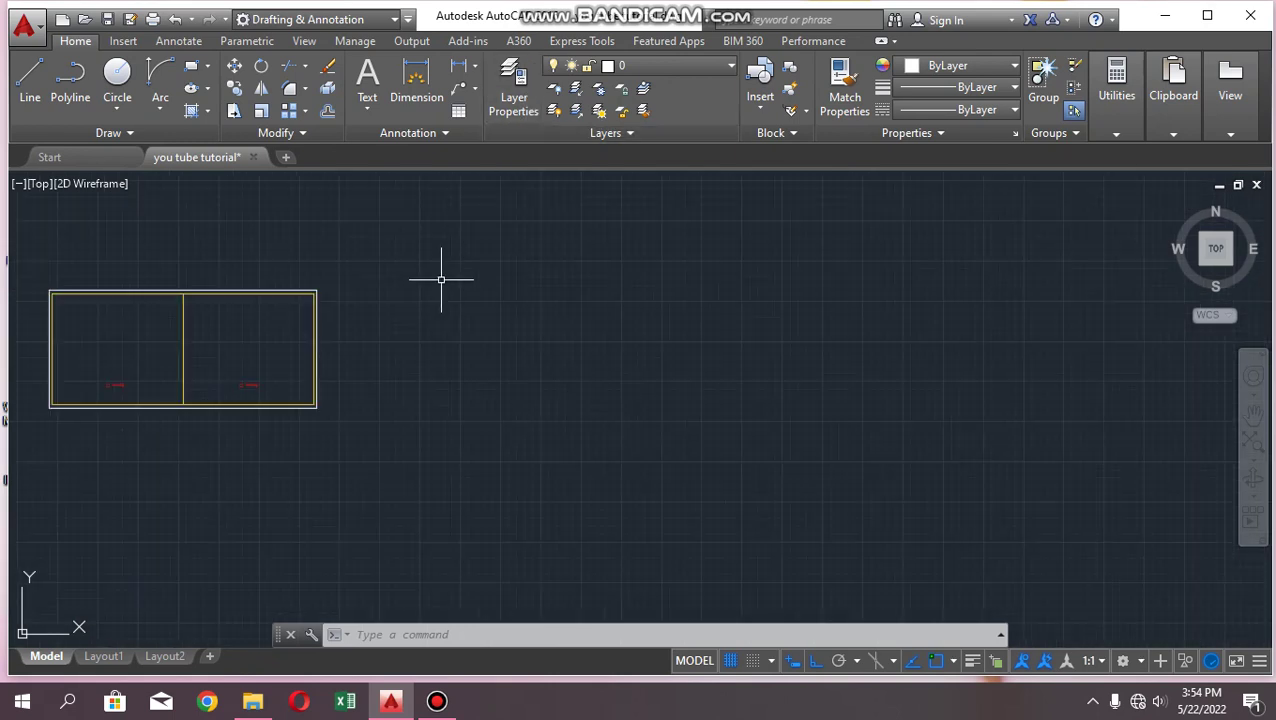
# Create a new layer named "A- WALL" in the layer properties manager
pyautogui.click(514, 100)
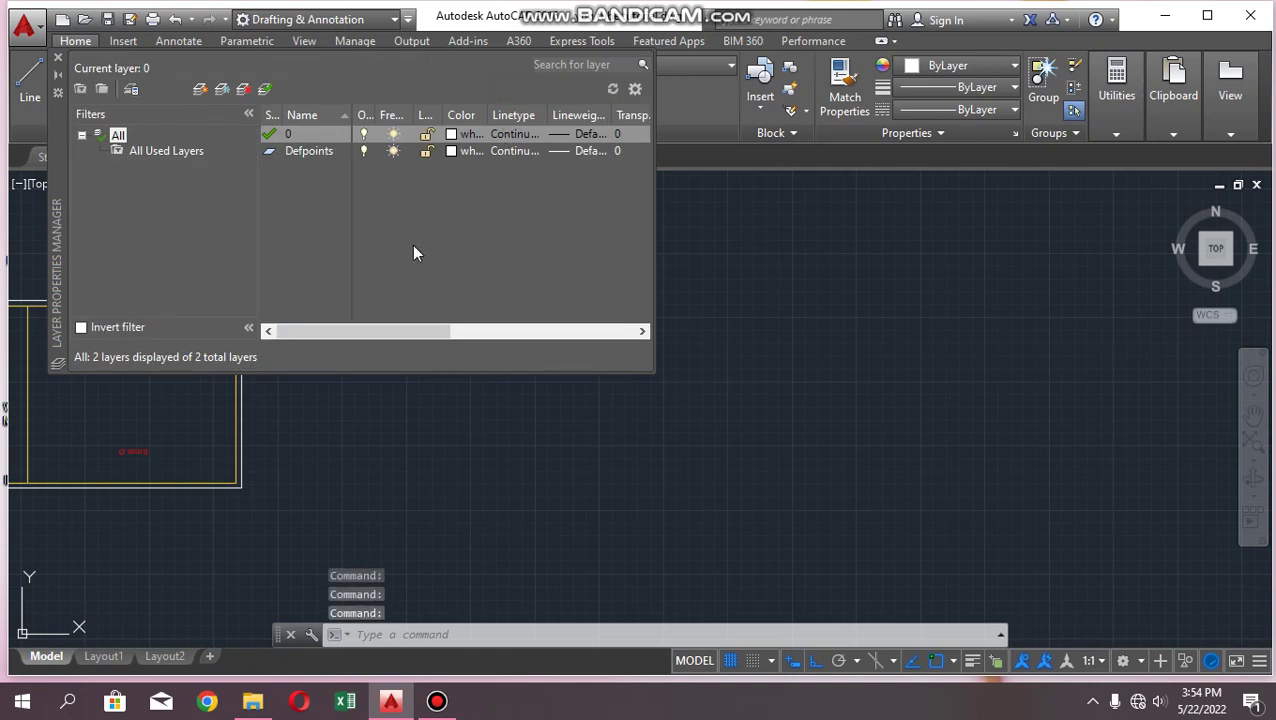
pyautogui.click(57, 60)
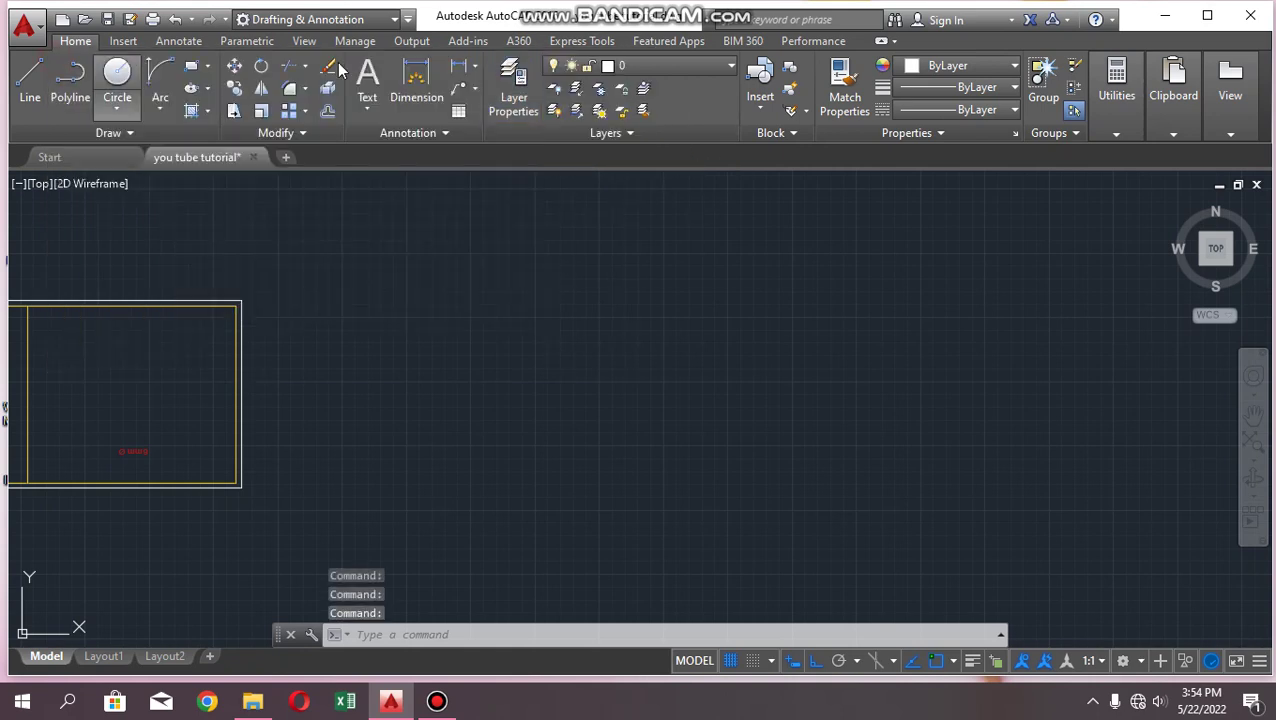
pyautogui.click(514, 108)
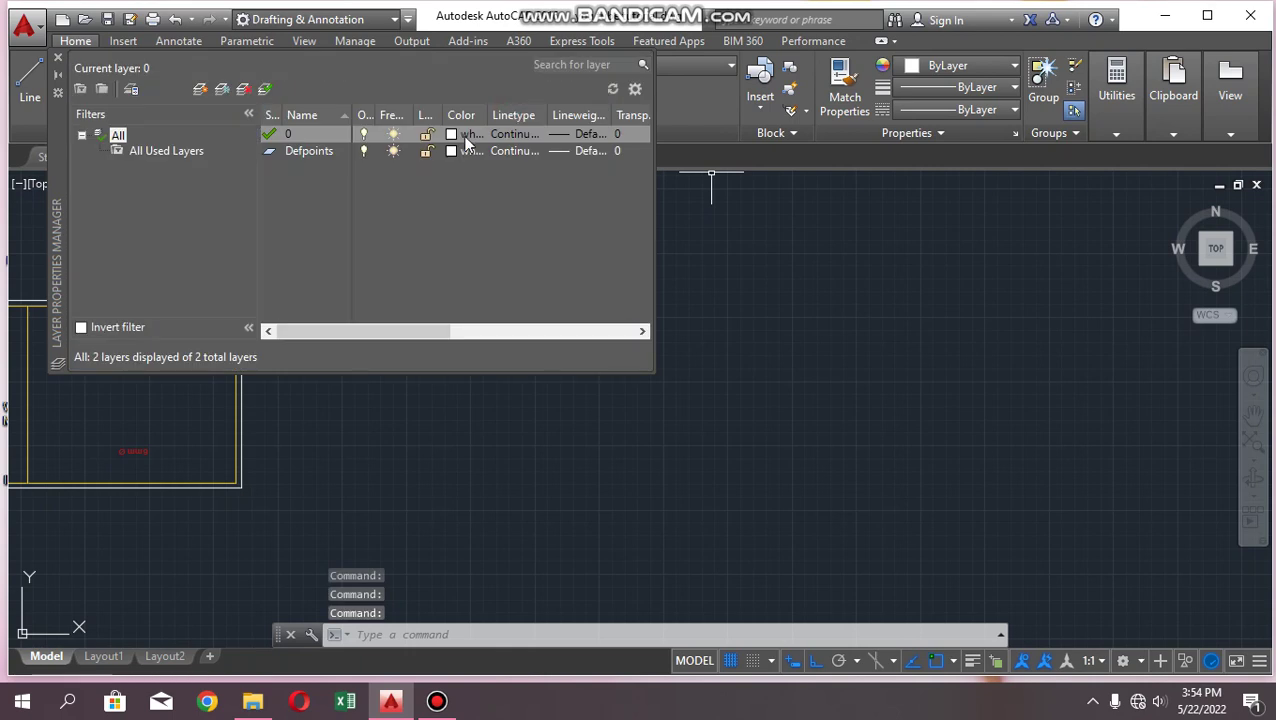
pyautogui.click(199, 91)
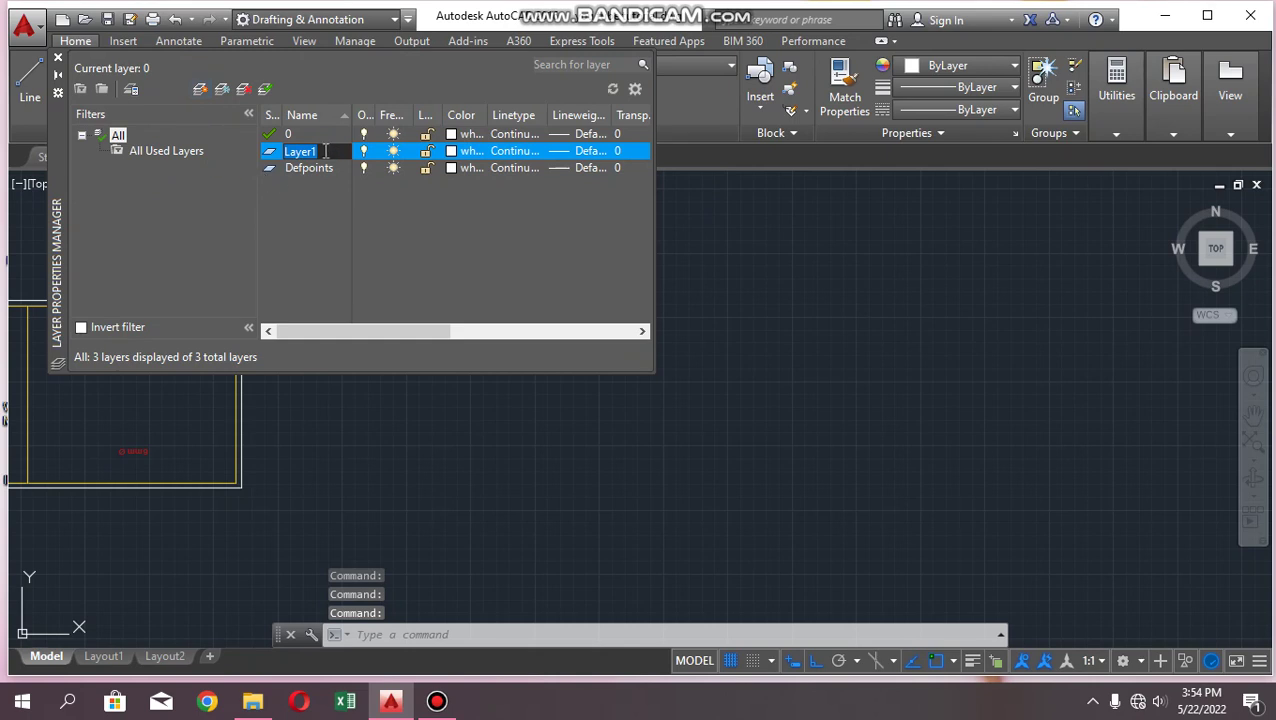
pyautogui.write('a')
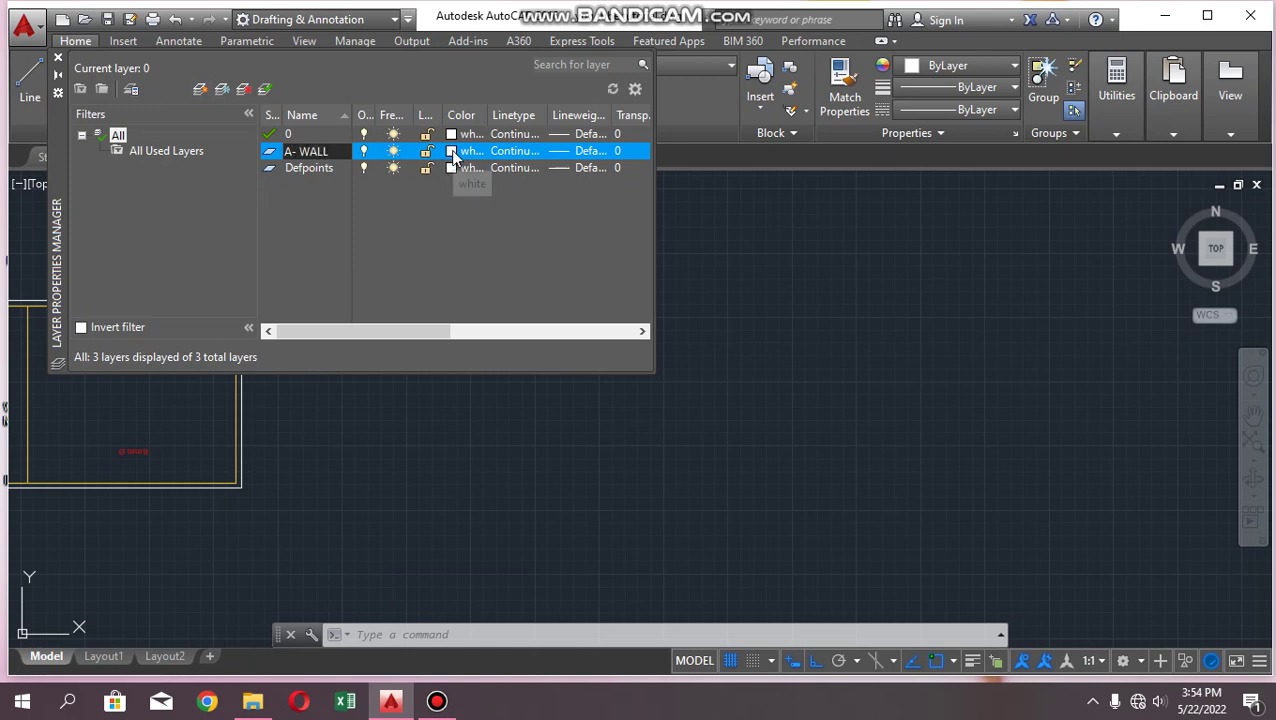
# Set the A- WALL layer's lineweight to 0.35 mm, keeping its Continuous linetype
pyautogui.click(522, 158)
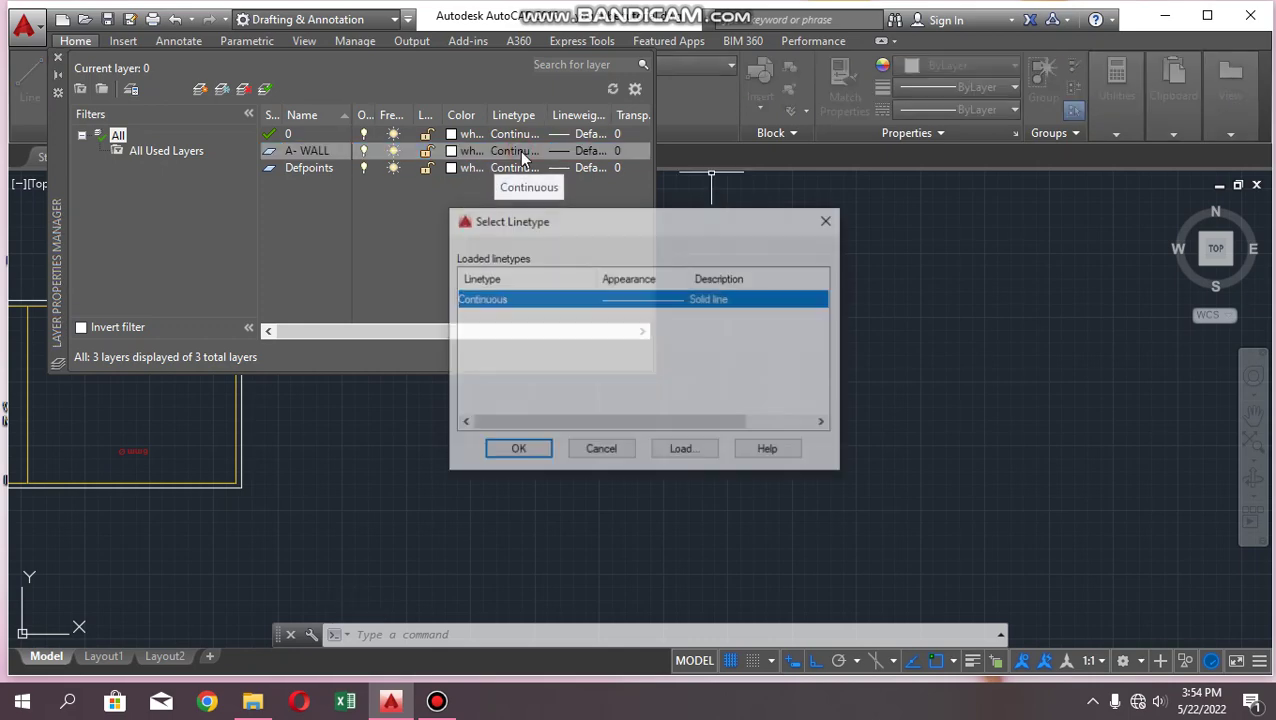
pyautogui.click(826, 220)
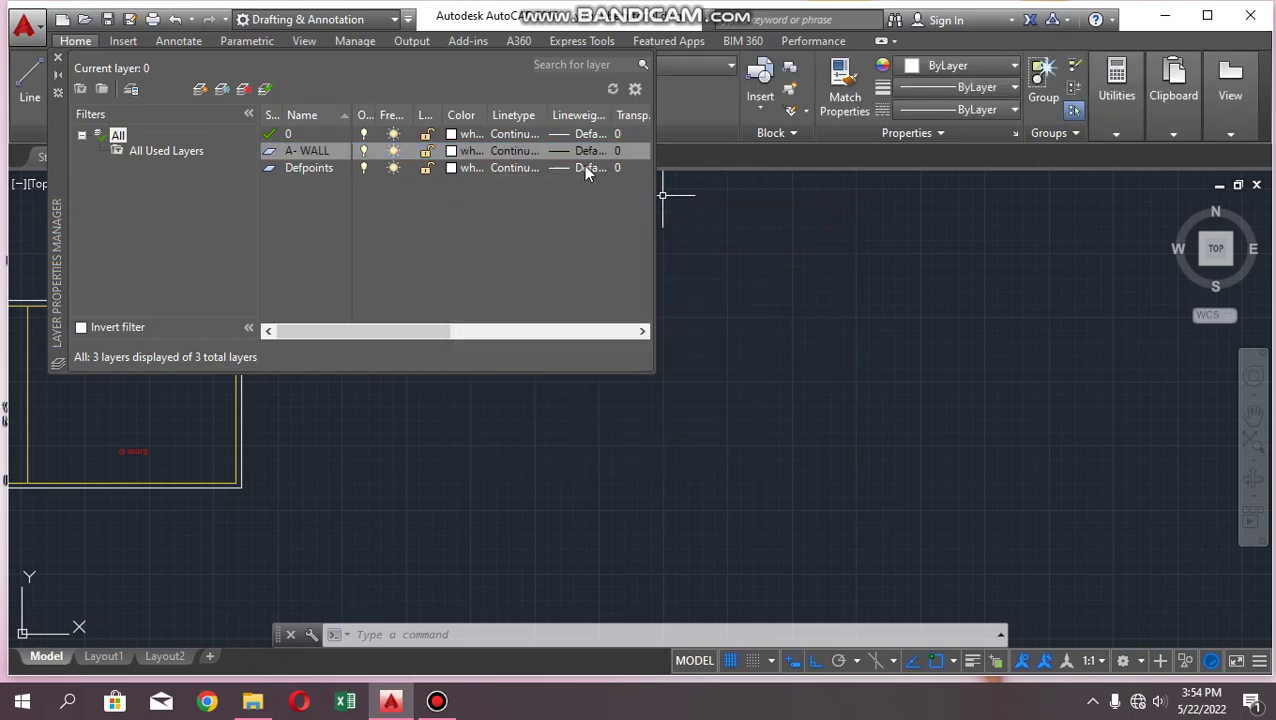
pyautogui.click(561, 151)
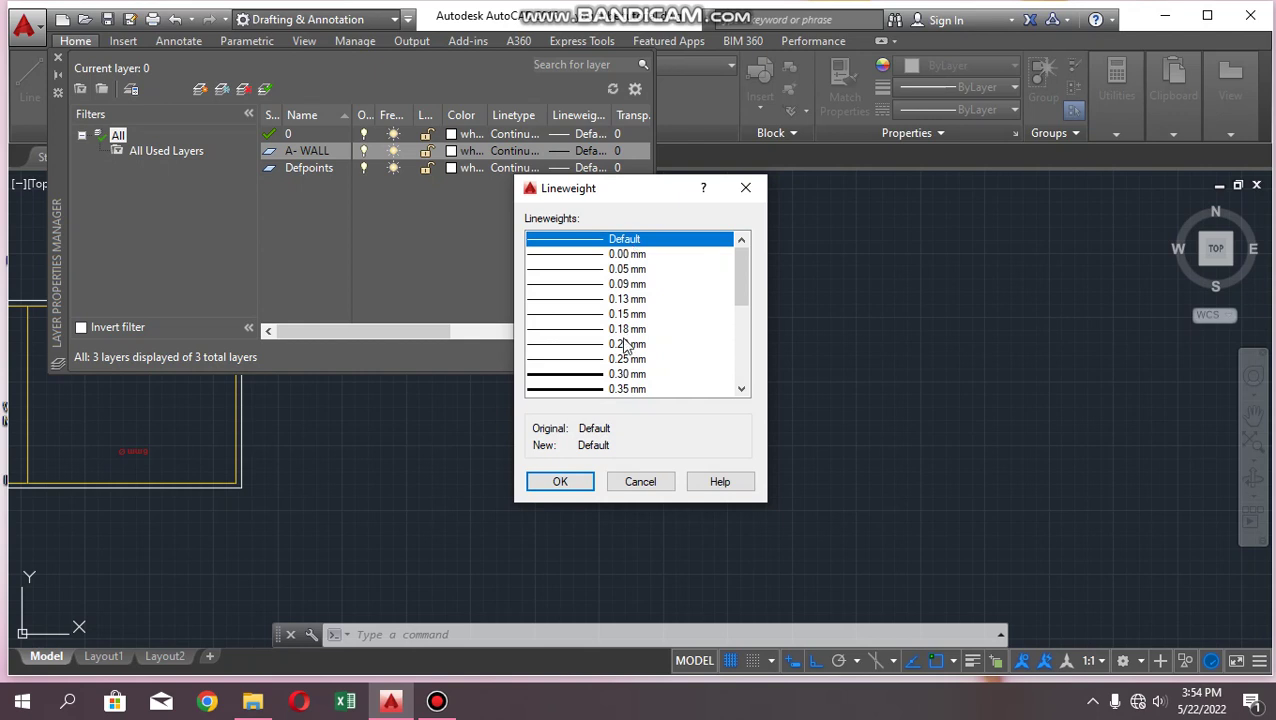
pyautogui.scroll(-2, 630, 347)
pyautogui.click(610, 285)
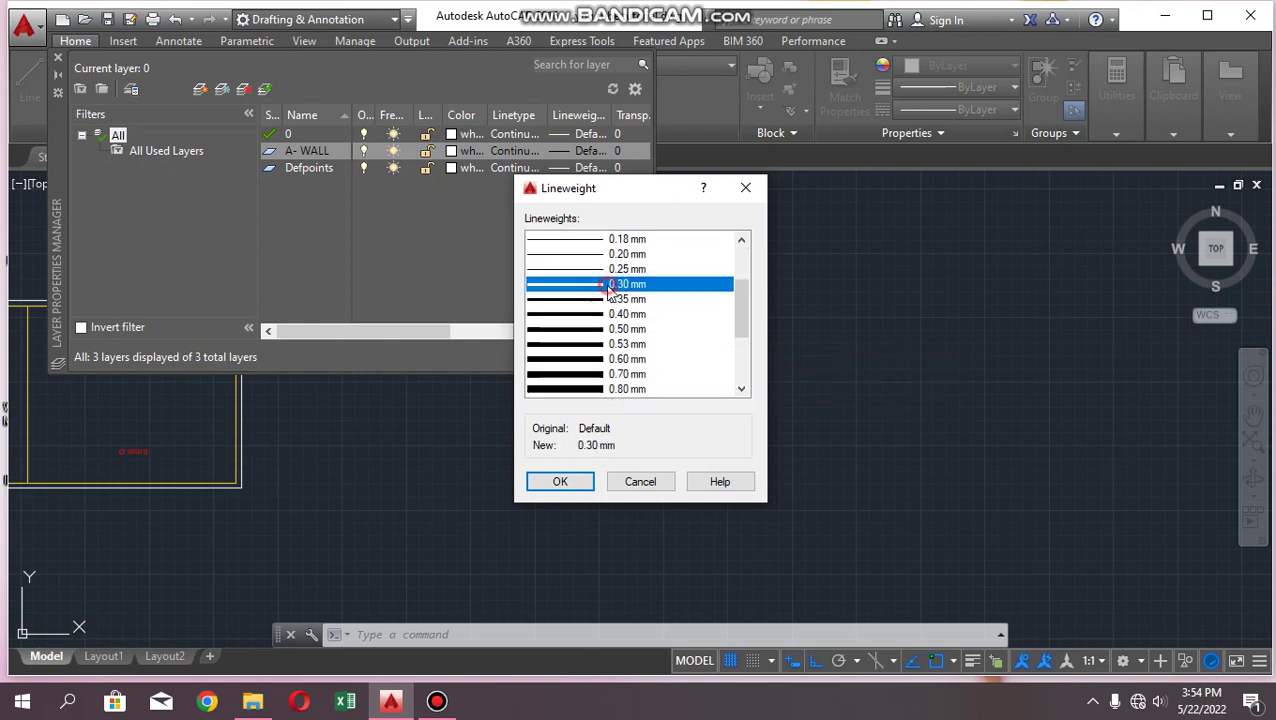
pyautogui.click(620, 299)
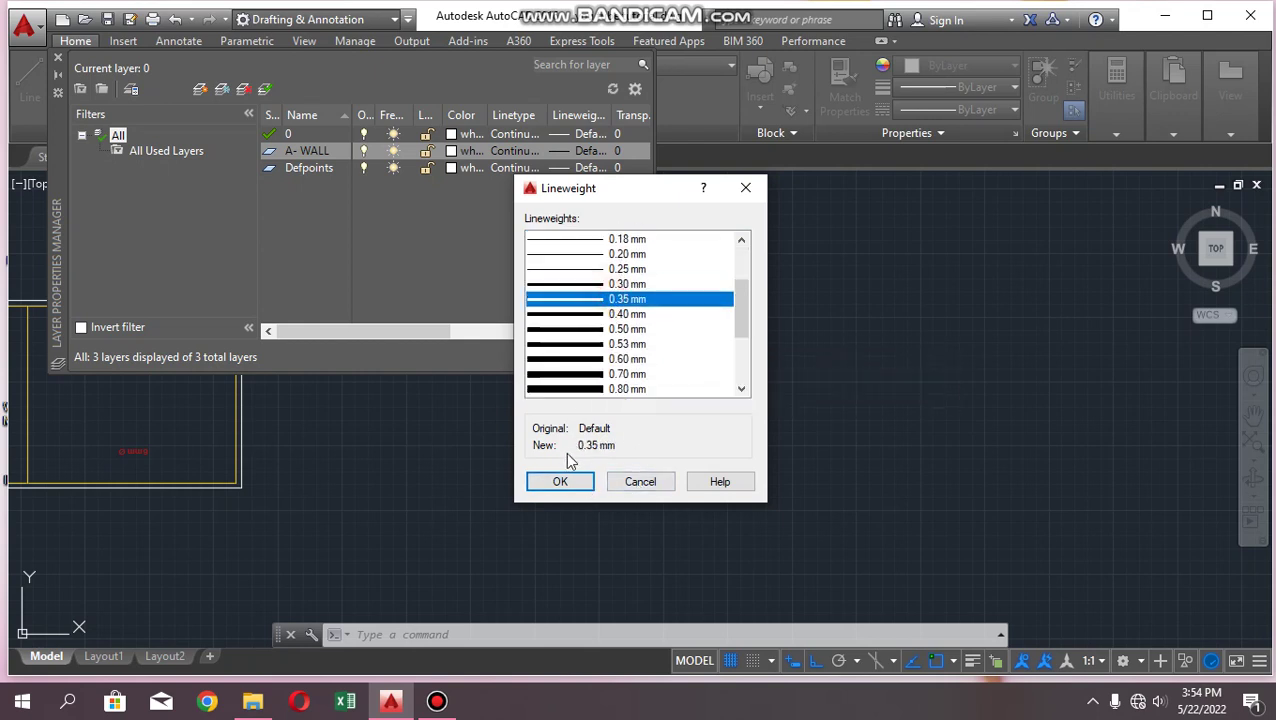
pyautogui.click(560, 482)
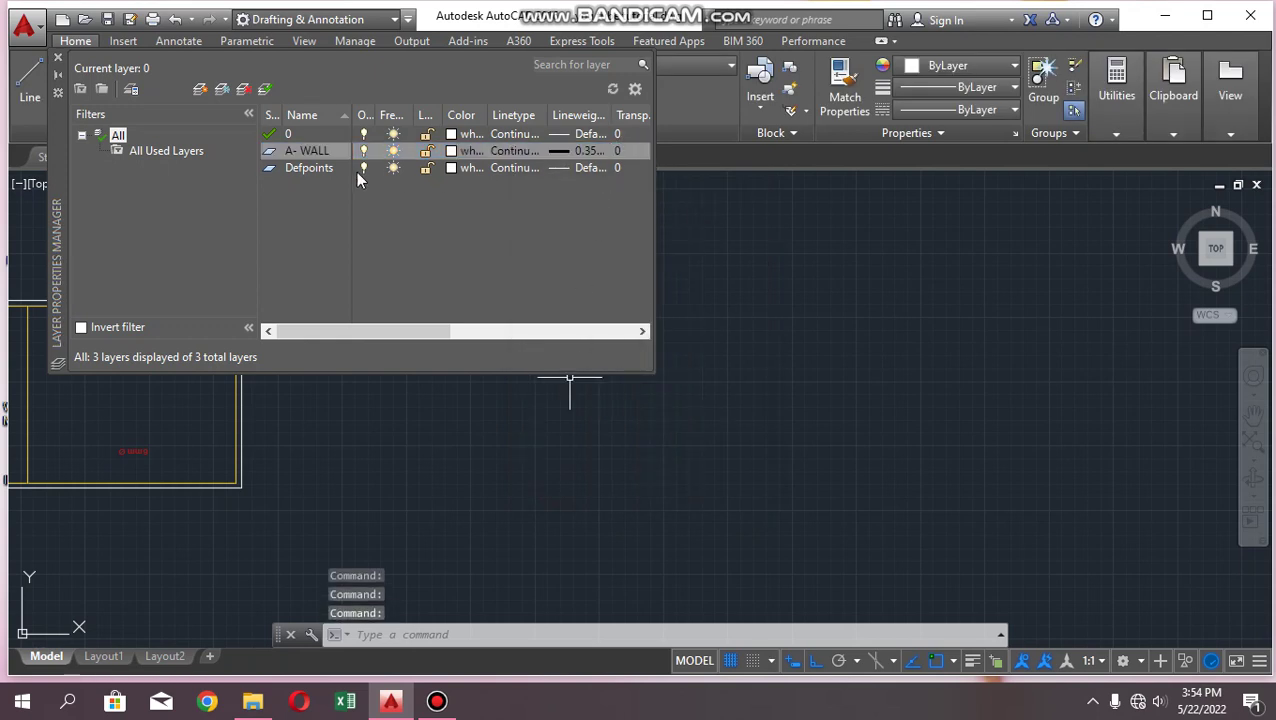
# Create a new layer named WINDOW and set its colour to green, index 90
pyautogui.click(200, 90)
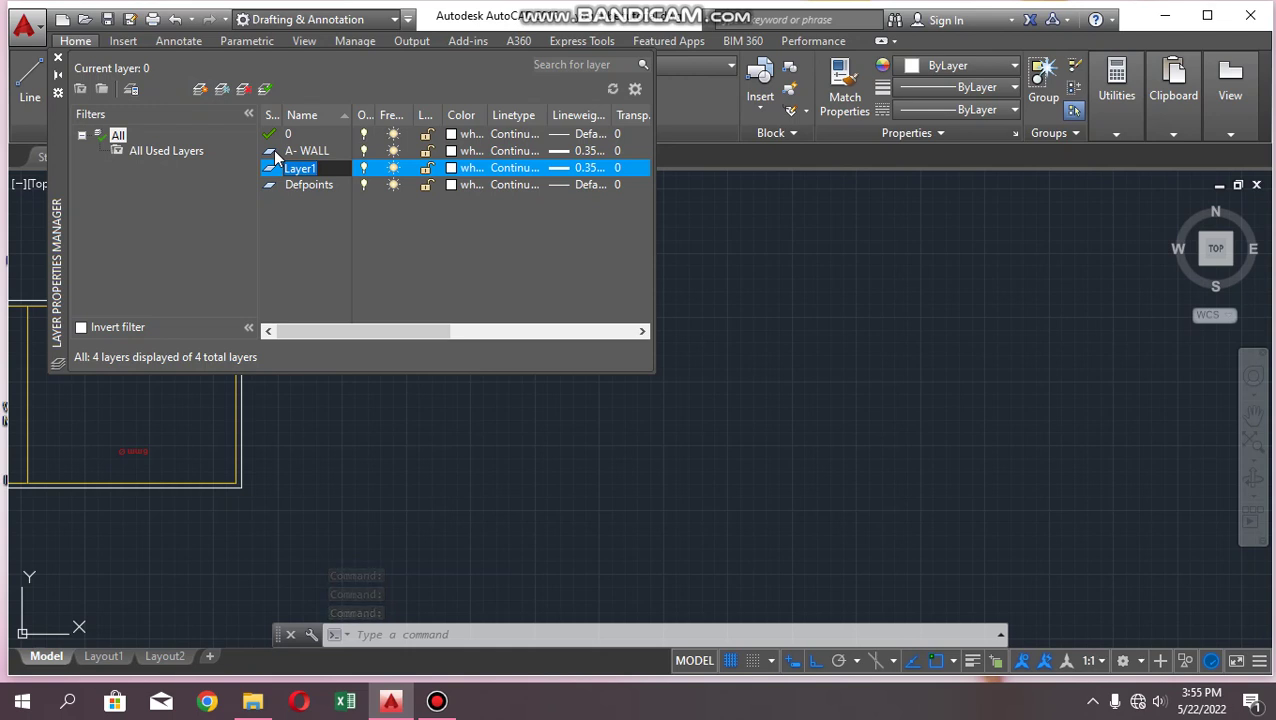
pyautogui.write('WINDOW')
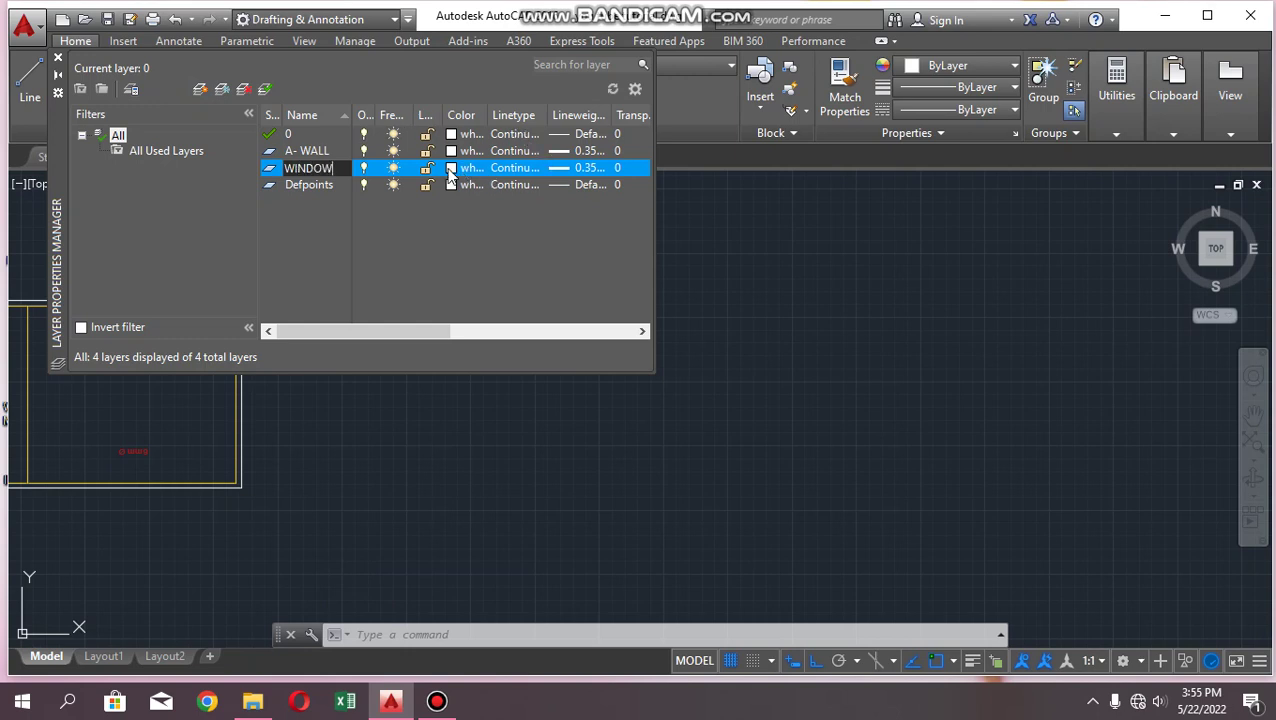
pyautogui.click(451, 168)
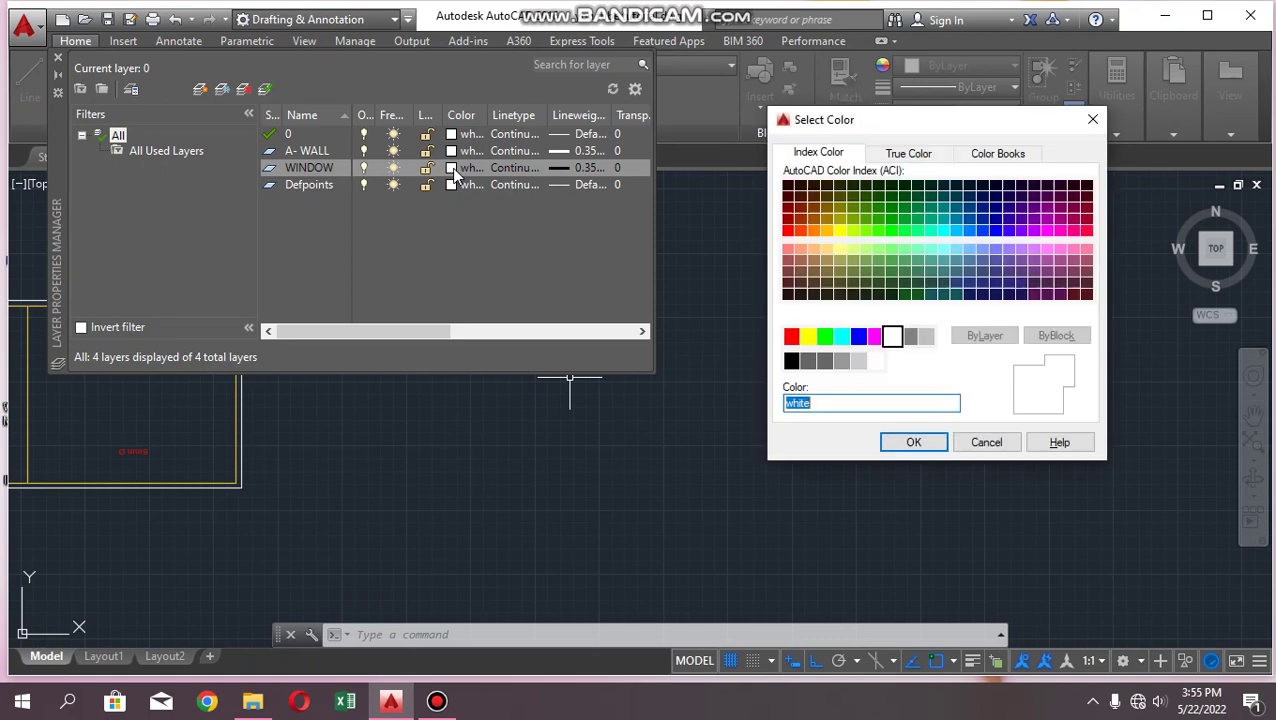
pyautogui.click(891, 232)
pyautogui.click(913, 442)
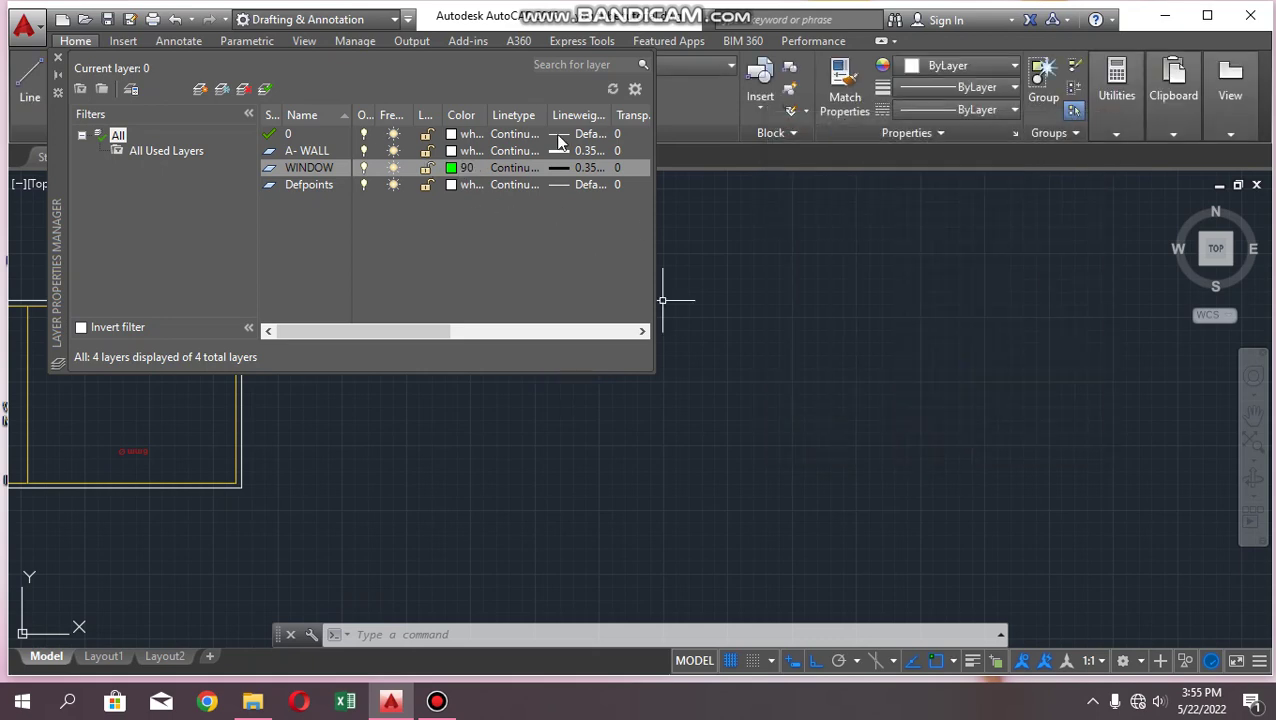
# Set the WINDOW layer's lineweight to 0.00 mm
pyautogui.click(558, 170)
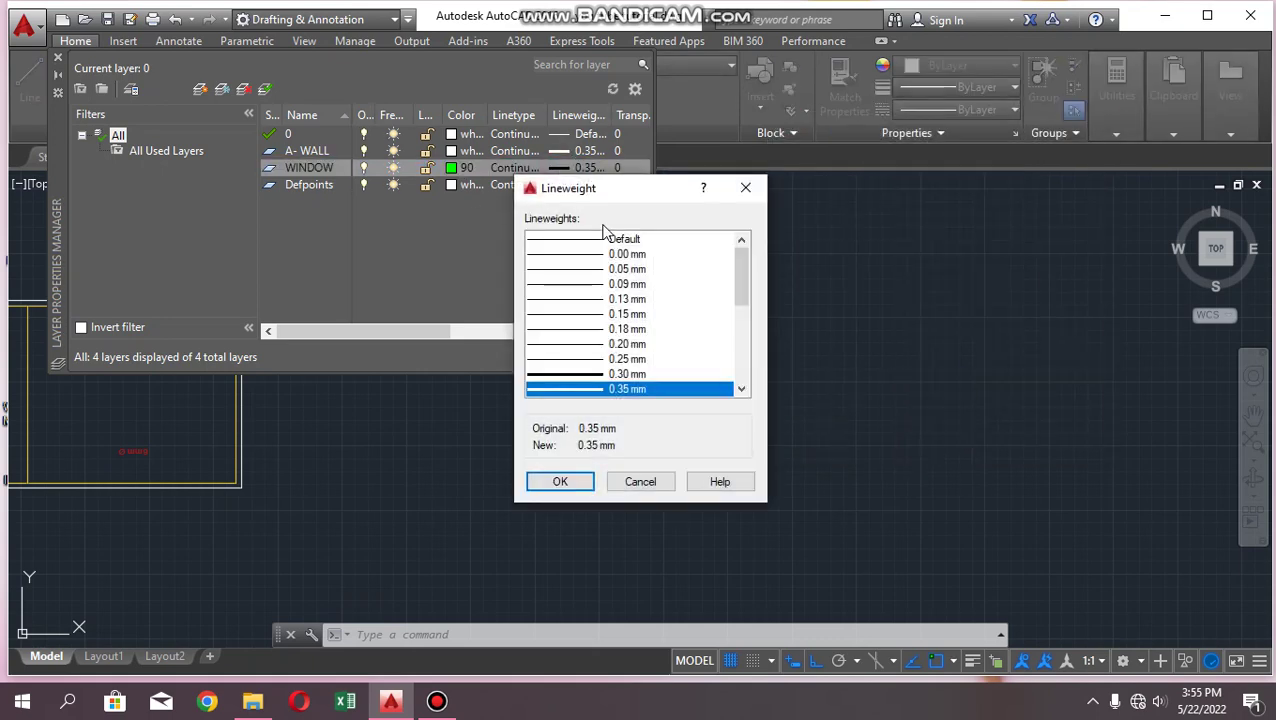
pyautogui.click(603, 256)
pyautogui.click(561, 483)
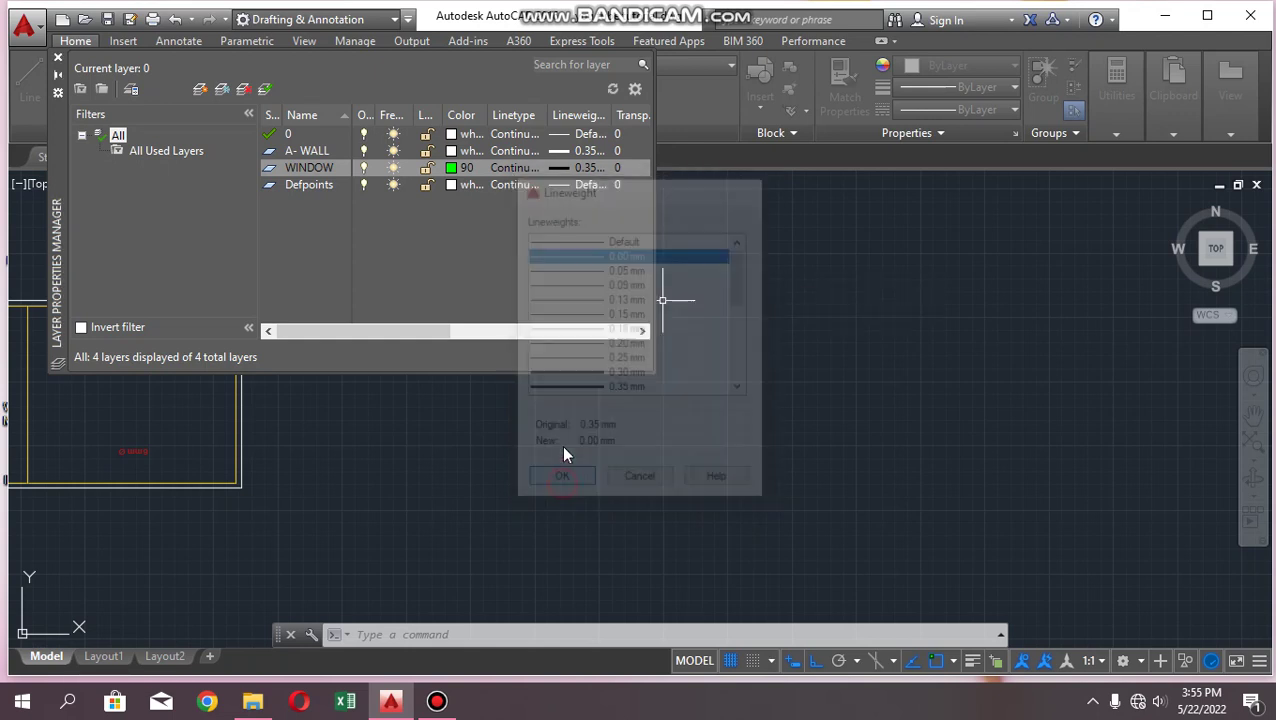
# Create a new layer named DIM and set its colour to dark teal, index 149
pyautogui.click(200, 89)
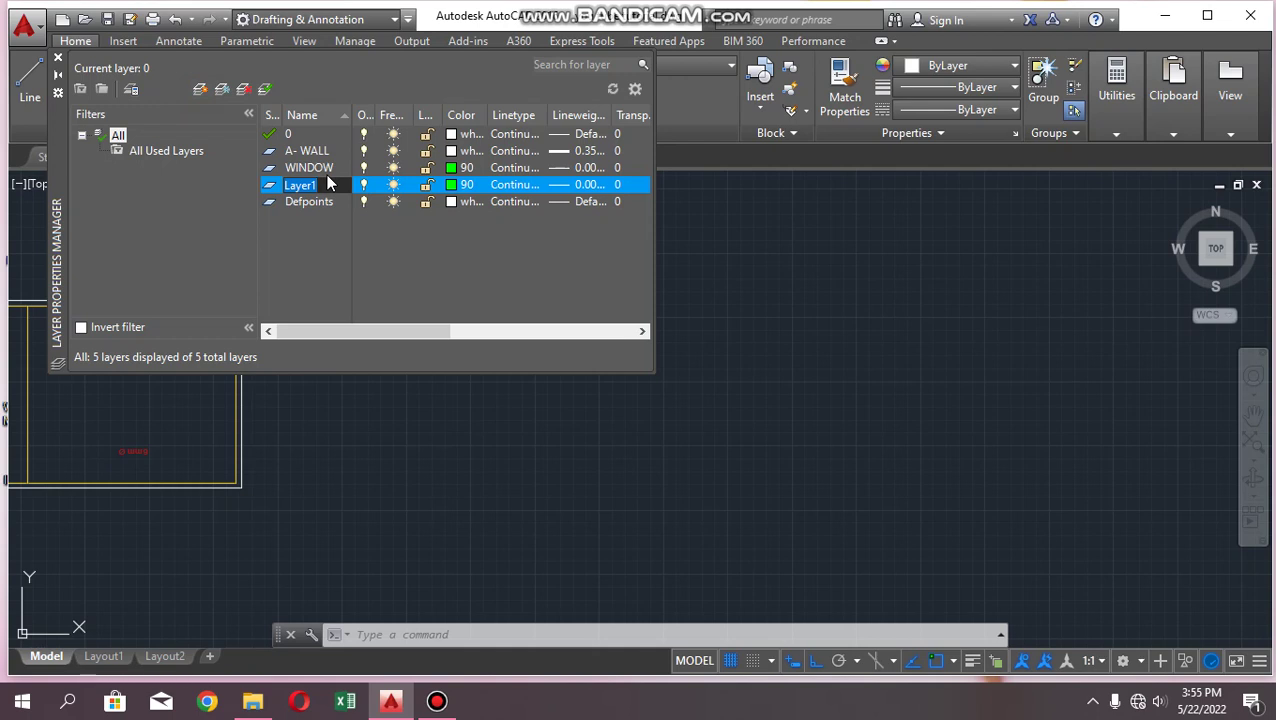
pyautogui.write('DIM')
pyautogui.click(455, 185)
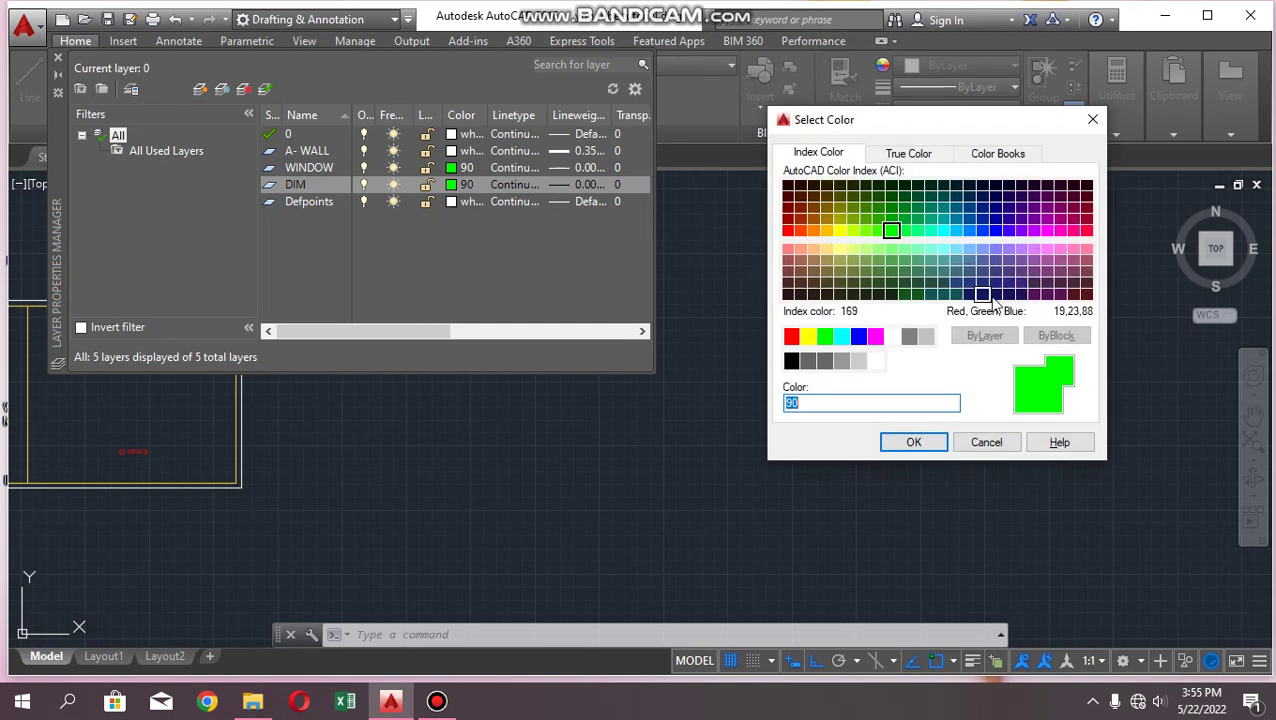
pyautogui.click(955, 295)
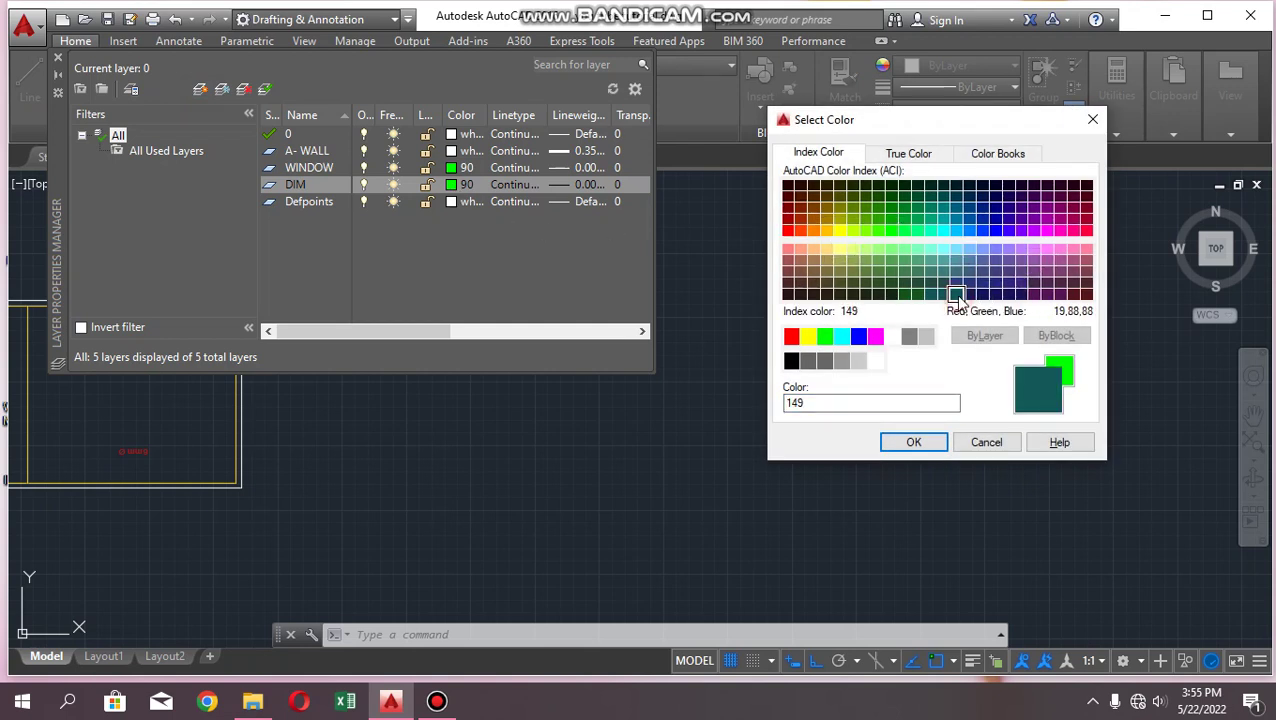
pyautogui.click(913, 442)
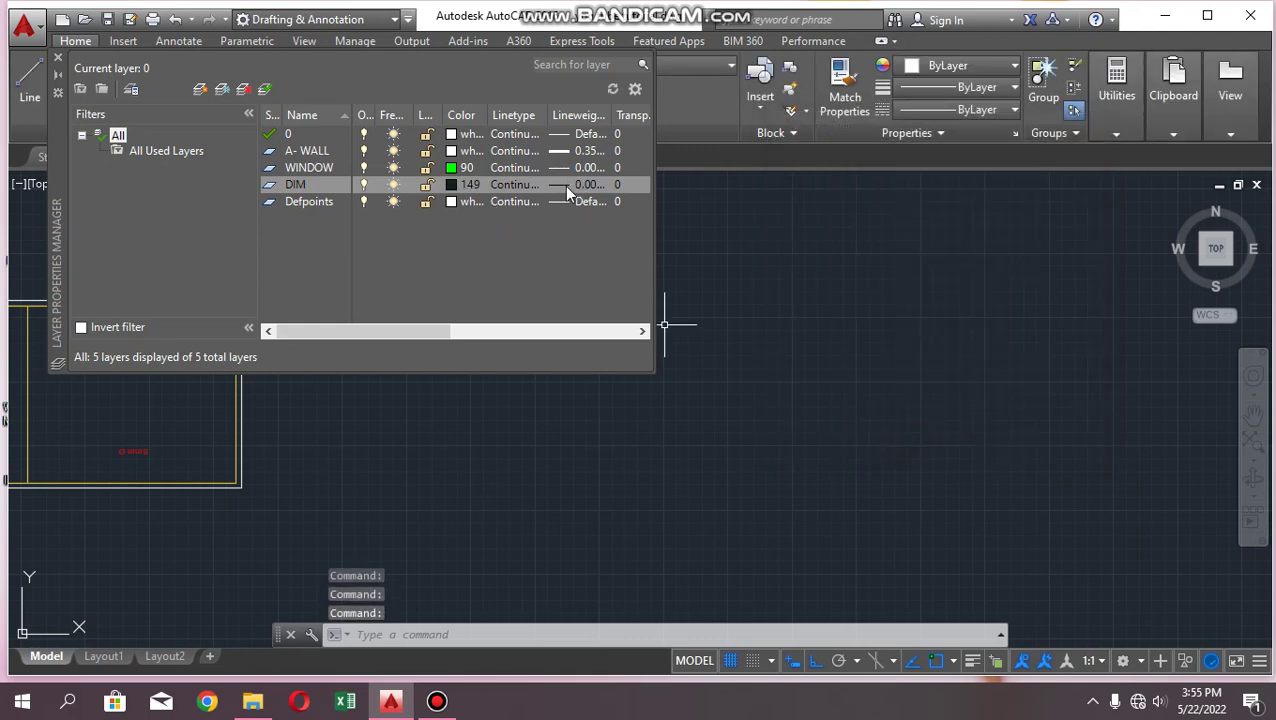
# Create a new layer named TEXT with colour index 45, keeping its lineweight at 0.00 mm
pyautogui.click(198, 91)
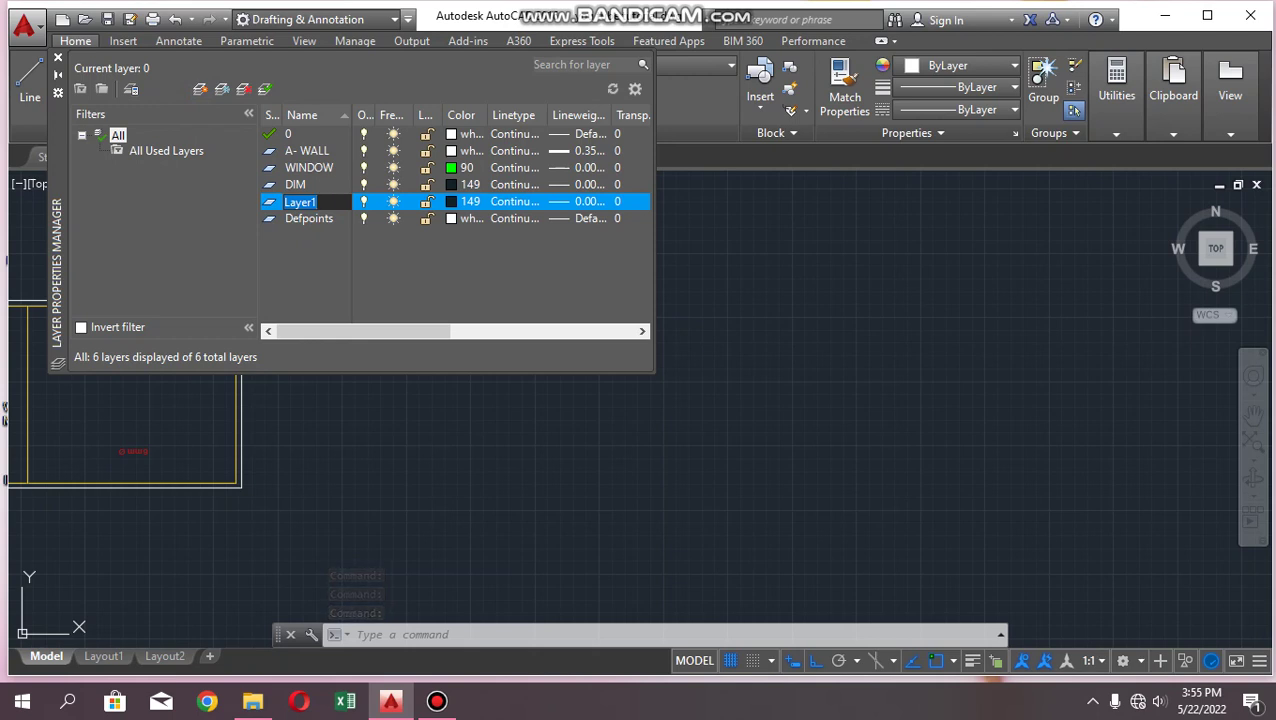
pyautogui.write('TEXT')
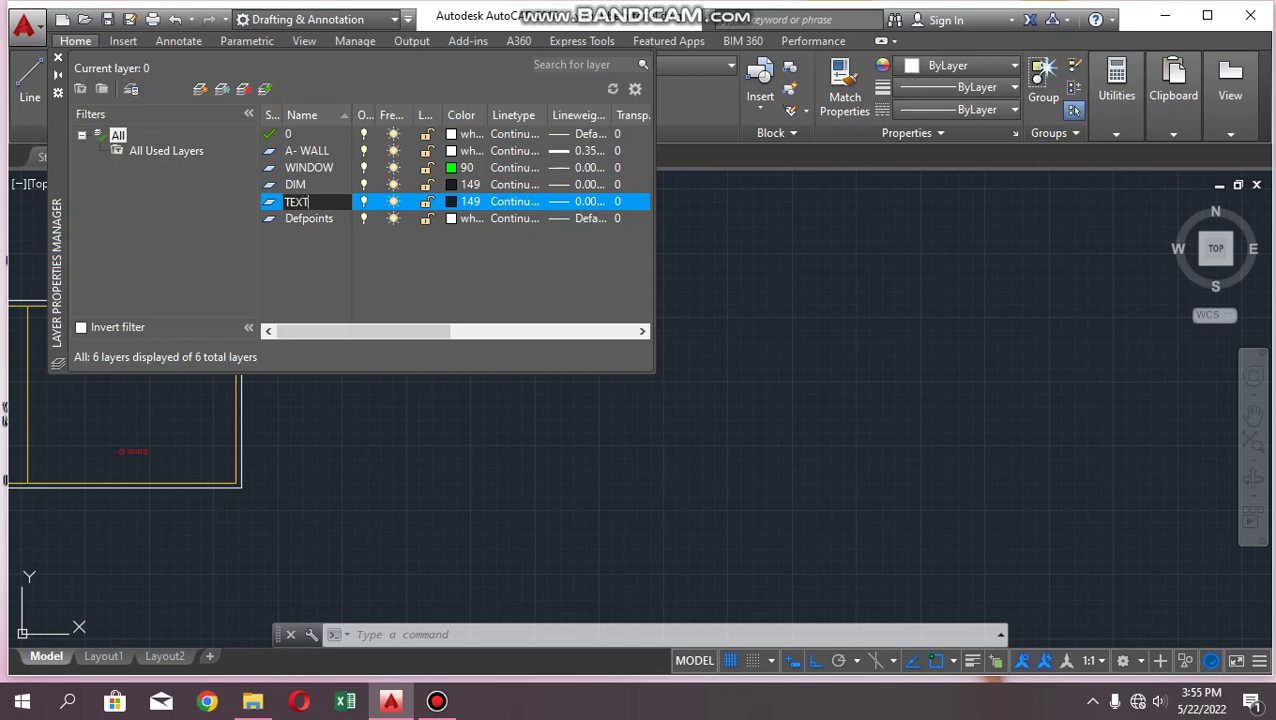
pyautogui.click(463, 203)
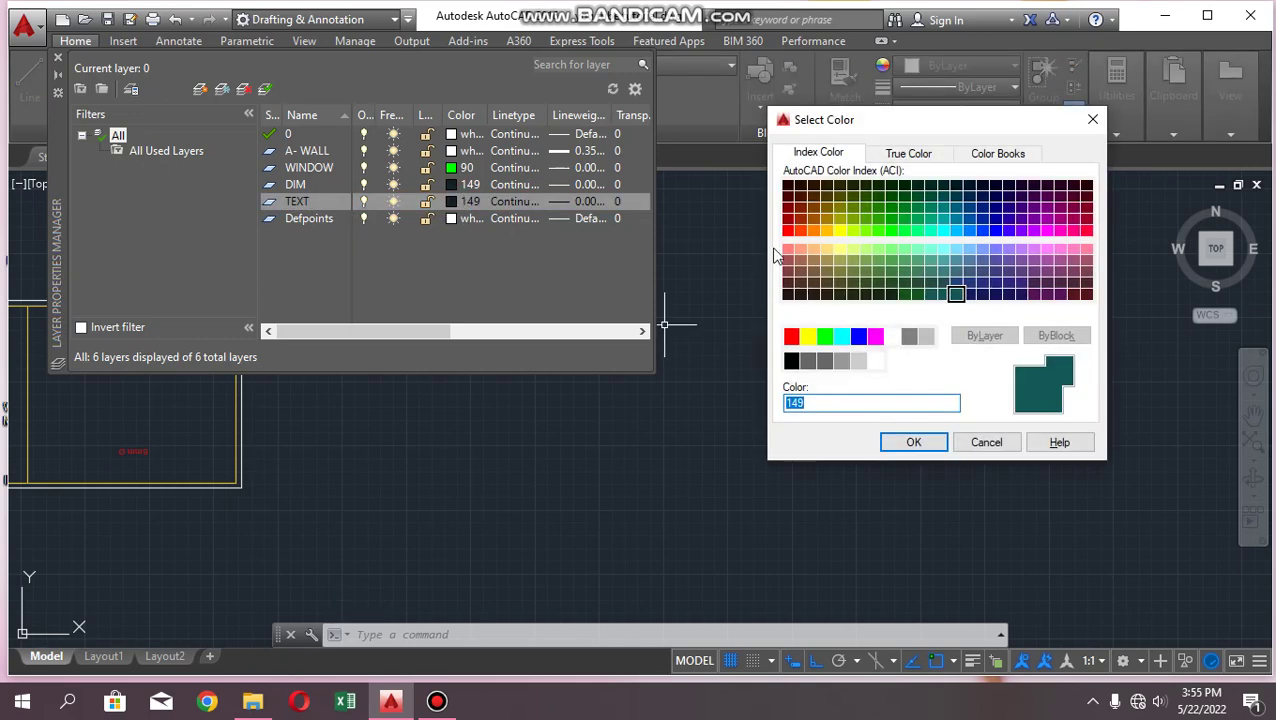
pyautogui.click(826, 272)
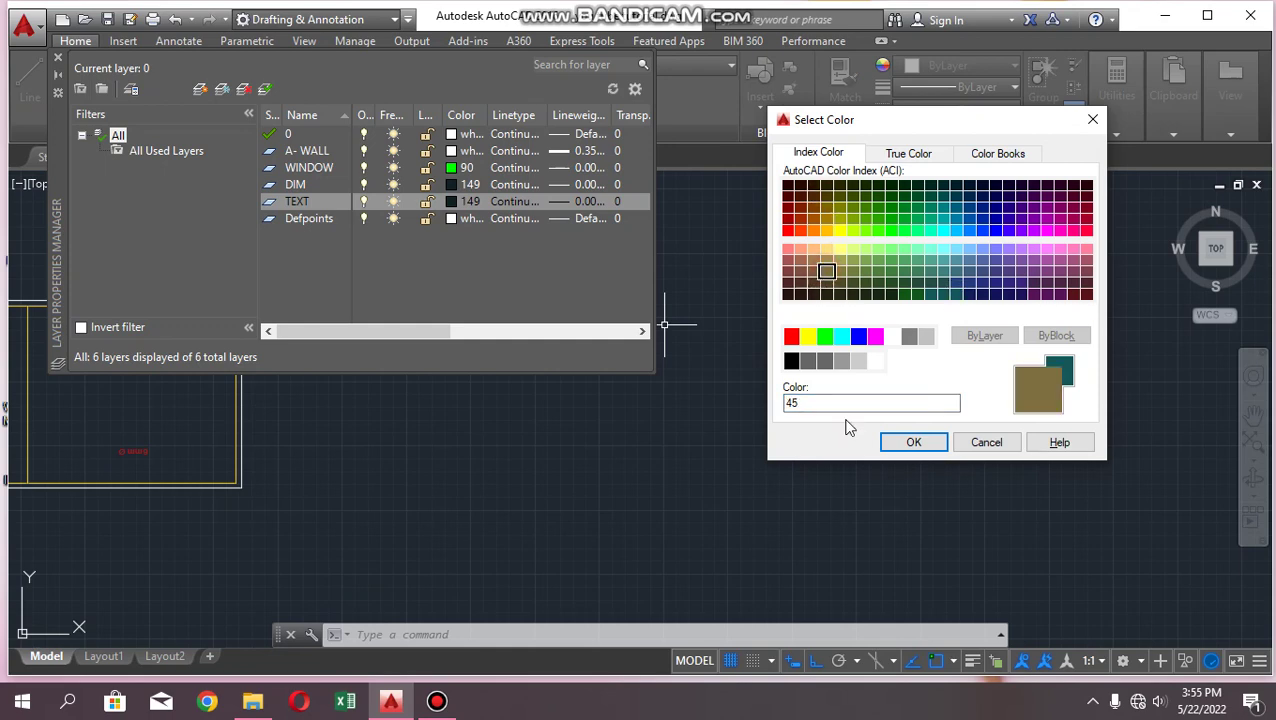
pyautogui.click(913, 442)
pyautogui.click(566, 200)
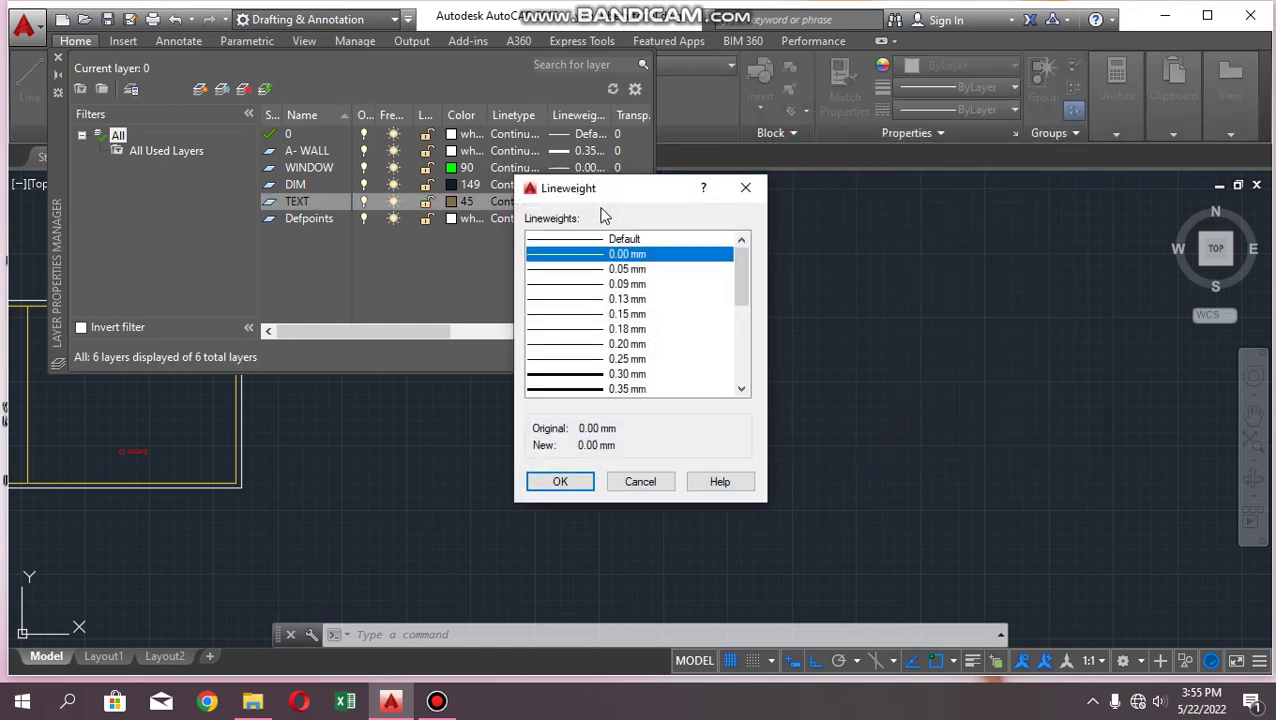
pyautogui.click(575, 483)
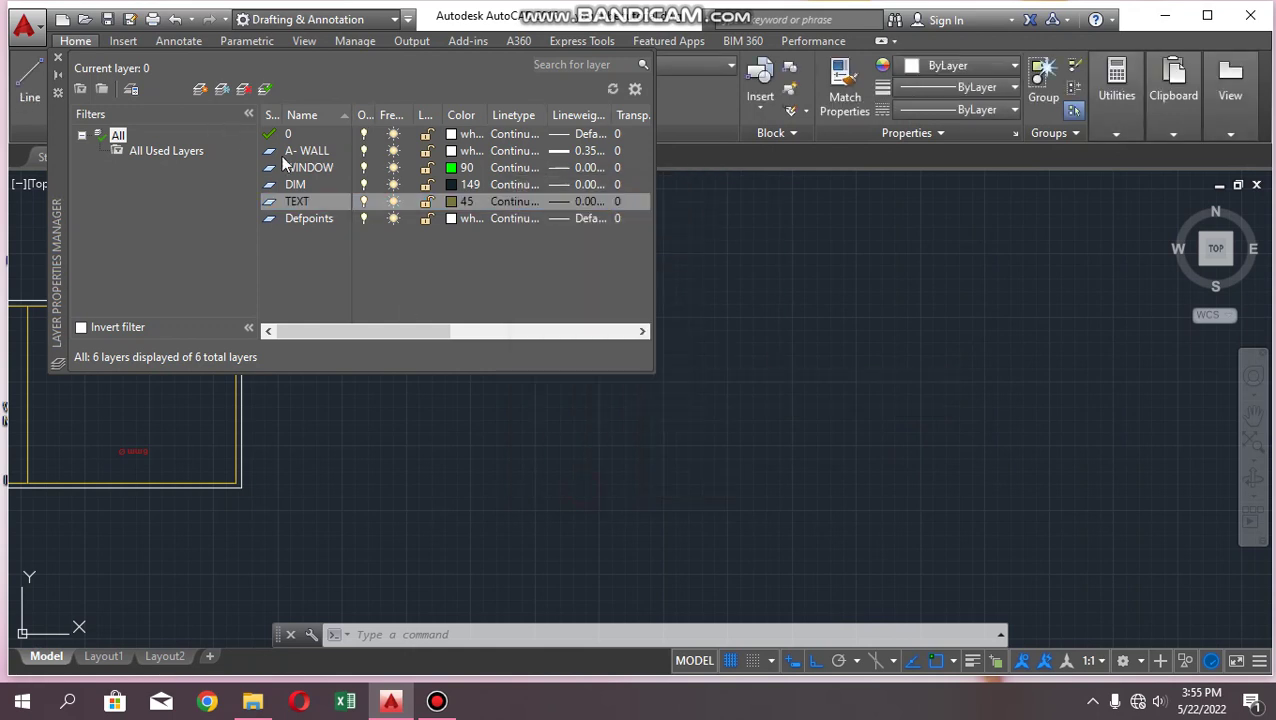
# Create a new layer named ST and set its colour to blue, index 150
pyautogui.click(201, 90)
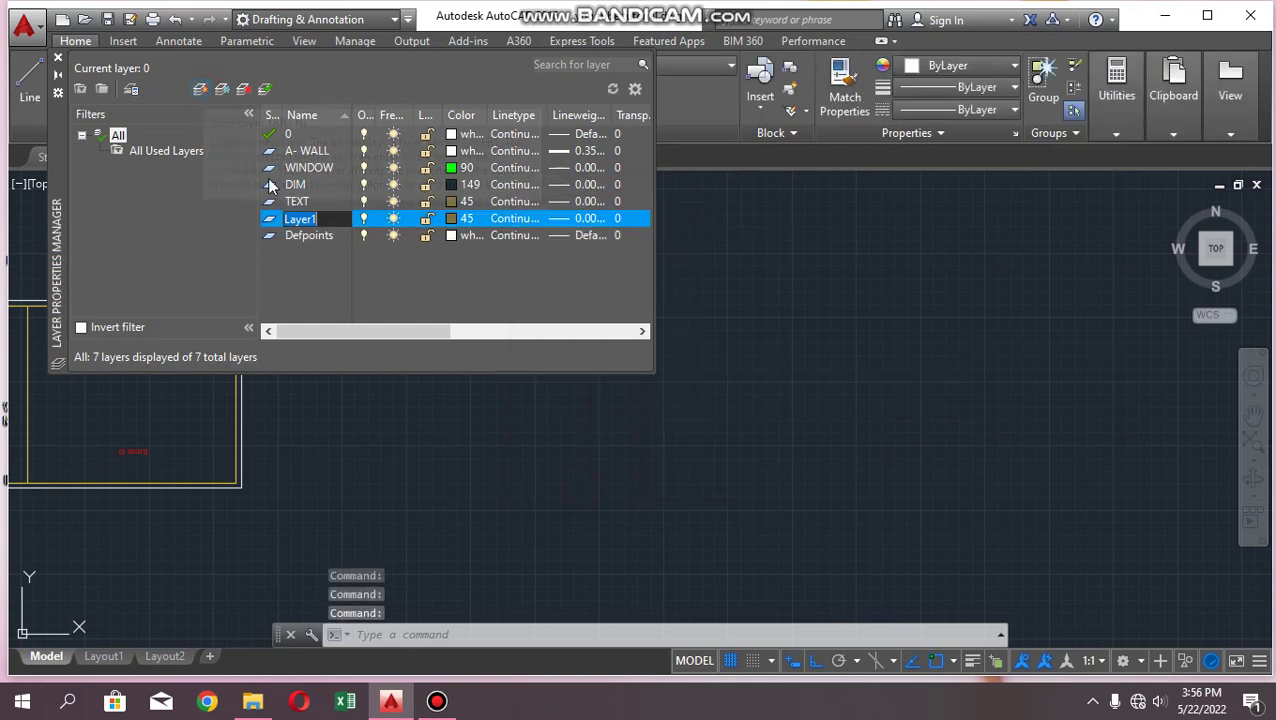
pyautogui.click(466, 218)
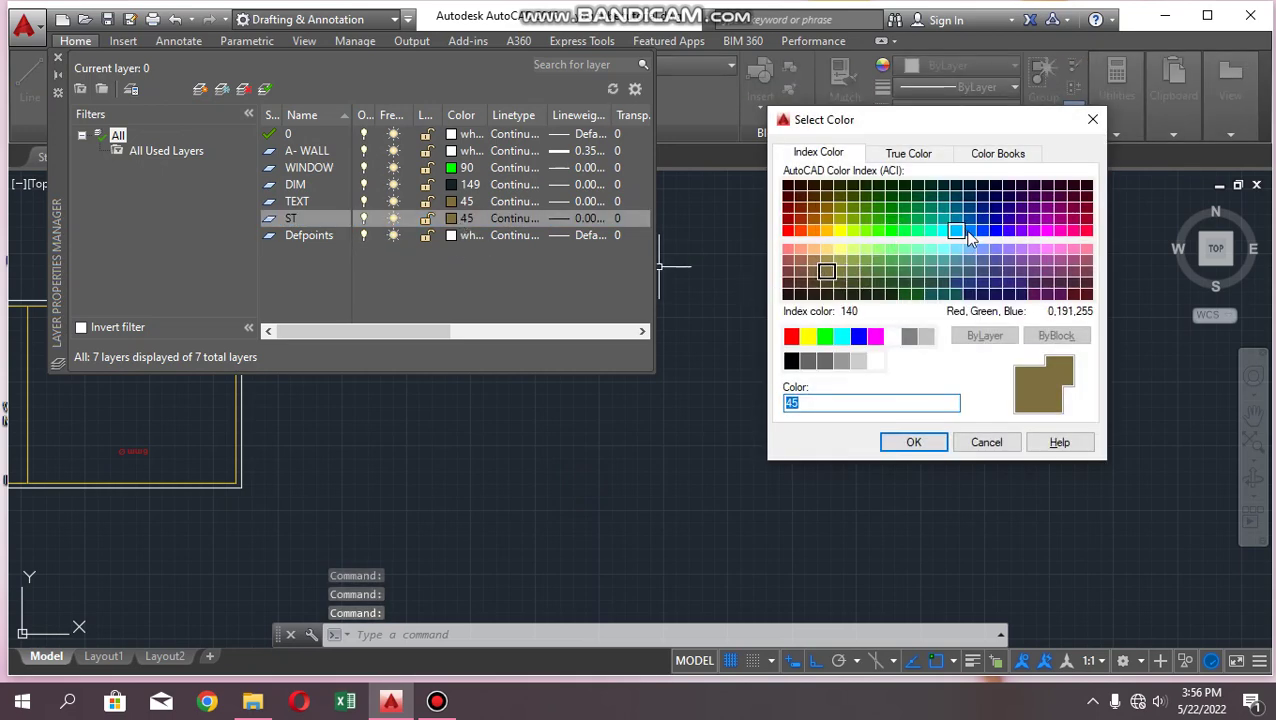
pyautogui.click(968, 233)
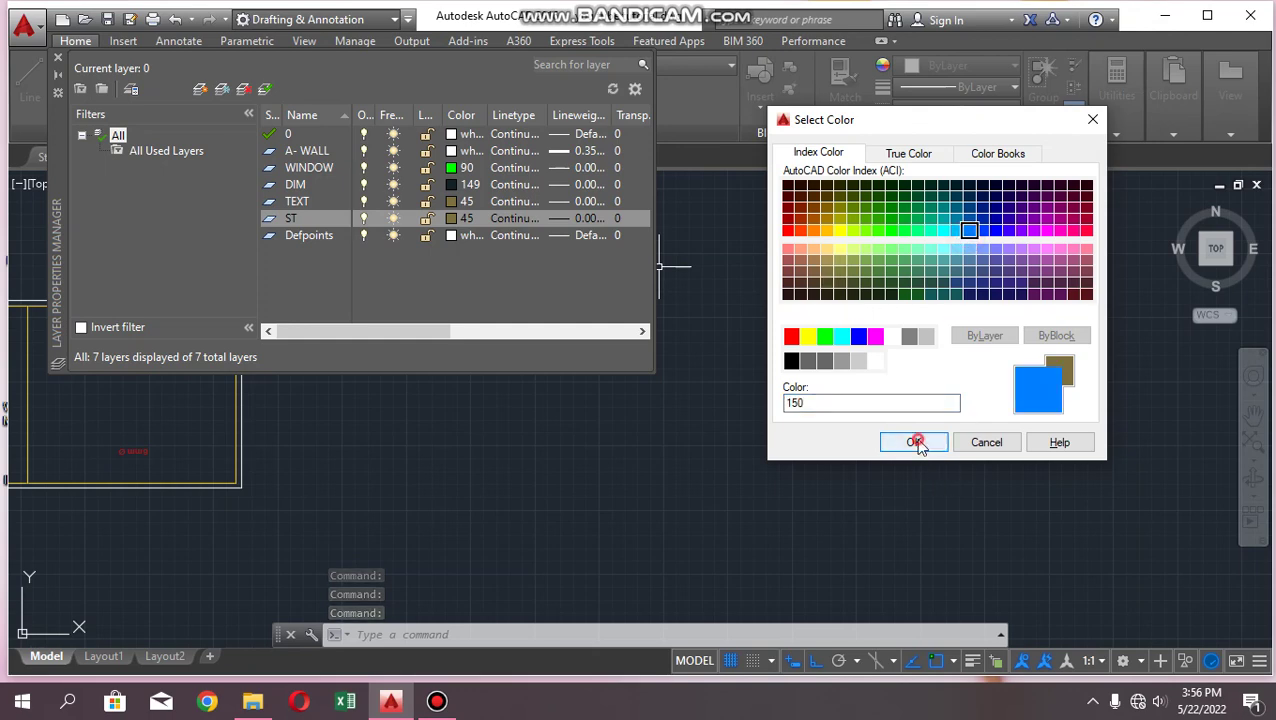
pyautogui.click(913, 442)
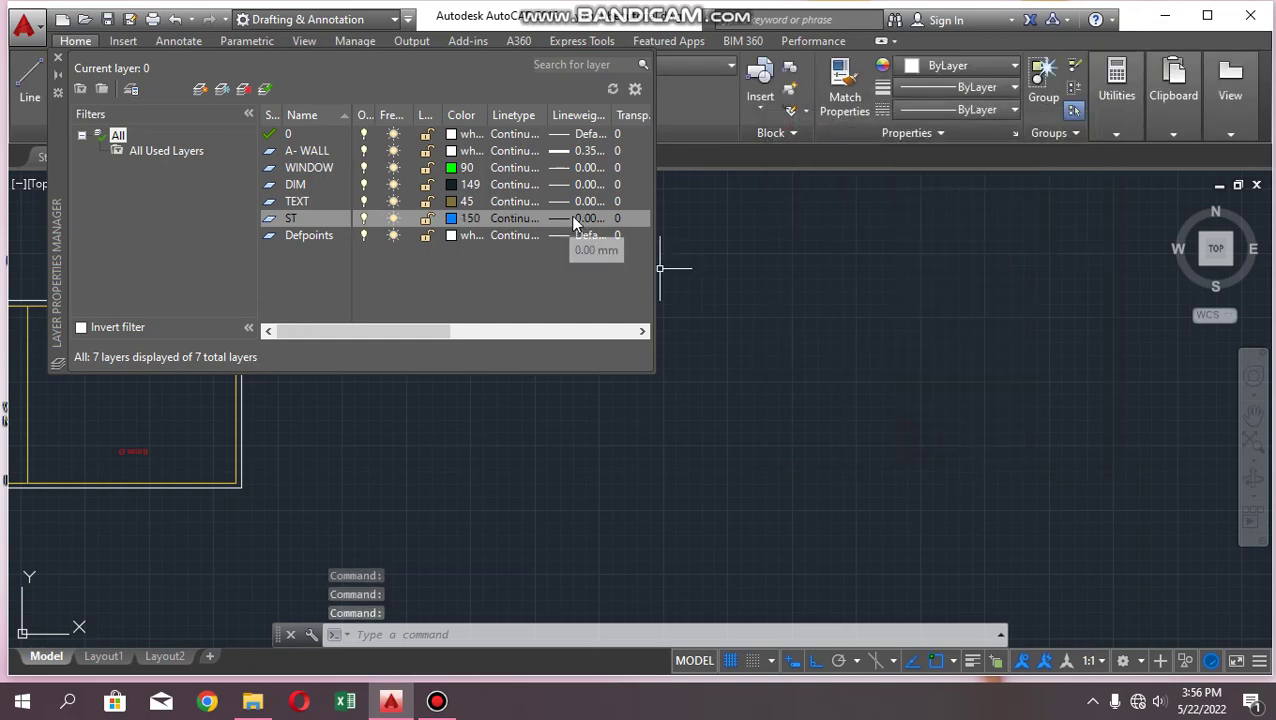
# Create a new layer named CL and set its colour to red, index 10
pyautogui.click(199, 89)
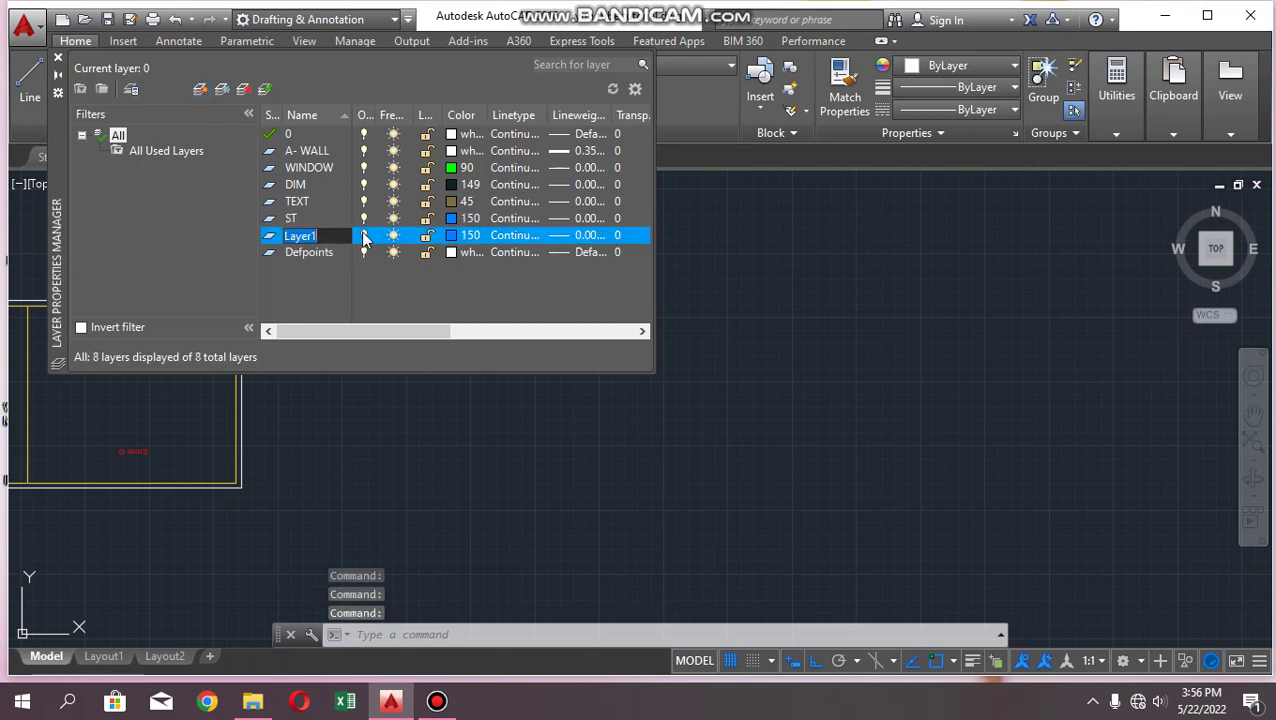
pyautogui.write('CL')
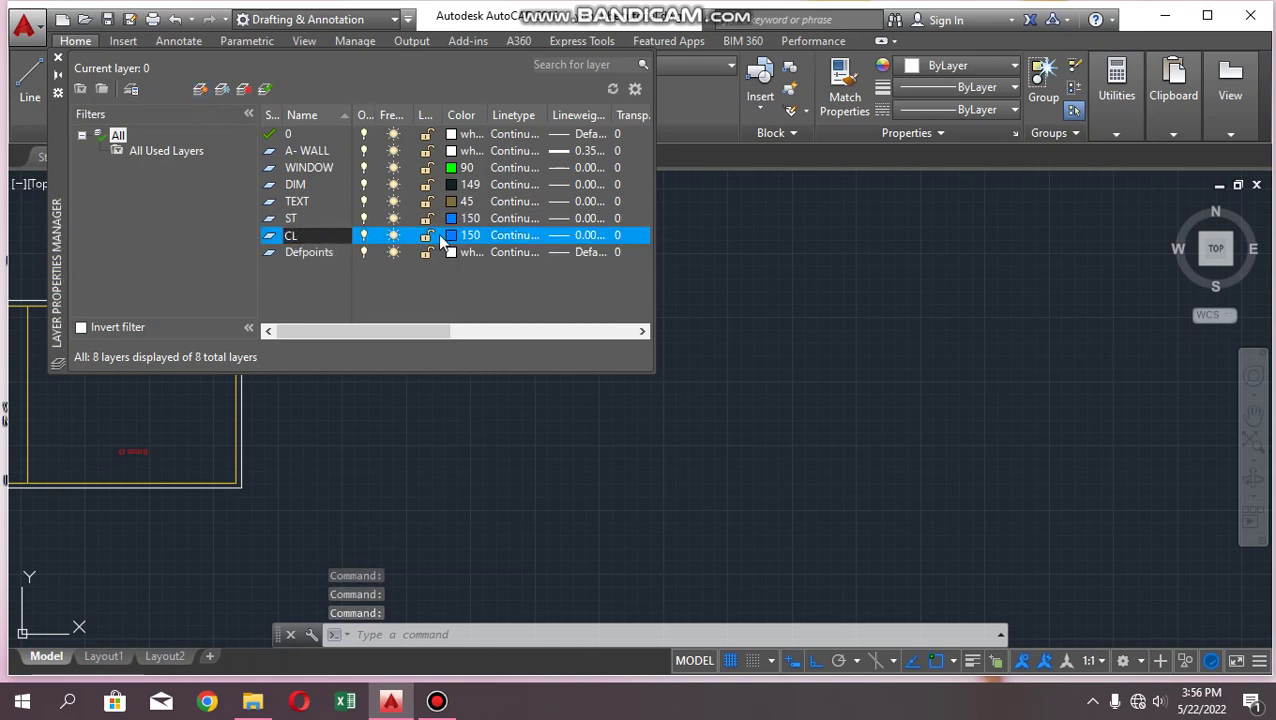
pyautogui.click(449, 236)
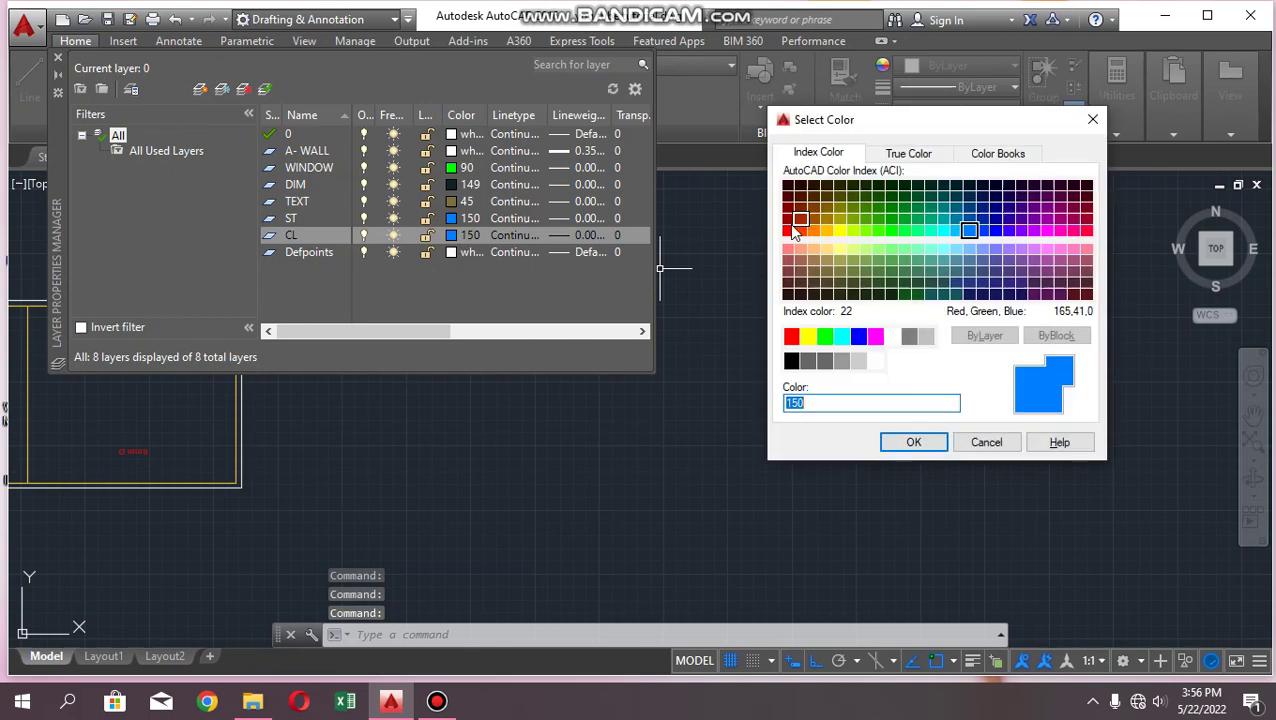
pyautogui.click(788, 231)
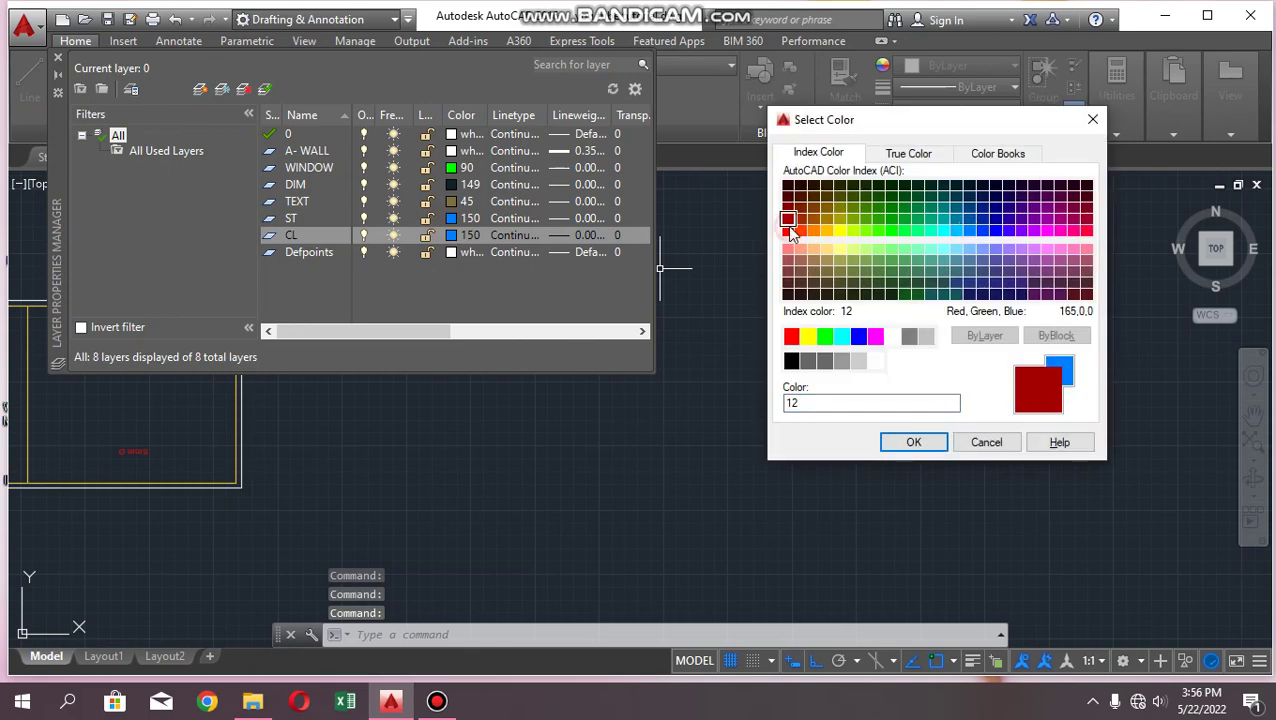
pyautogui.click(904, 443)
# Set the CL layer's lineweight to 0.30 mm and close the layer properties manager
pyautogui.click(566, 236)
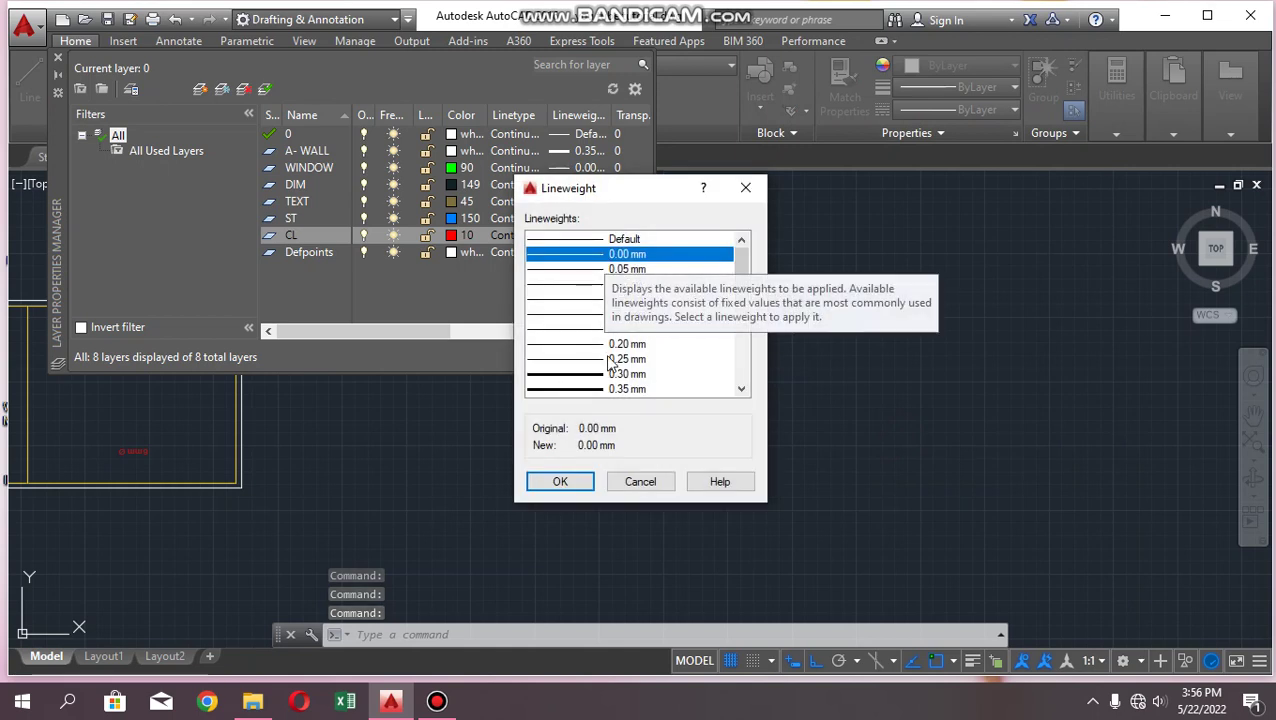
pyautogui.click(601, 346)
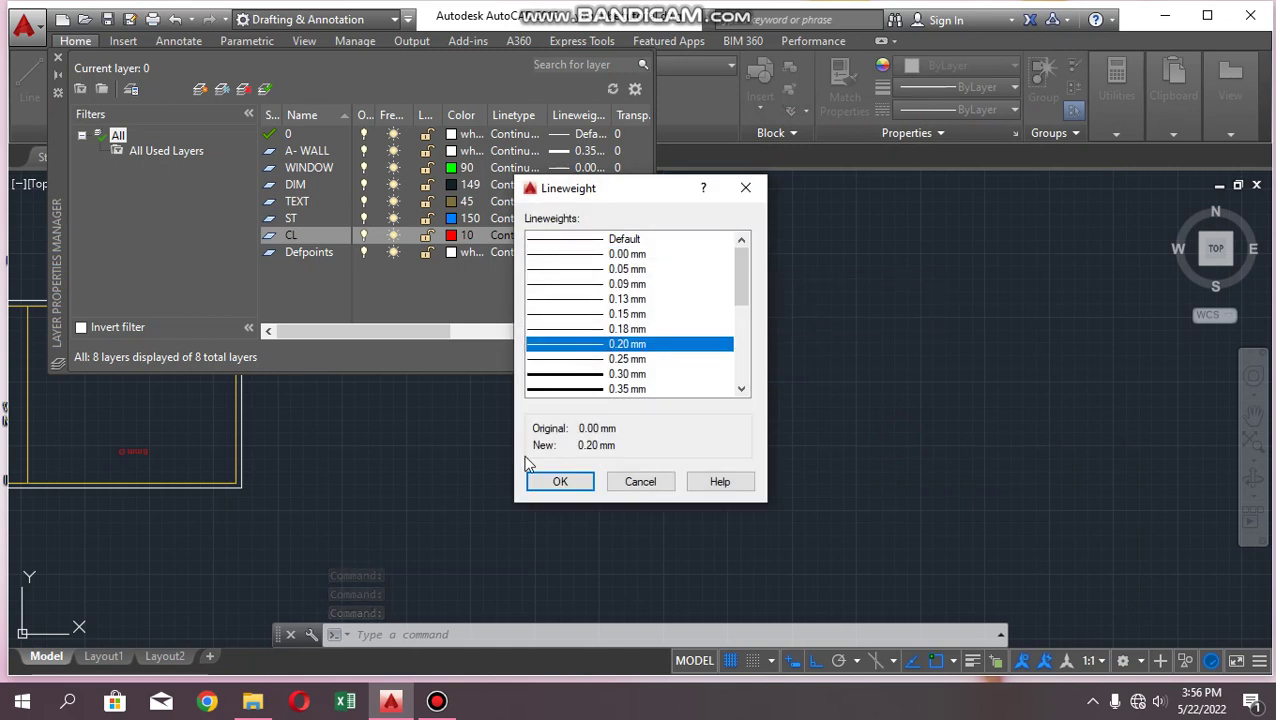
pyautogui.click(585, 360)
pyautogui.click(588, 375)
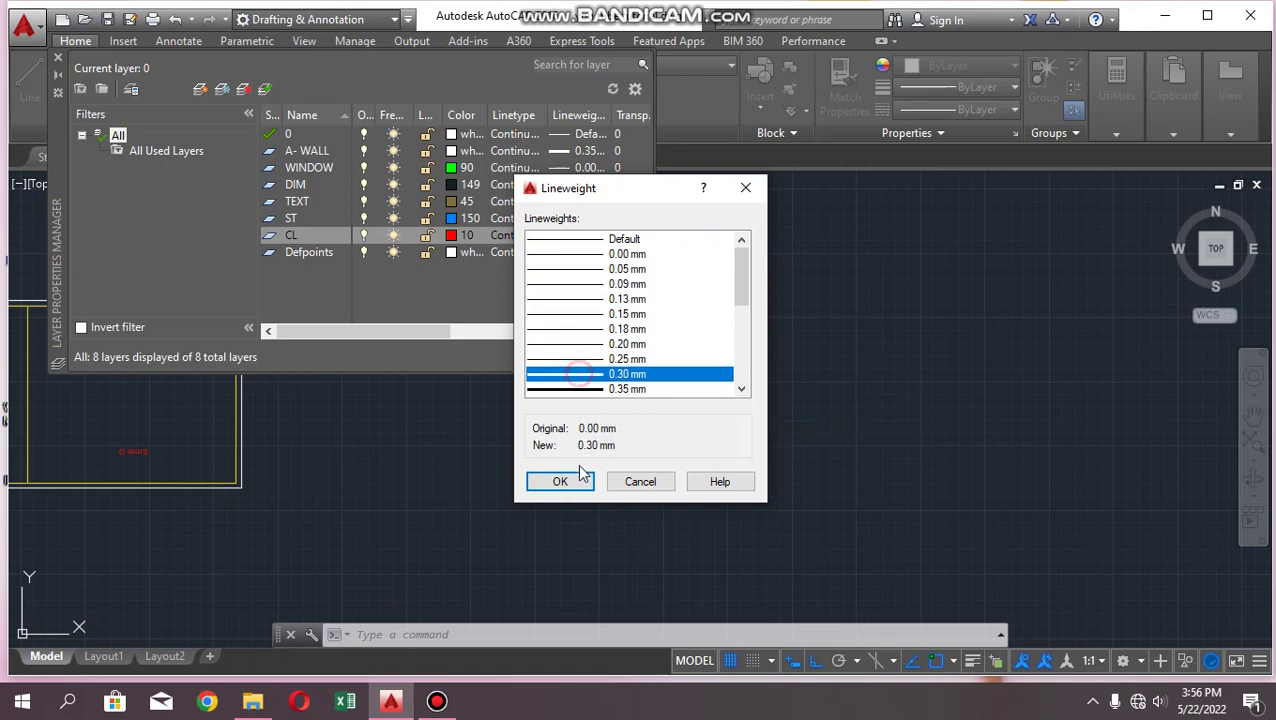
pyautogui.click(560, 481)
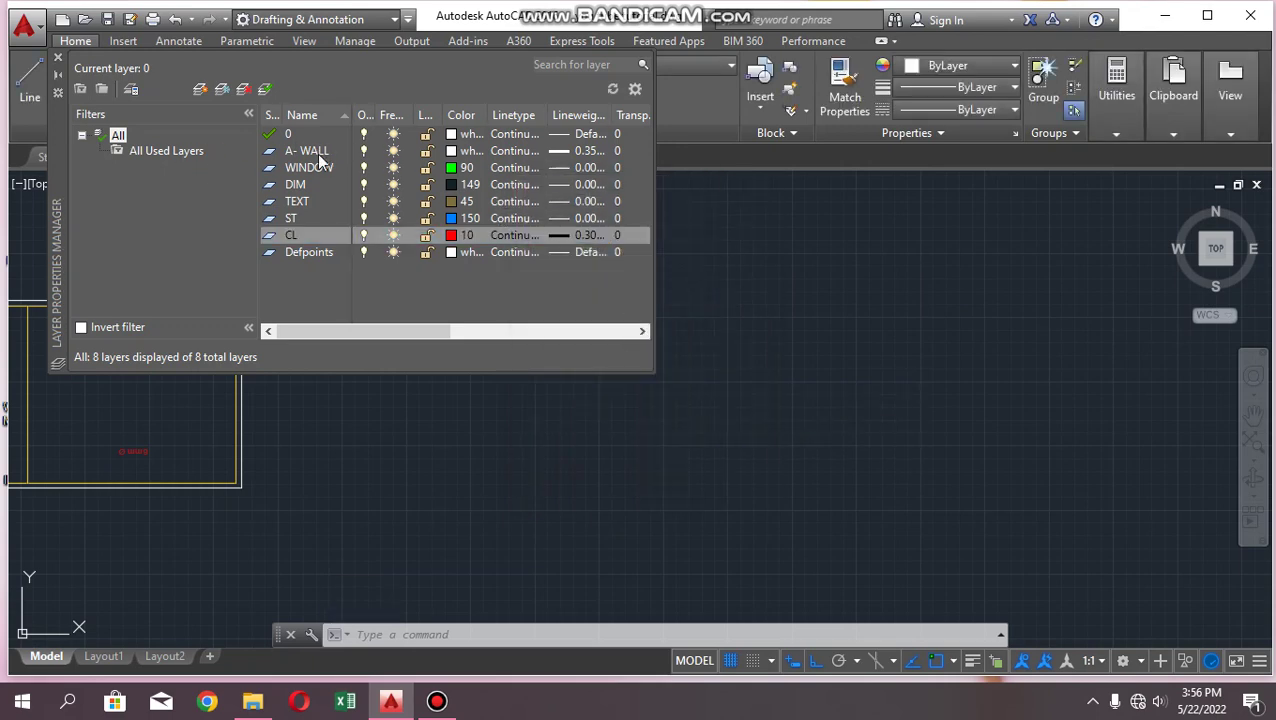
pyautogui.click(58, 57)
pyautogui.moveTo(438, 705)
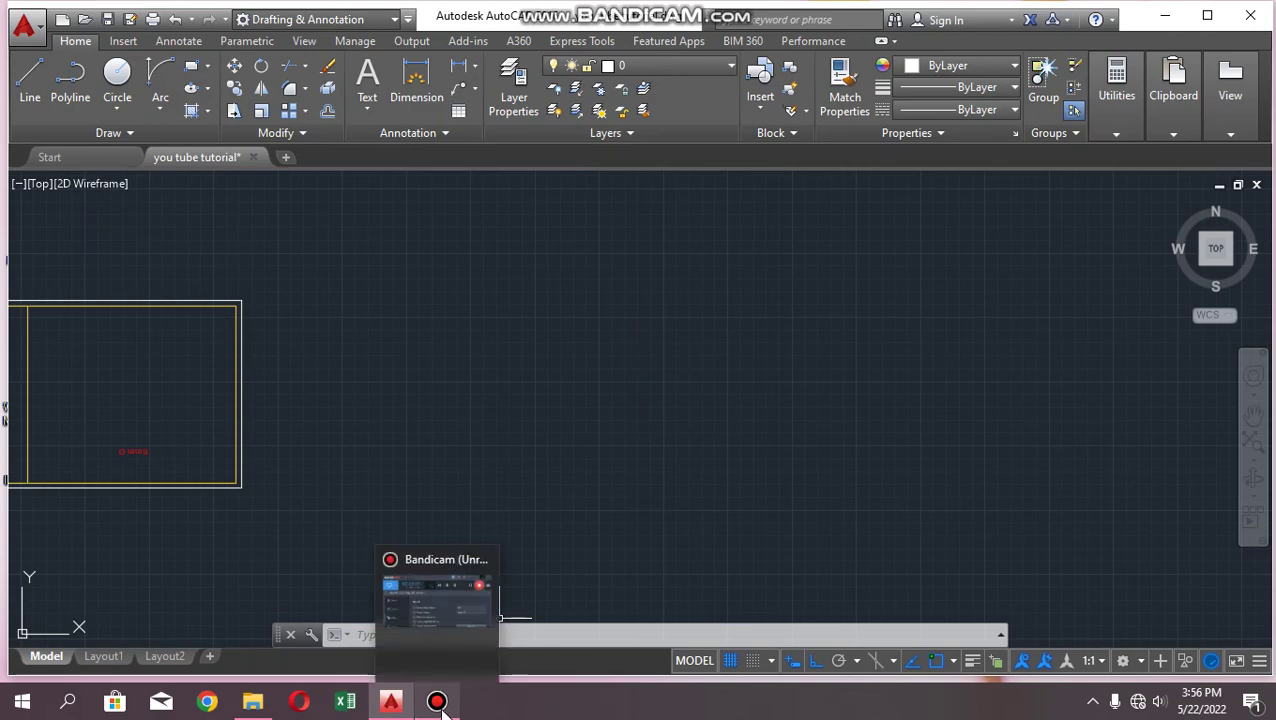
pyautogui.click(471, 615)
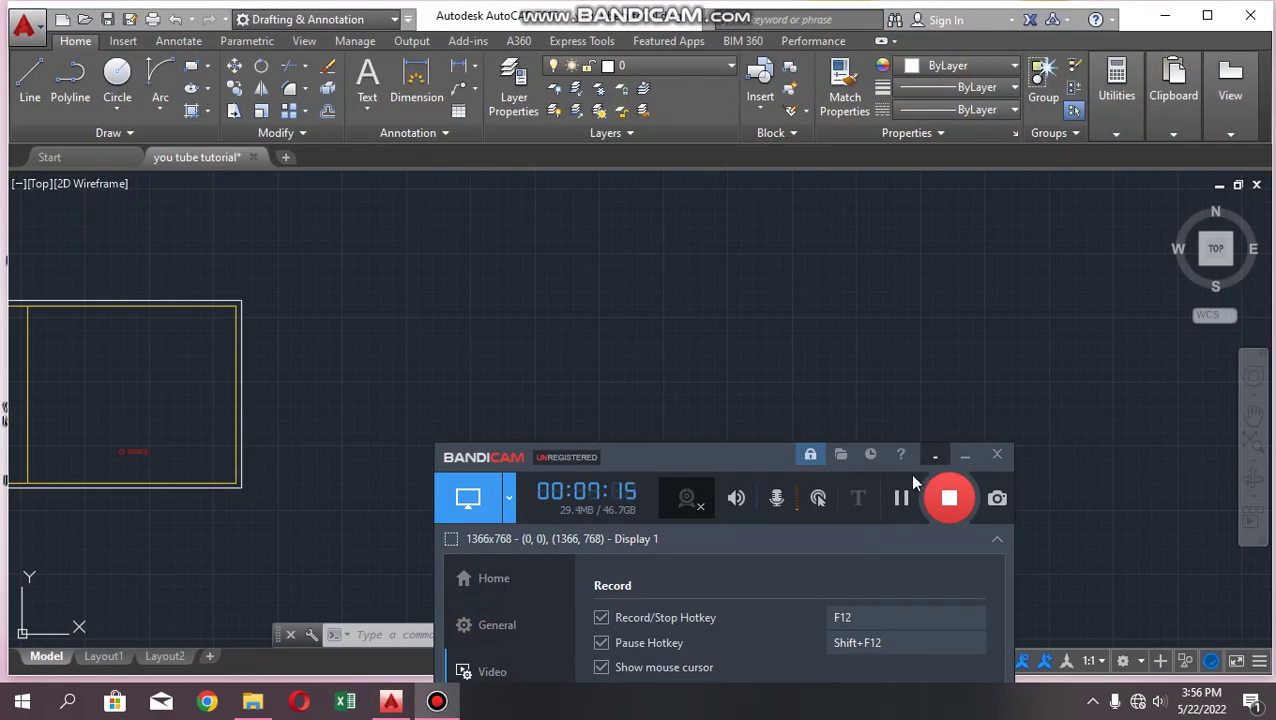
pyautogui.click(965, 456)
# Make CL the current layer for new objects
pyautogui.scroll(-1, 464, 401)
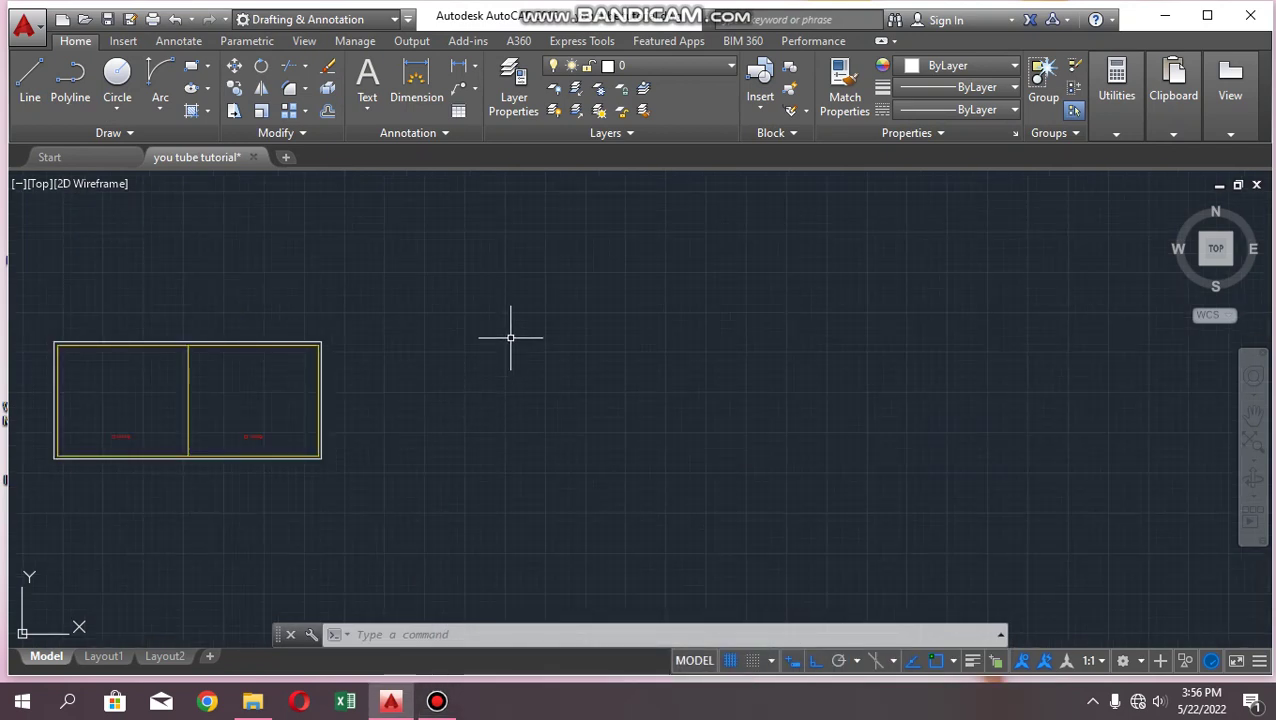
pyautogui.click(652, 66)
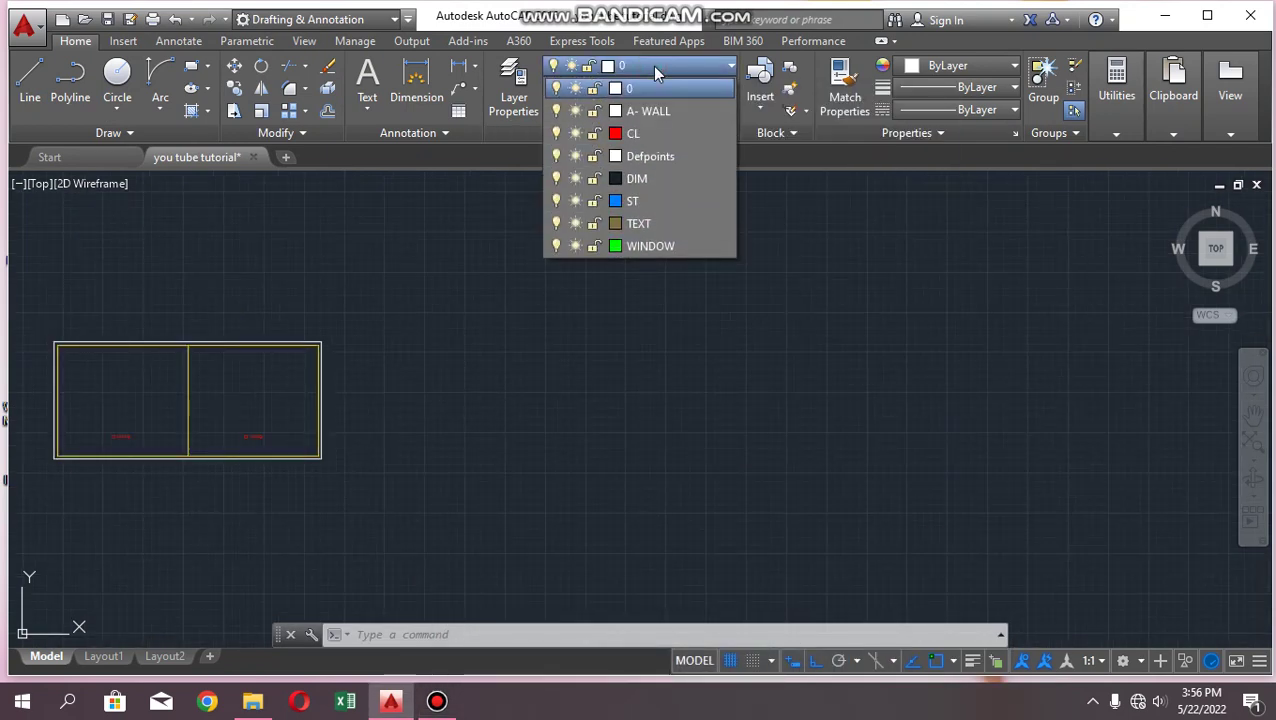
pyautogui.click(632, 132)
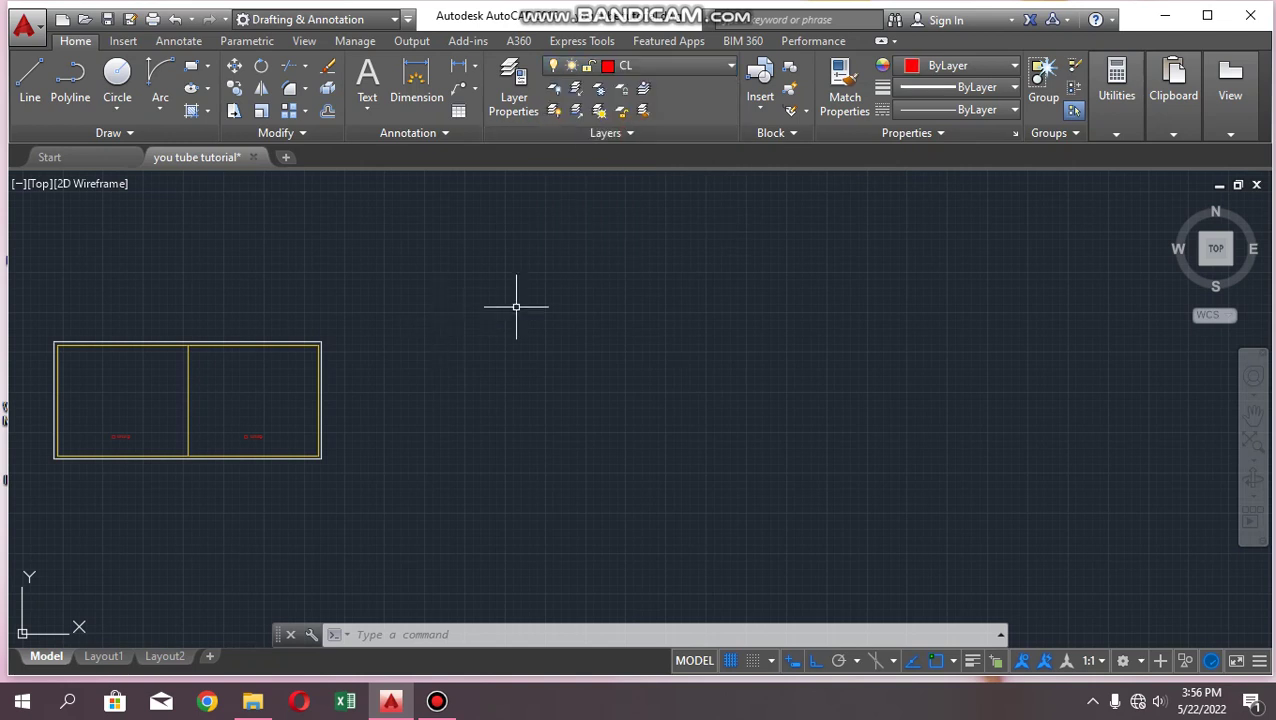
# Draw a 12" by 12" square on the CL layer in the empty space beside the two-room floor plan
pyautogui.click(190, 67)
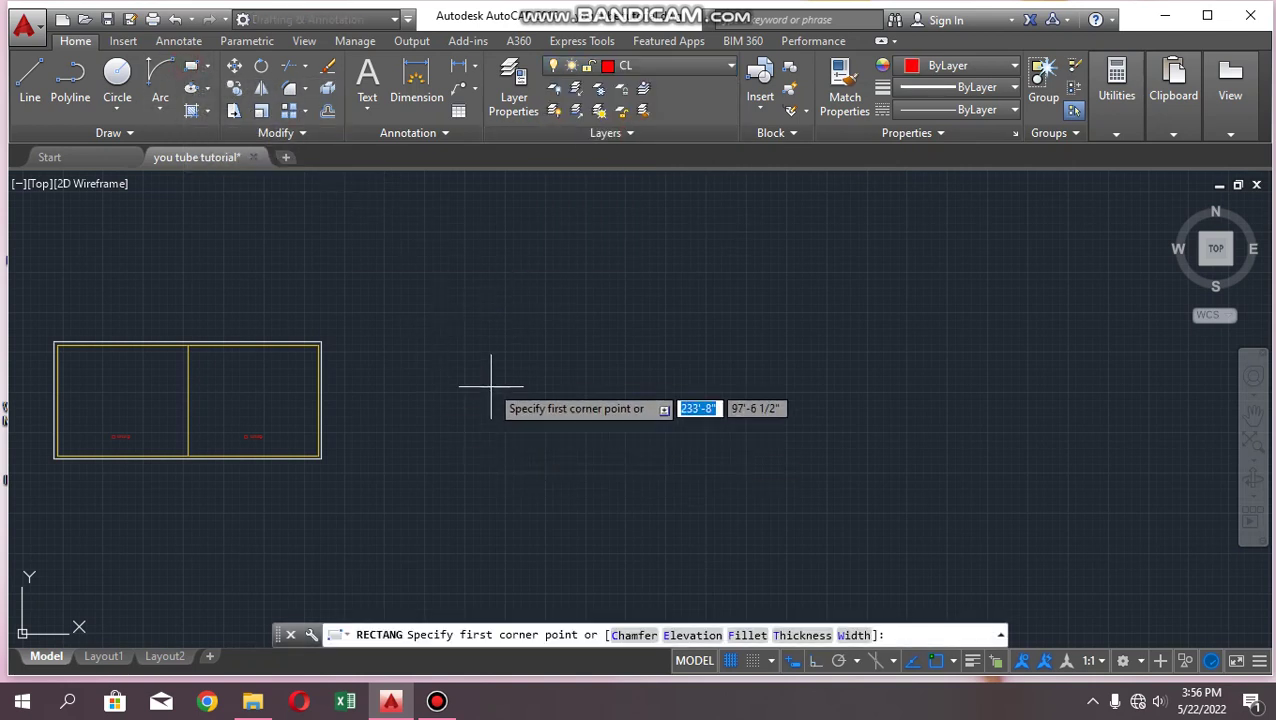
pyautogui.scroll(4, 480, 372)
pyautogui.click(435, 318)
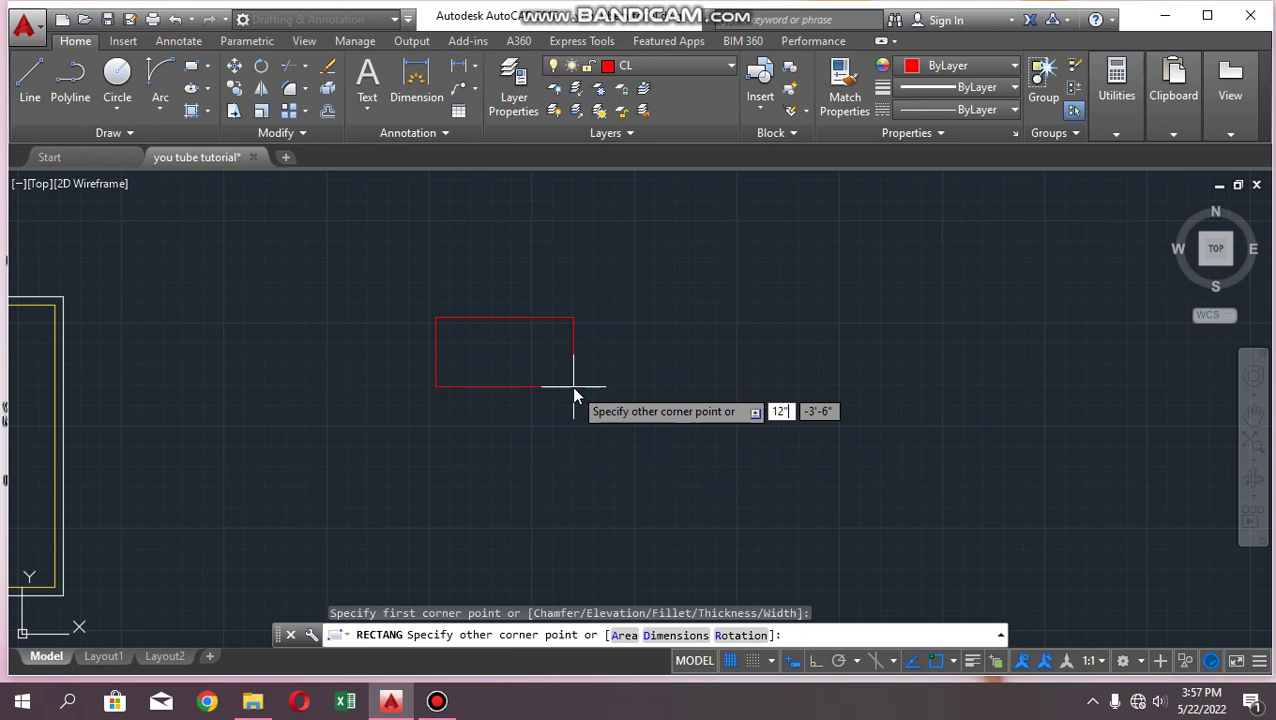
pyautogui.press('Tab')
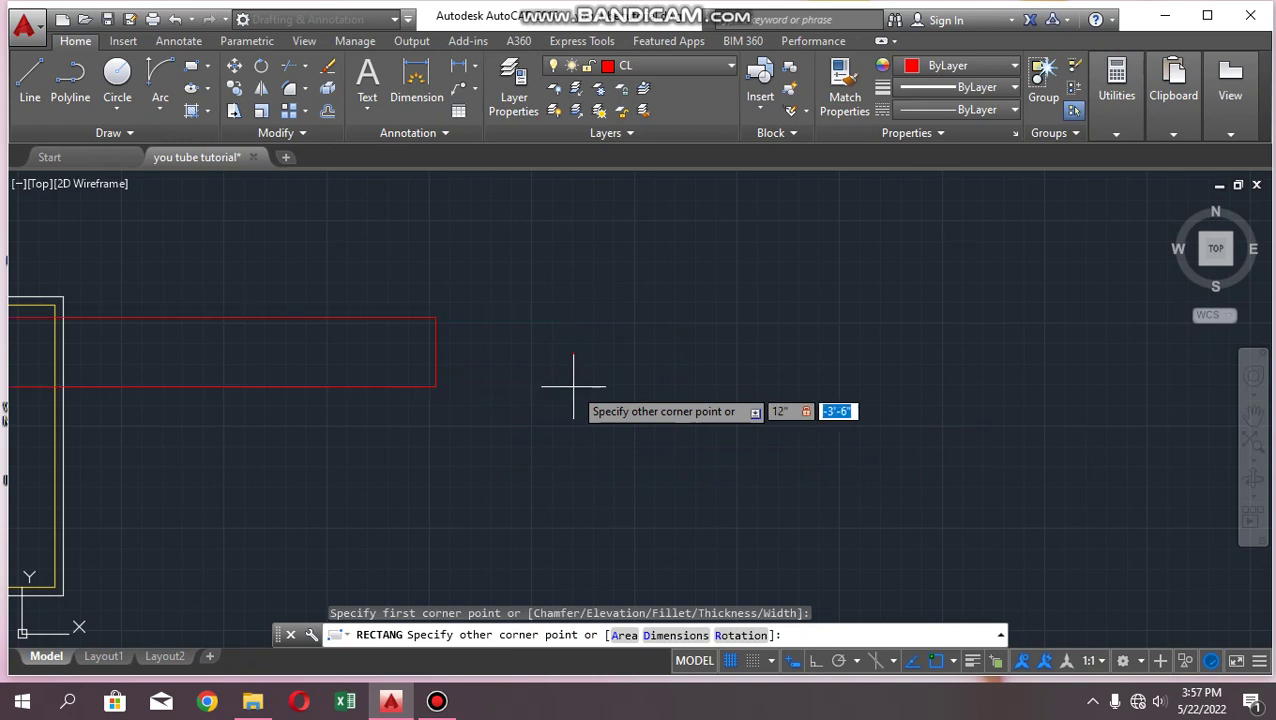
pyautogui.write('12')
pyautogui.press('Return')
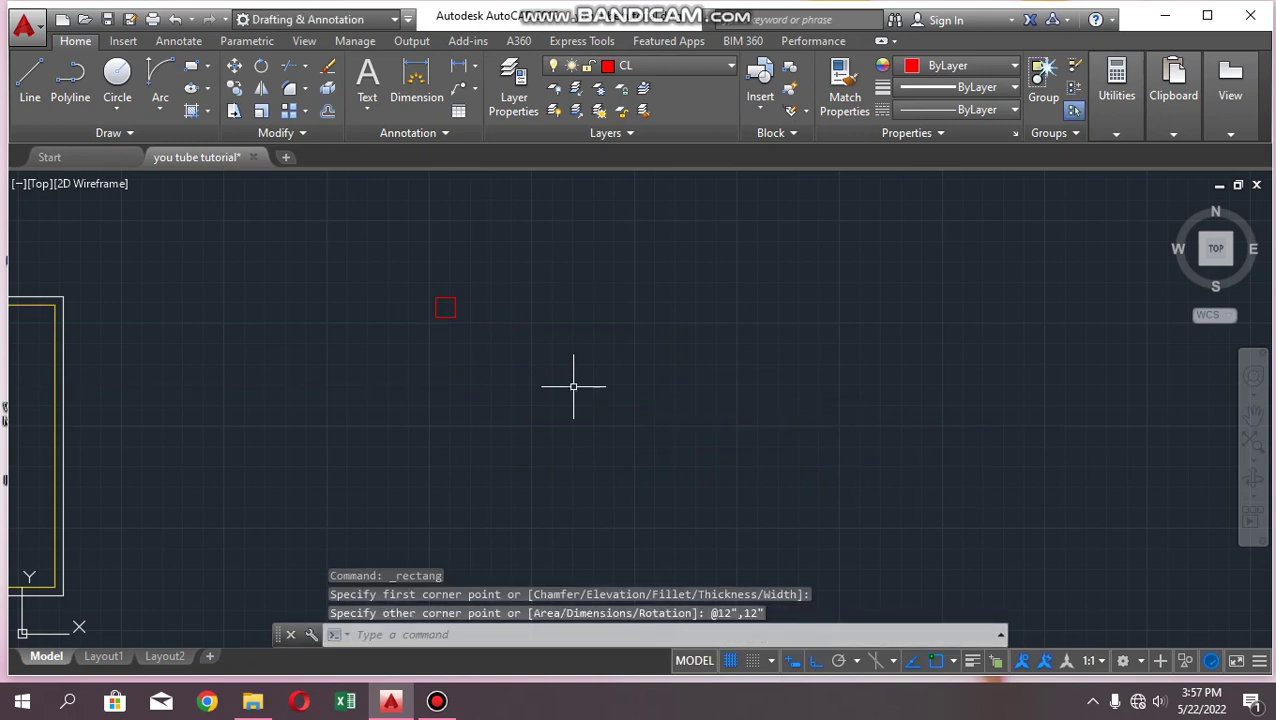
pyautogui.scroll(5, 456, 369)
pyautogui.scroll(4, 499, 355)
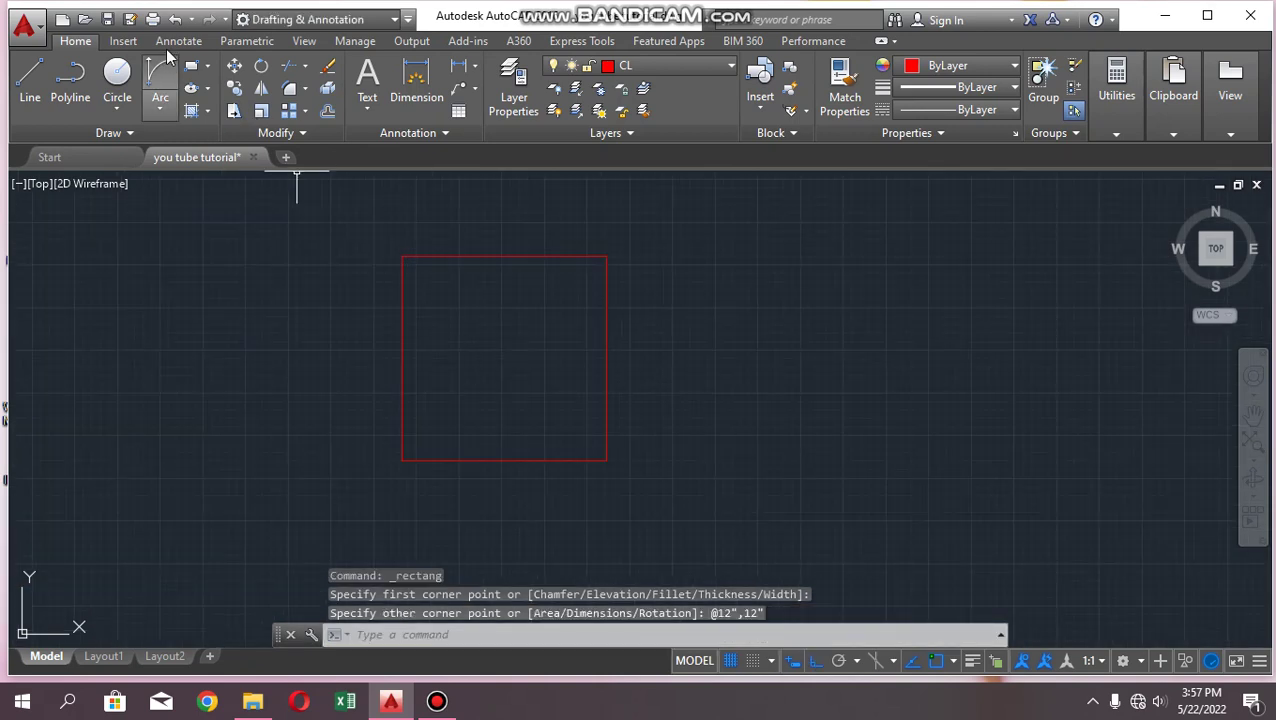
# Toggle the drawing grid off and back on to compare the display around the red square
pyautogui.scroll(-2, 471, 370)
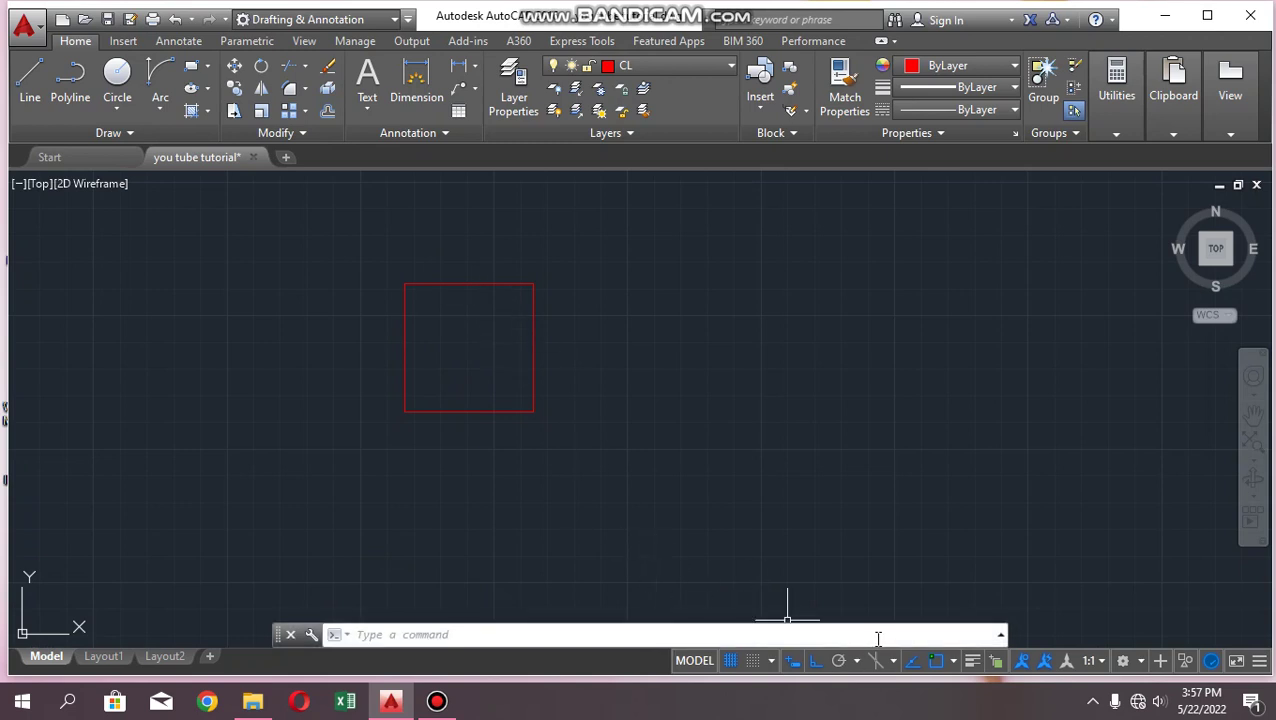
pyautogui.click(730, 660)
pyautogui.click(730, 660)
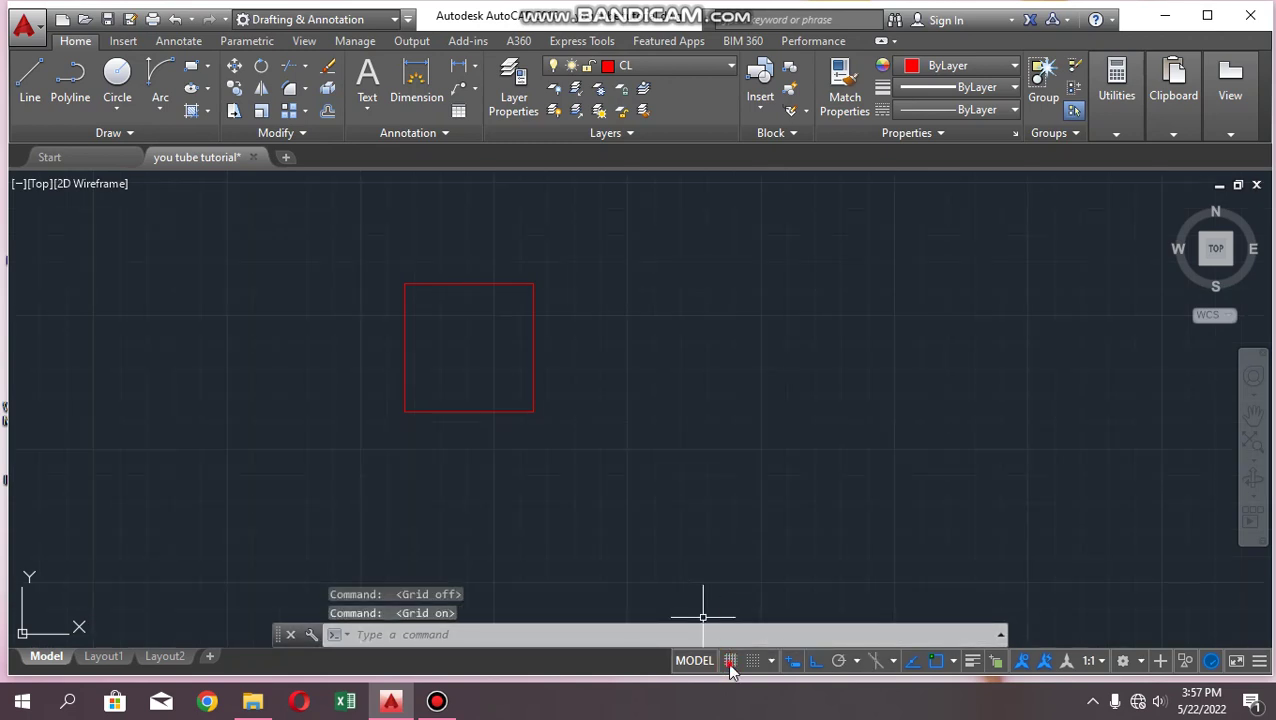
pyautogui.click(731, 668)
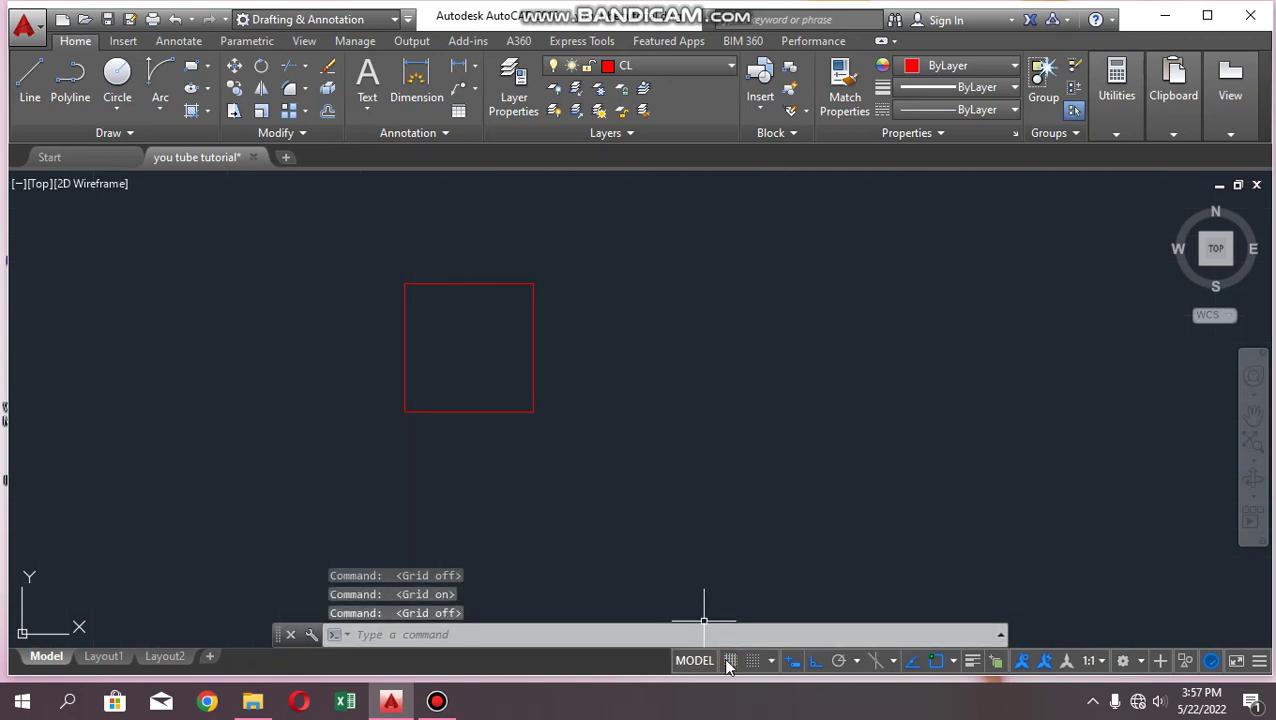
pyautogui.click(729, 667)
pyautogui.click(730, 662)
pyautogui.click(730, 662)
pyautogui.scroll(-2, 582, 530)
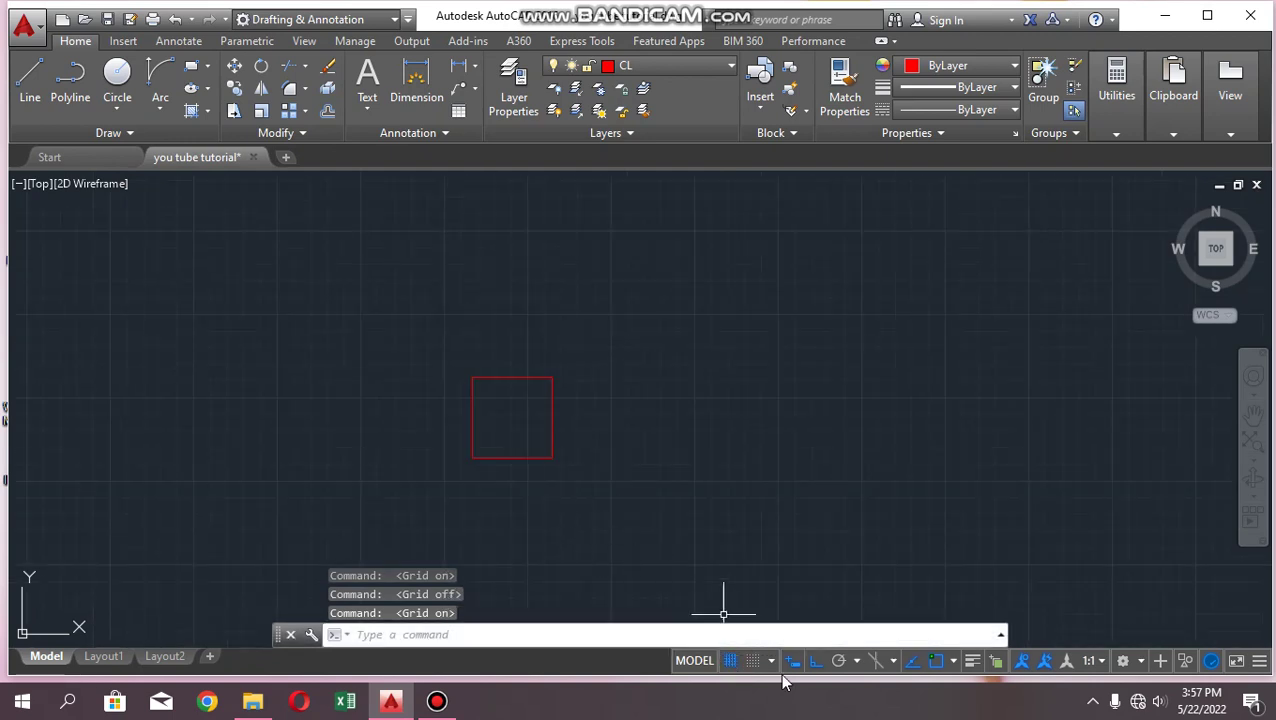
# Turn on lineweight display, inspect the square's outline at different magnifications, and turn the display back off
pyautogui.click(973, 663)
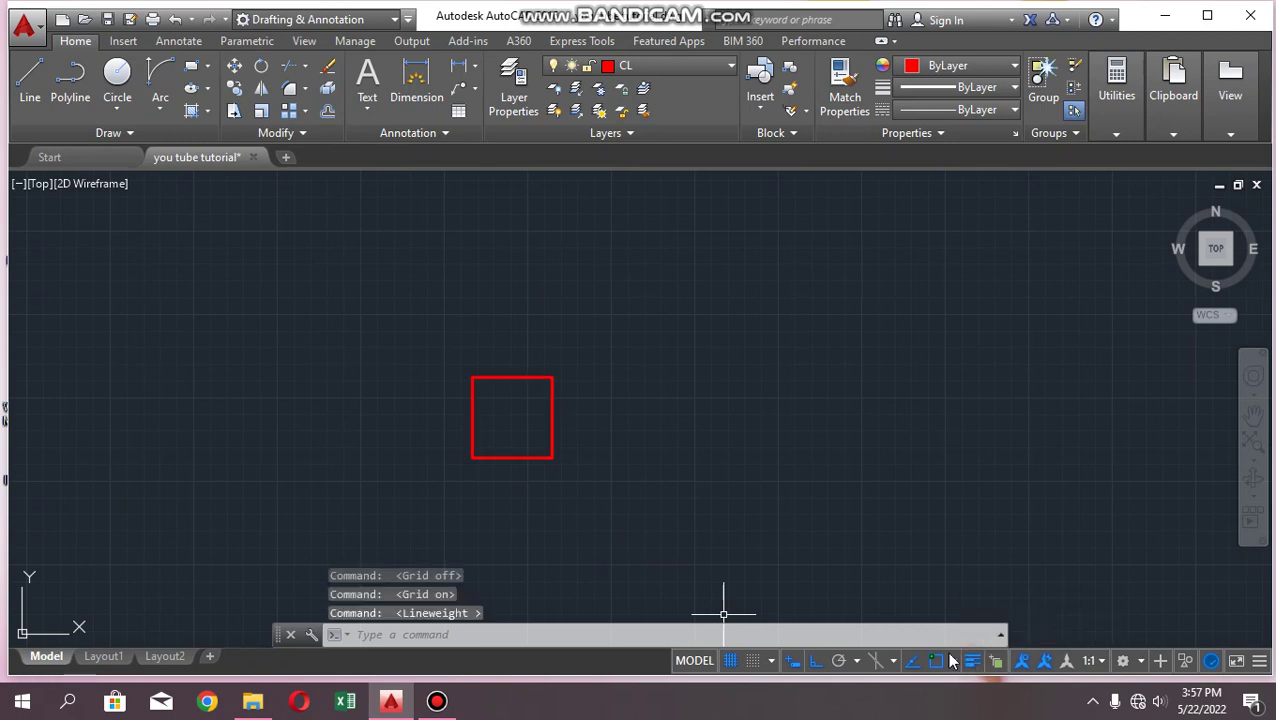
pyautogui.scroll(5, 501, 379)
pyautogui.scroll(-10, 584, 336)
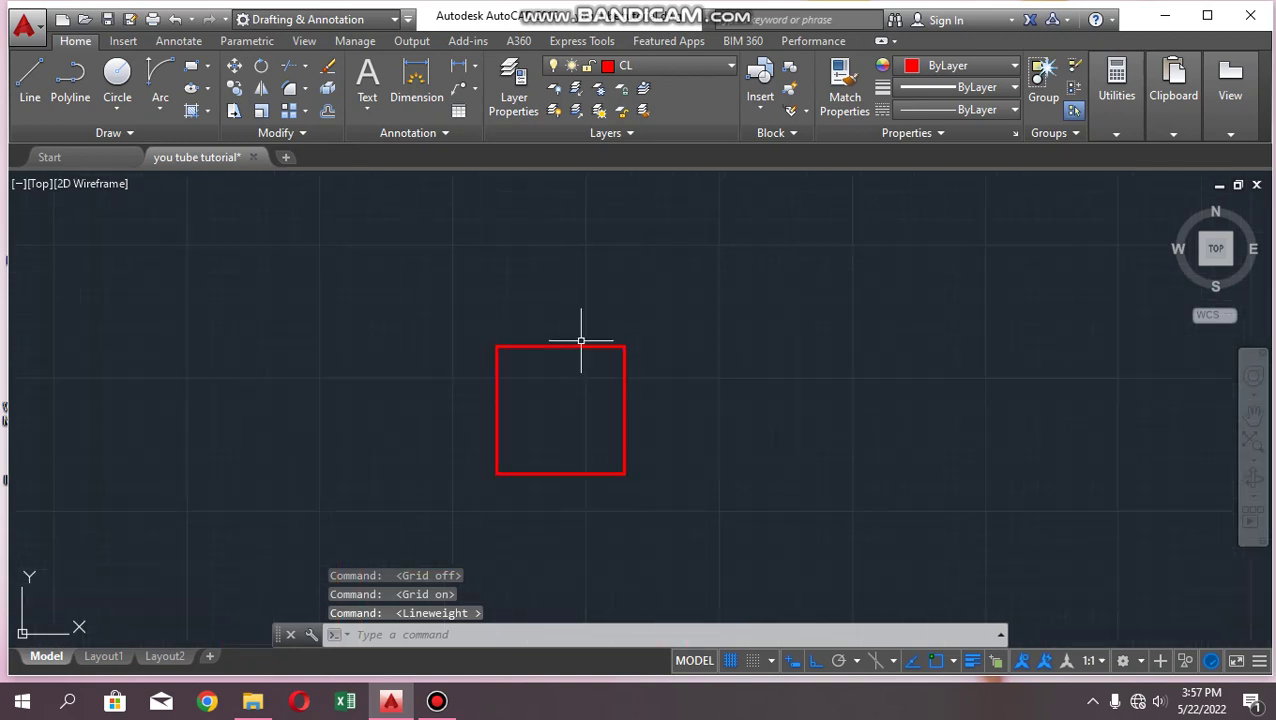
pyautogui.scroll(8, 564, 336)
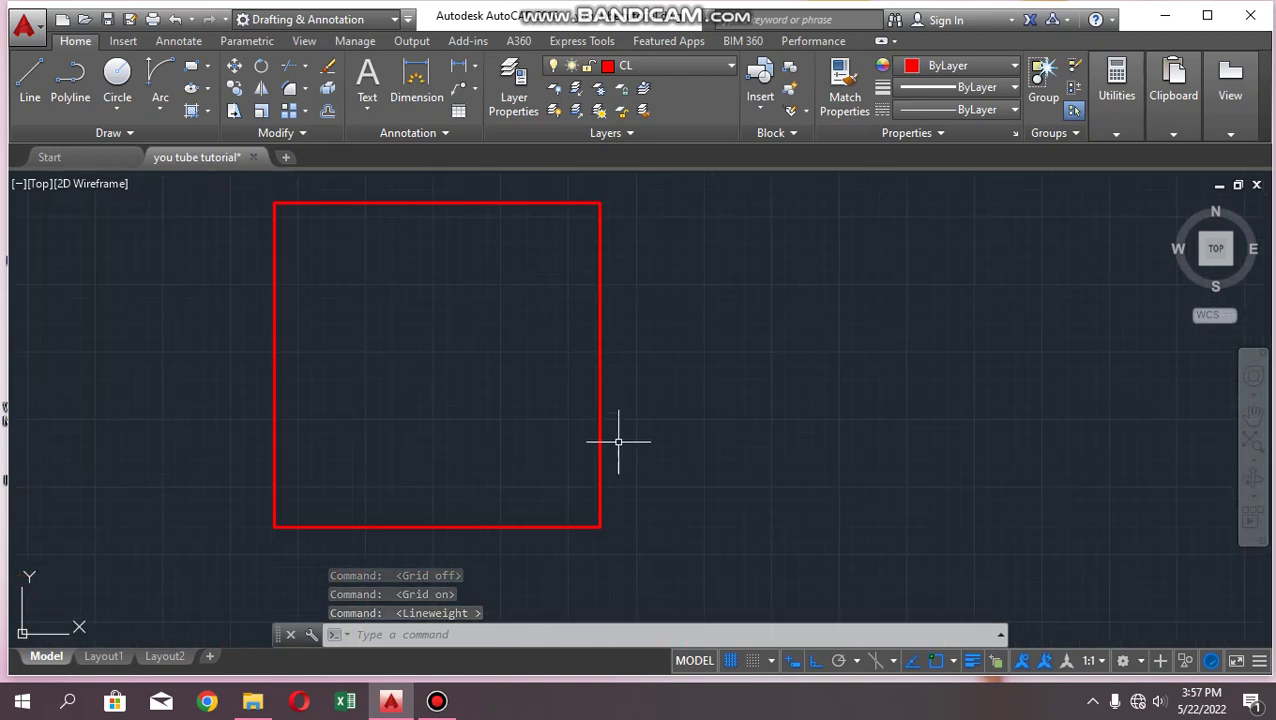
pyautogui.scroll(-10, 614, 386)
pyautogui.scroll(10, 600, 382)
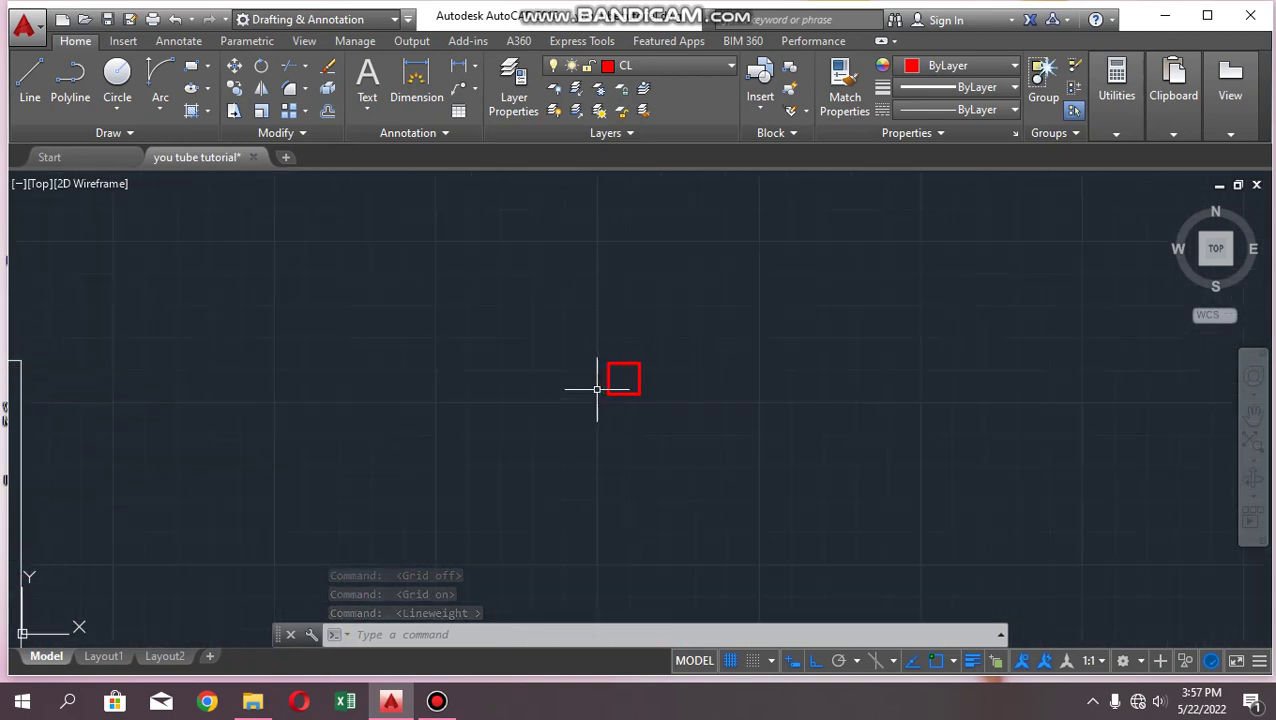
pyautogui.click(973, 663)
pyautogui.click(973, 663)
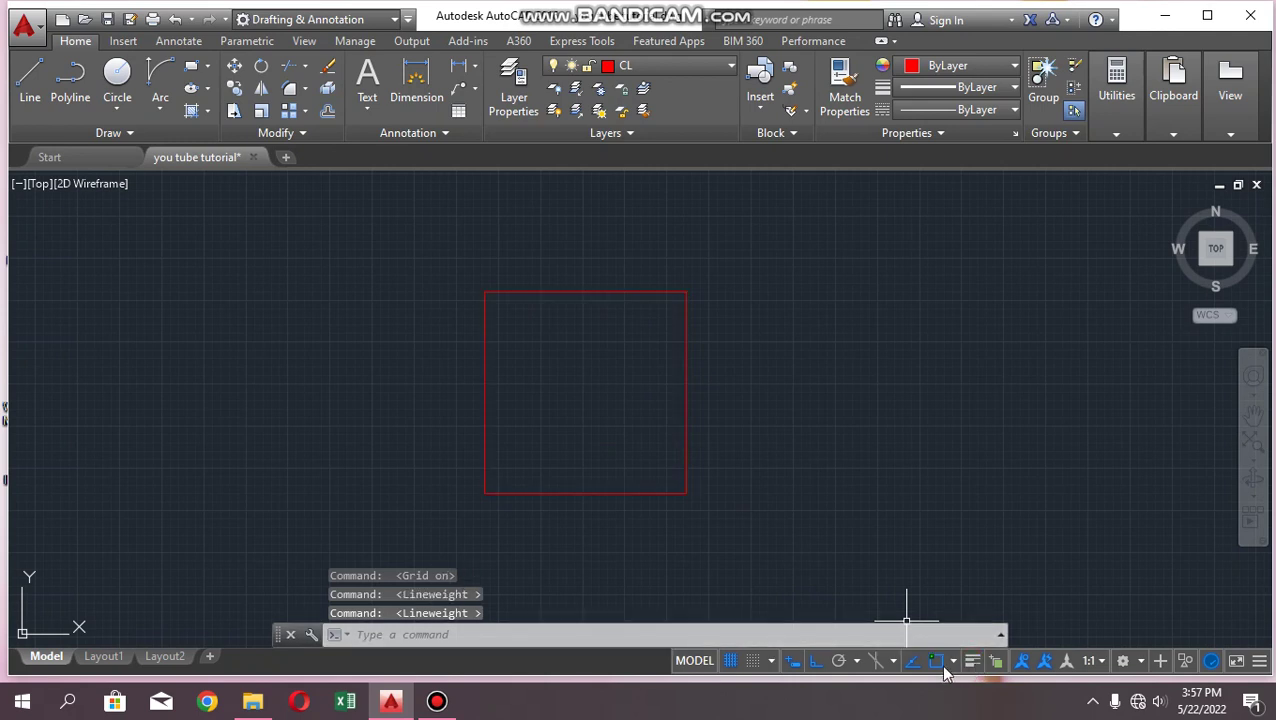
# Examine which drafting aids can be shown in the status bar and which workspaces are available, keeping the current settings
pyautogui.click(1259, 661)
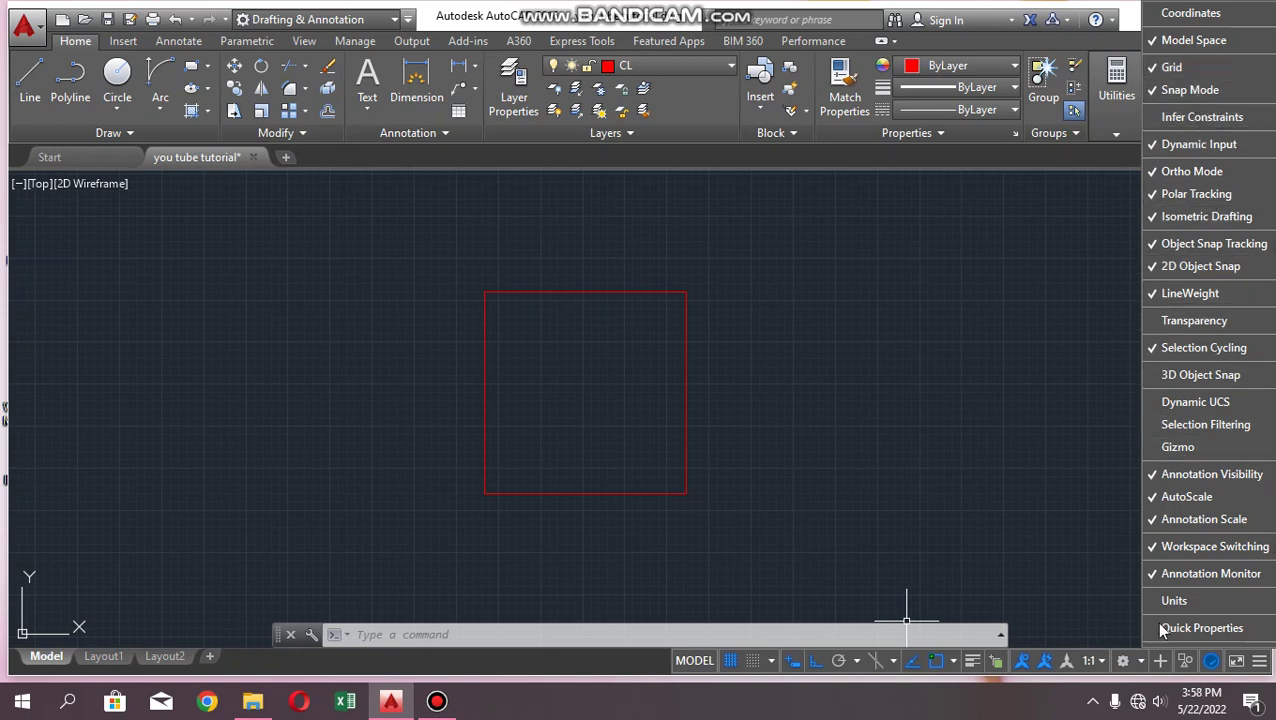
pyautogui.click(1141, 664)
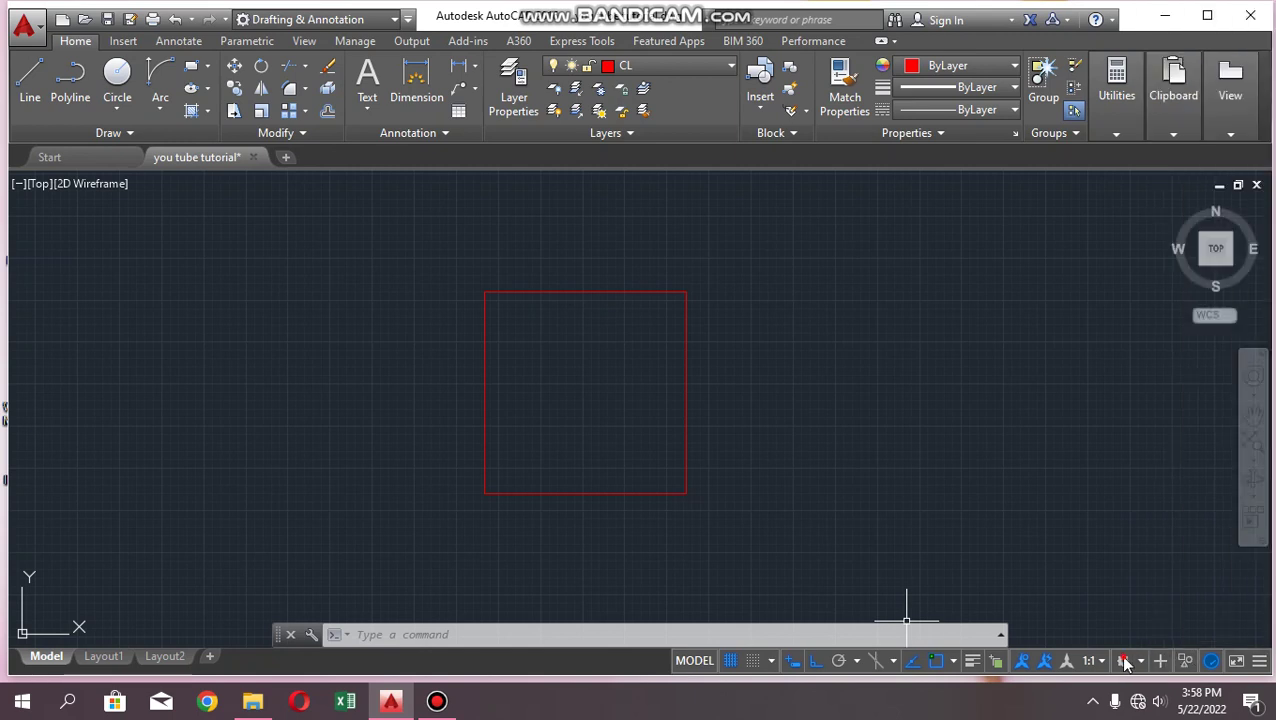
pyautogui.click(1137, 664)
pyautogui.click(1141, 664)
pyautogui.click(1143, 665)
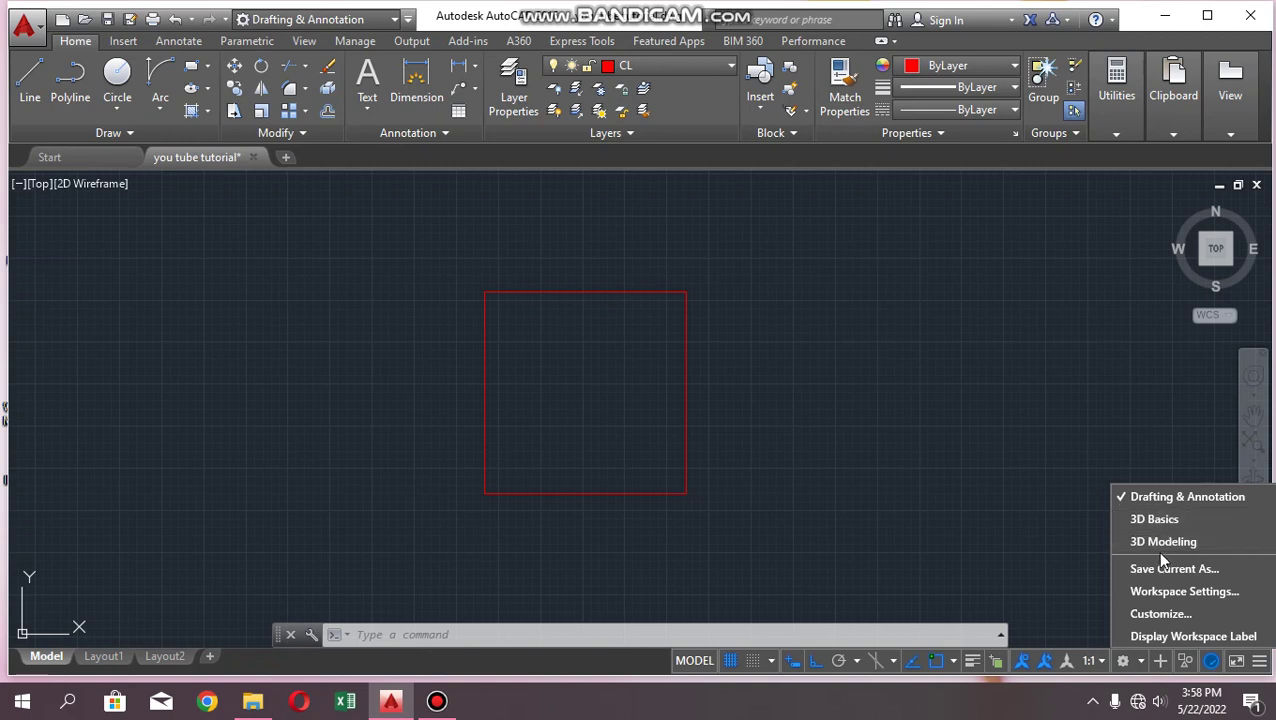
pyautogui.click(1055, 570)
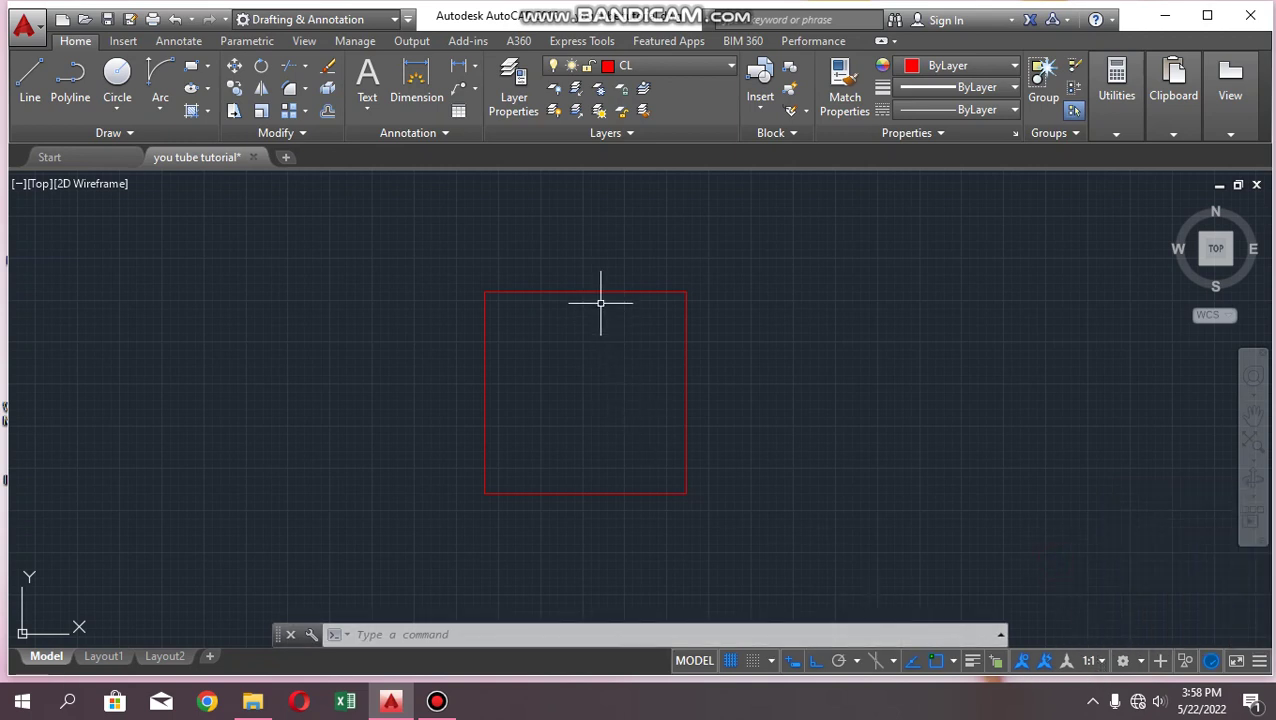
pyautogui.scroll(2, 600, 303)
pyautogui.scroll(-6, 603, 280)
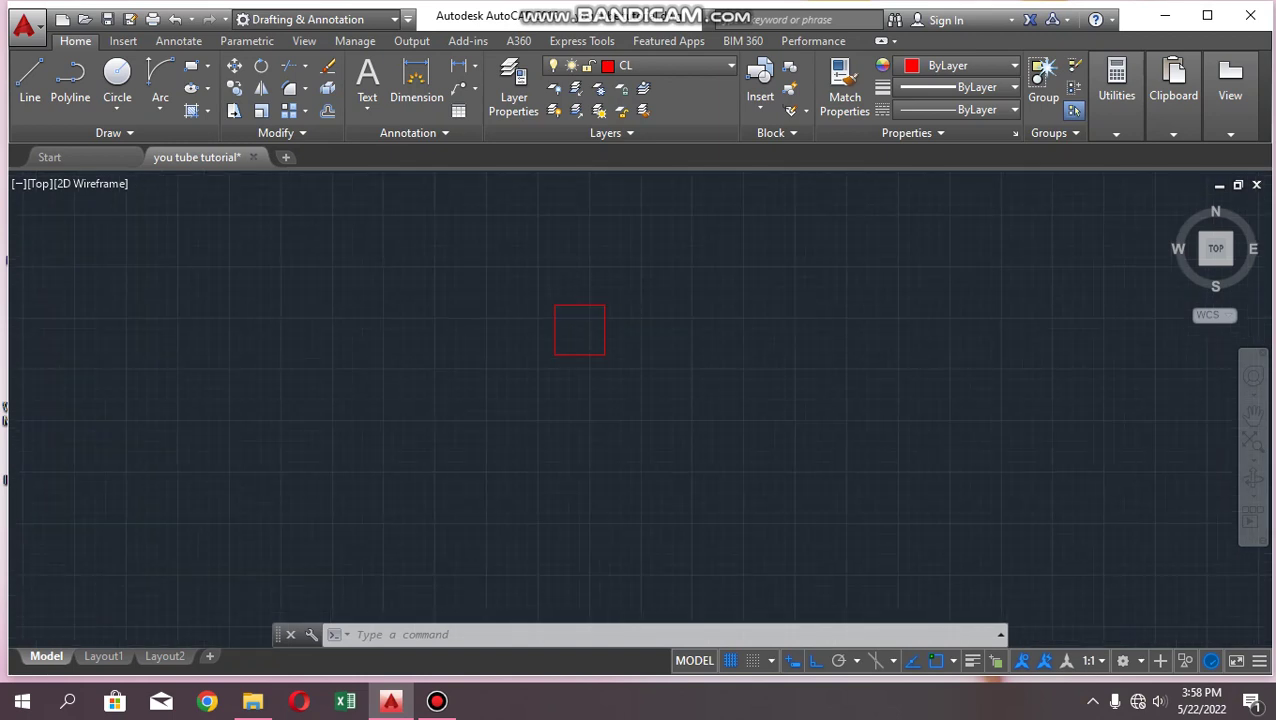
pyautogui.scroll(3, 610, 314)
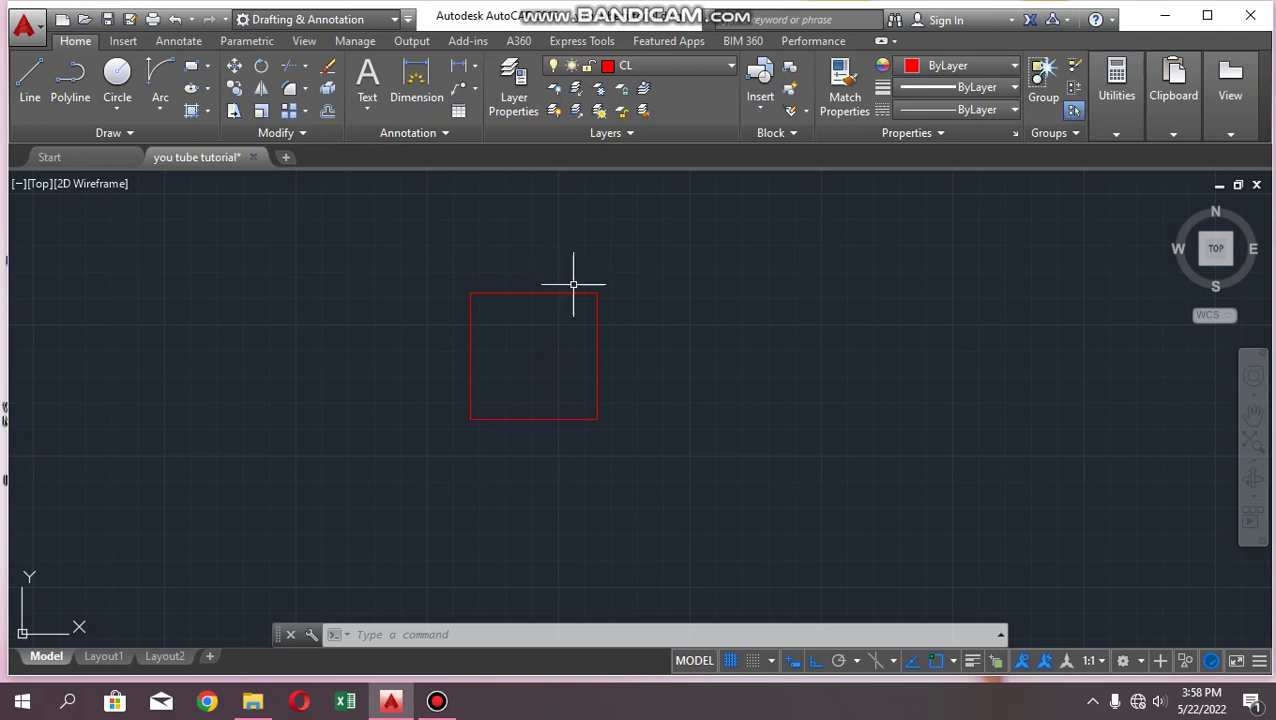
pyautogui.scroll(2, 601, 305)
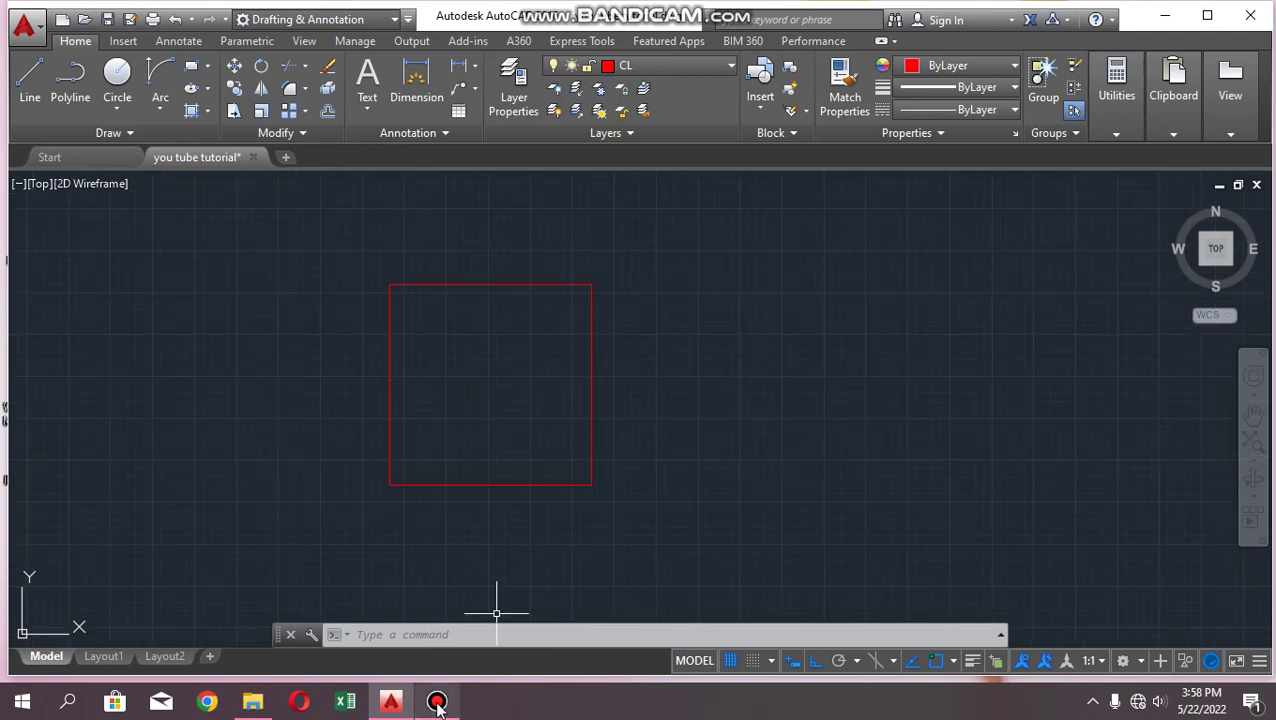